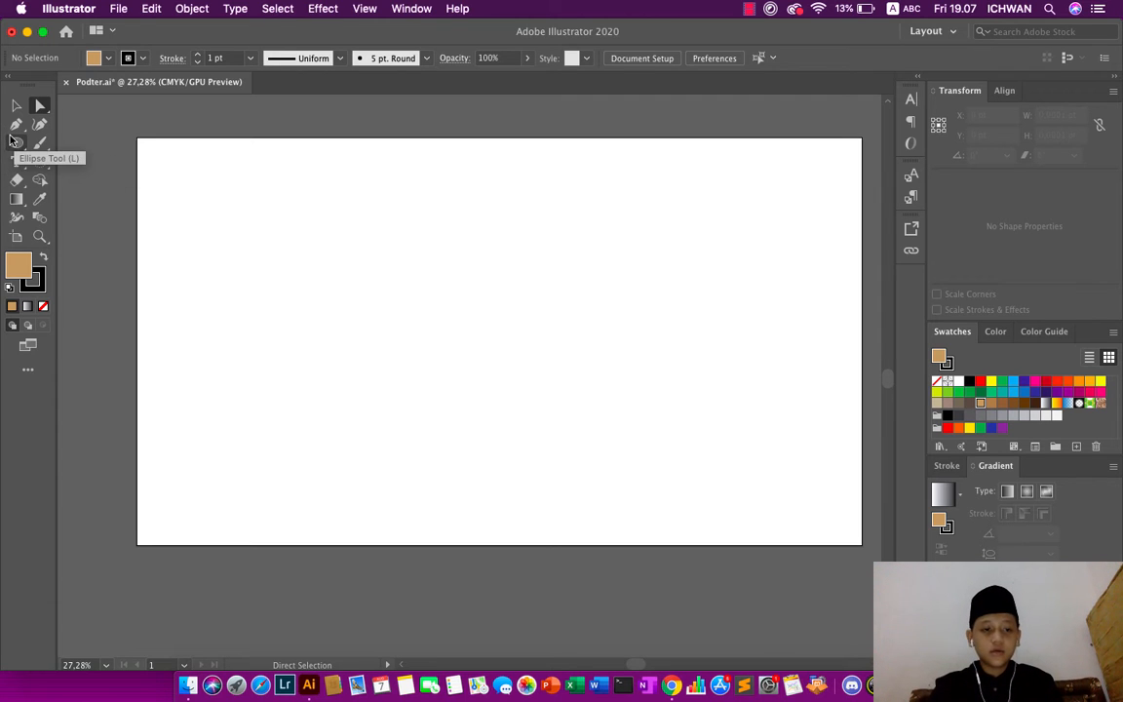
- Draw an upright tan rectangle about 169 pt wide by 268 pt high in the upper part of the artboard
click(12, 140)
click(90, 140)
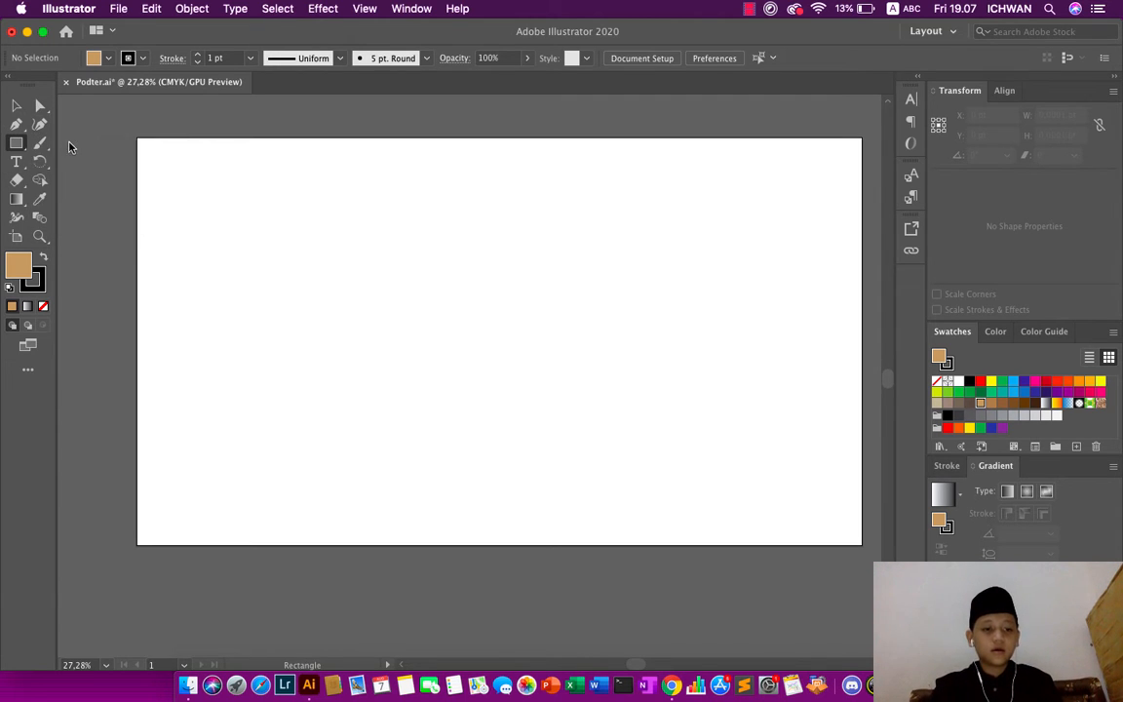
click(16, 142)
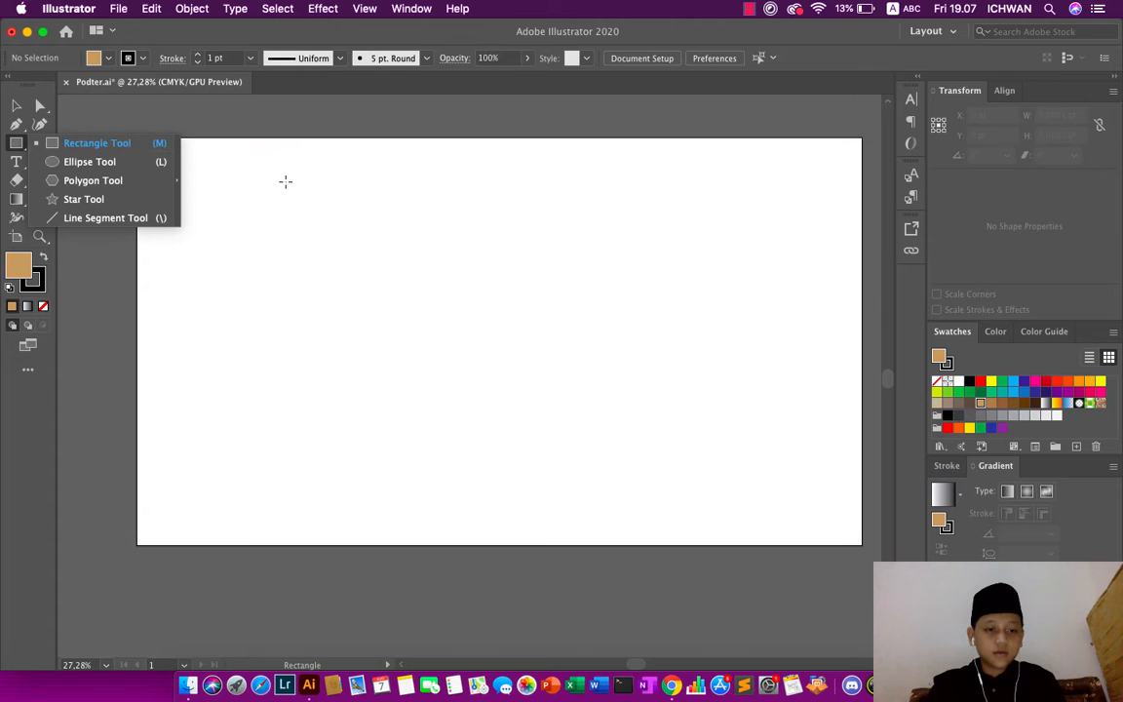
click(290, 137)
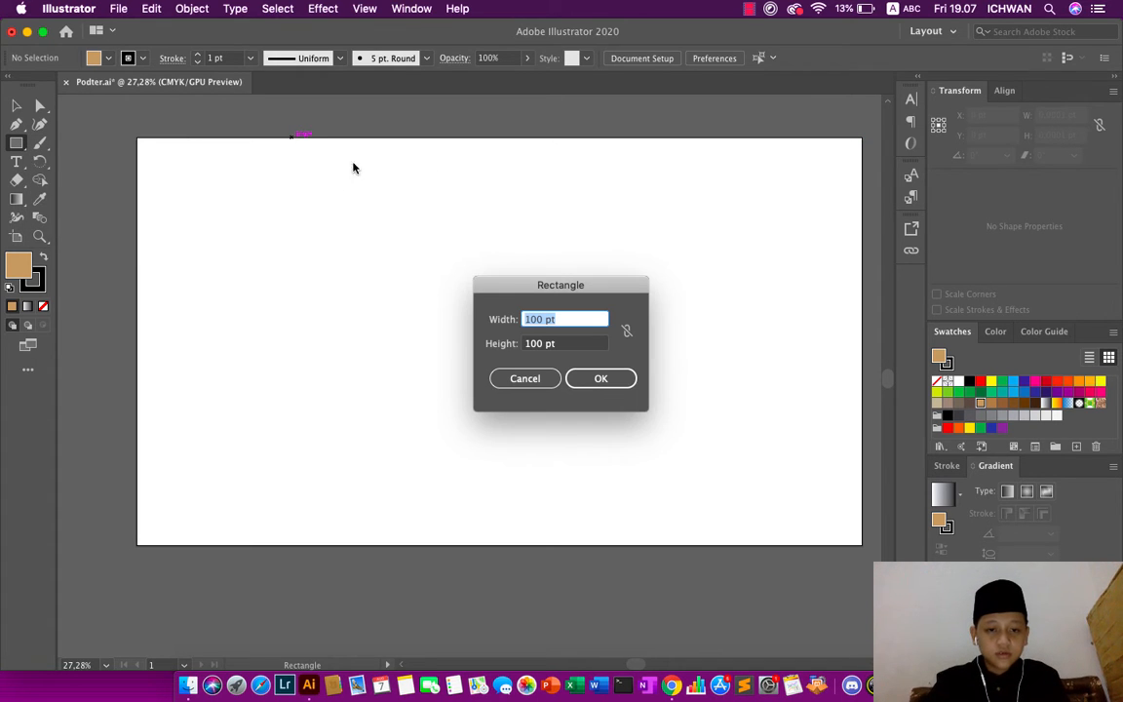
click(536, 381)
drag(357, 165, 421, 266)
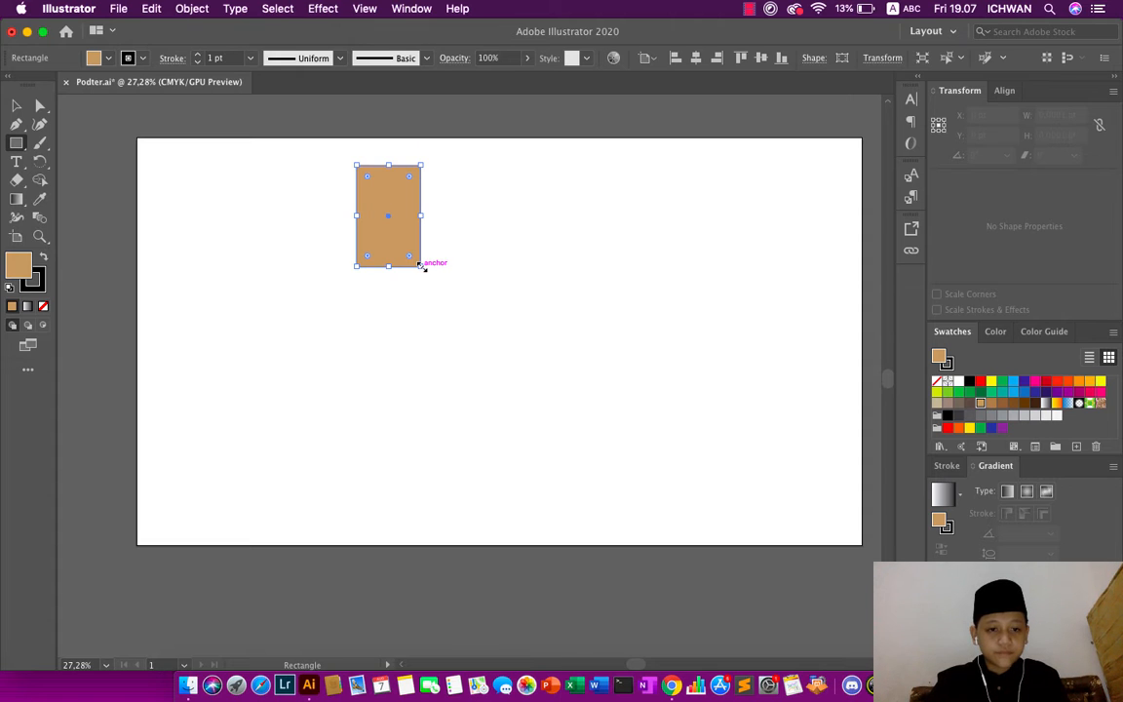
- Round all the rectangle's corners to about 84.6 pt and move the shape up close to the artboard's top edge
click(17, 105)
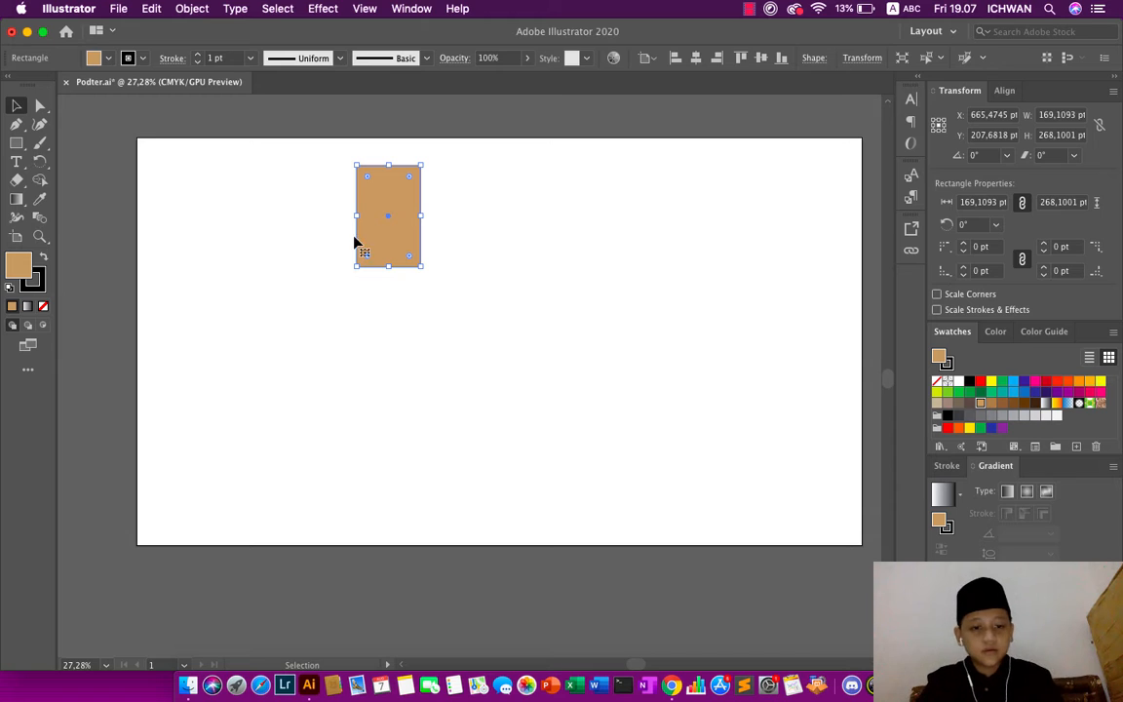
drag(369, 260, 419, 223)
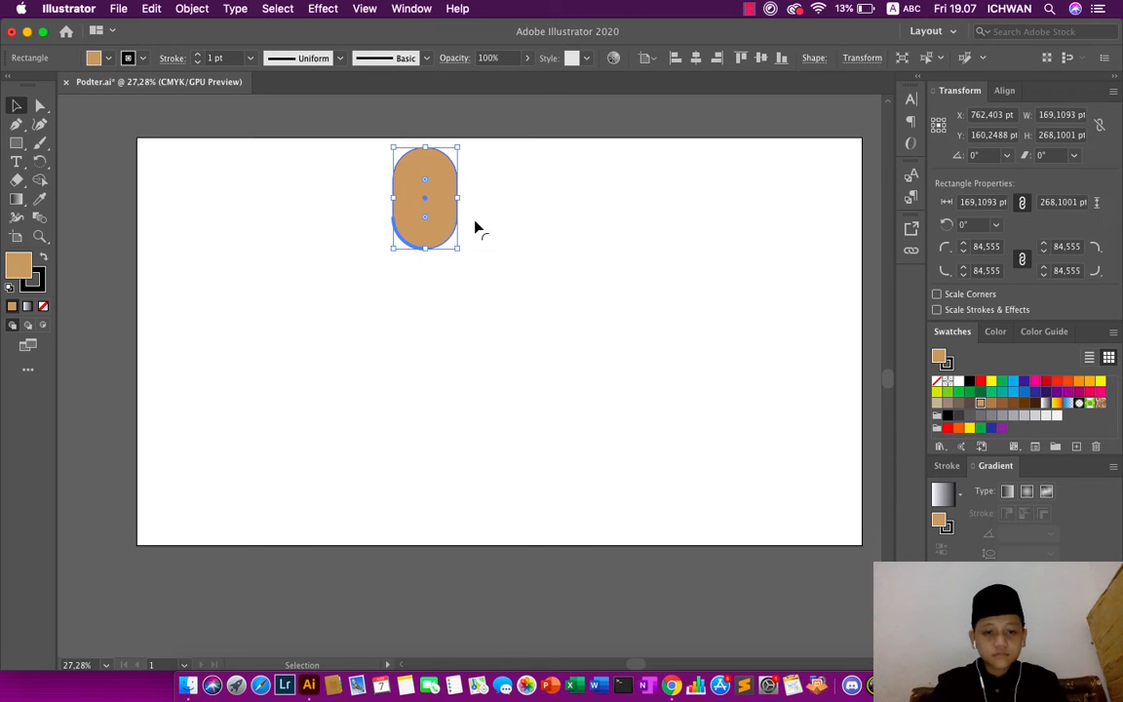
- Try beige and brown fills on the rounded shape, return it to the tan swatch and deselect it
click(938, 405)
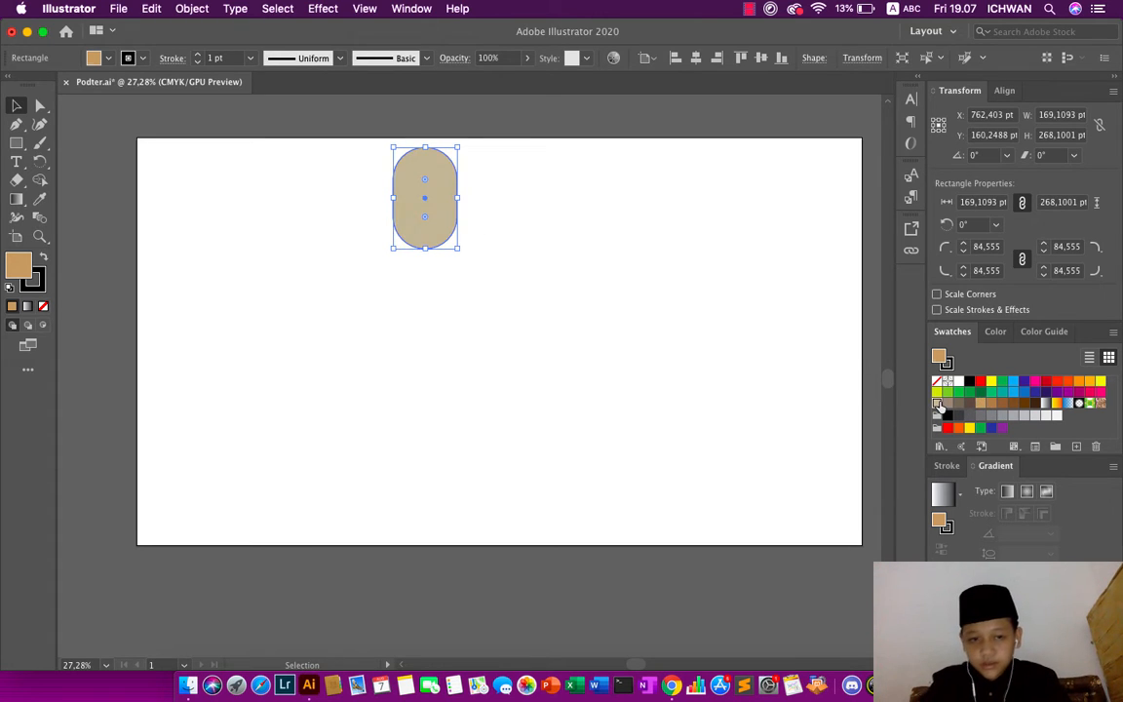
click(991, 404)
click(980, 405)
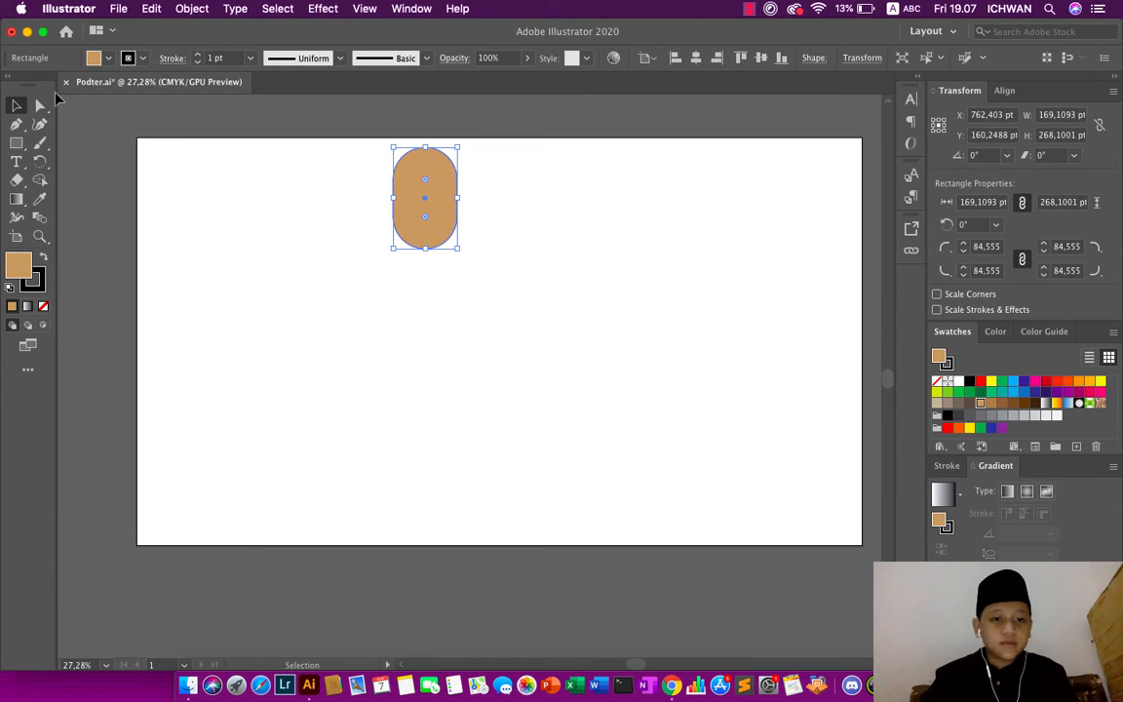
click(265, 128)
scroll(239, 186, down, 2)
scroll(239, 186, down, 2)
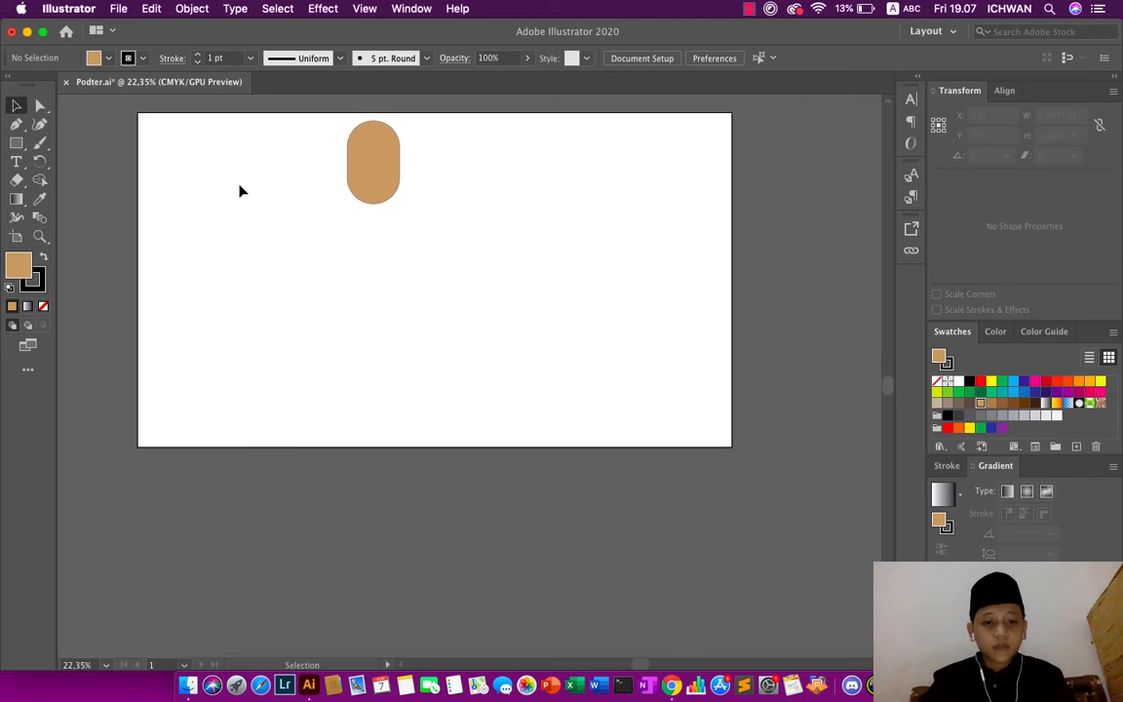
scroll(239, 185, up, 3)
scroll(239, 185, up, 3)
scroll(242, 191, down, 1)
scroll(242, 191, up, 3)
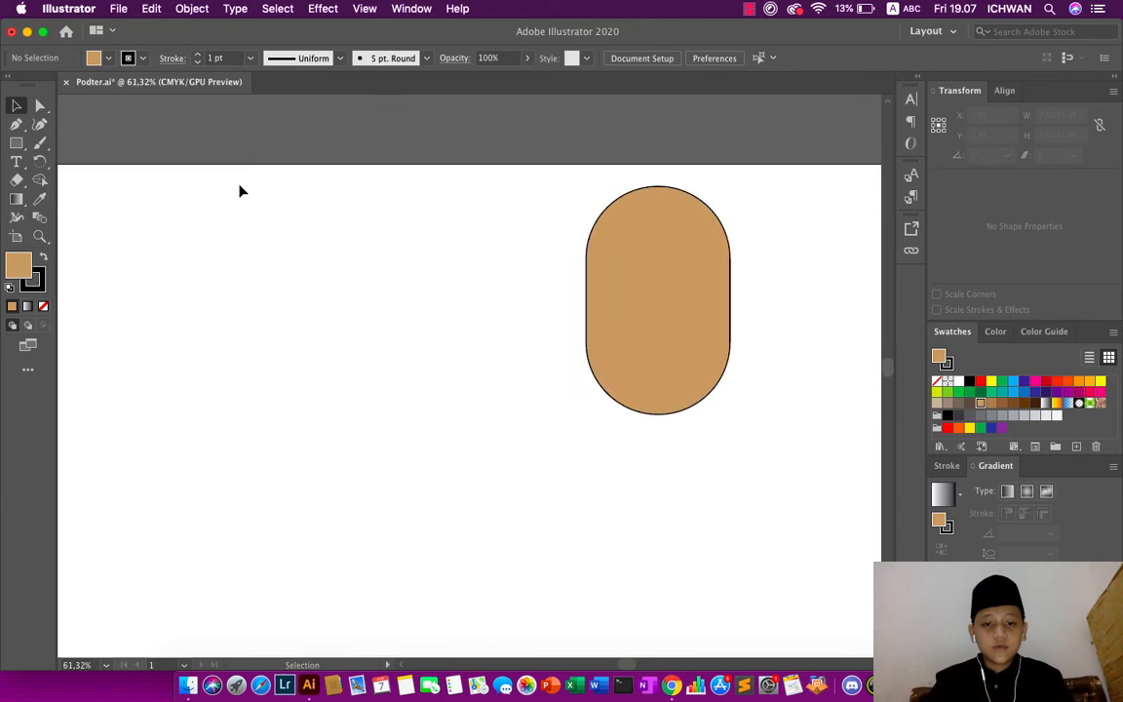
scroll(242, 191, down, 3)
scroll(241, 191, up, 1)
scroll(241, 191, up, 1)
scroll(241, 191, down, 2)
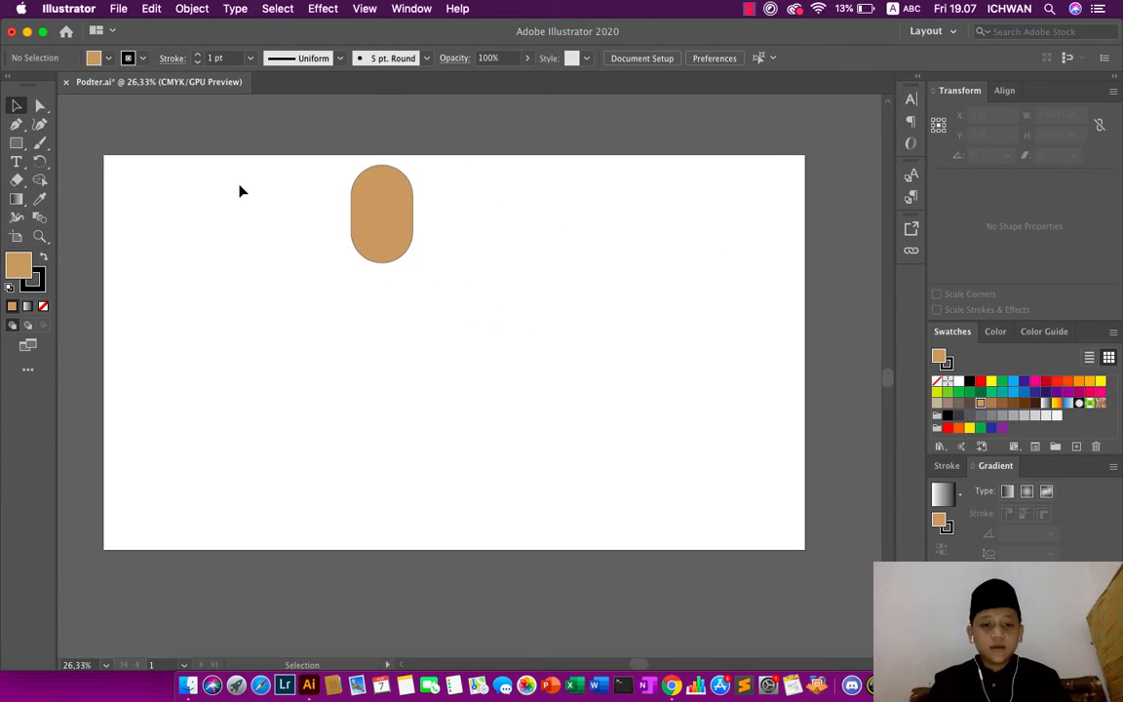
scroll(241, 192, up, 1)
scroll(332, 195, left, 2)
scroll(333, 195, up, 1)
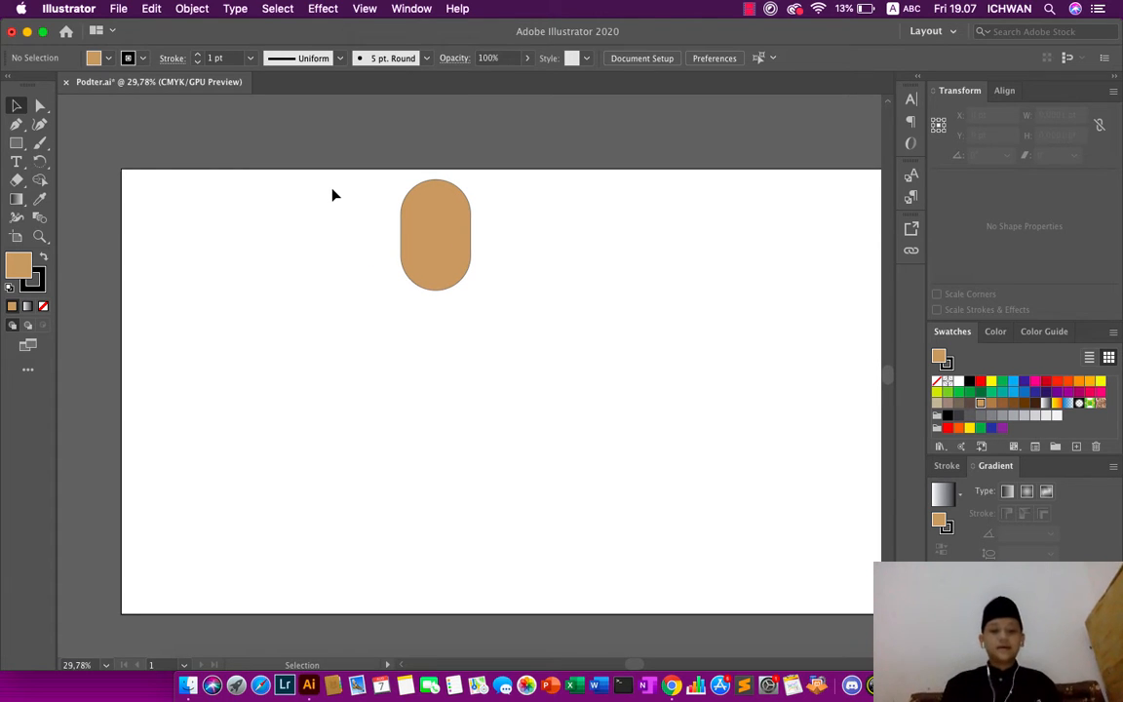
- Draw a small rectangle about 76 pt wide by 30 pt high on the empty artboard area left of the rounded shape
click(16, 144)
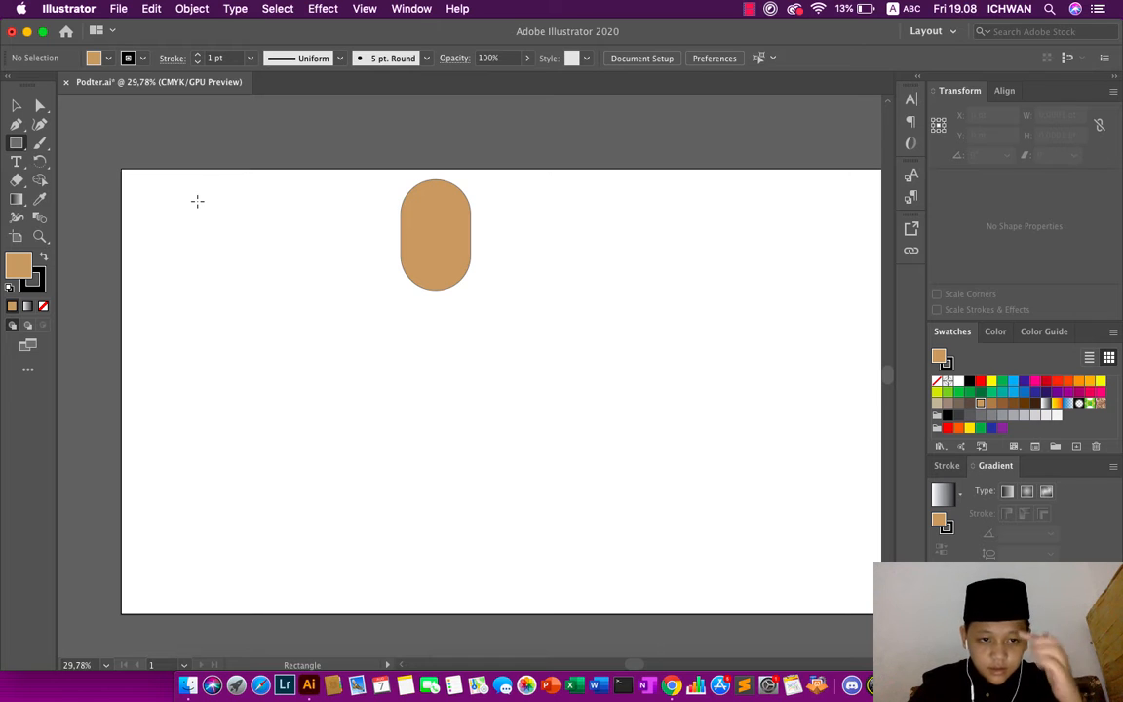
drag(200, 202, 231, 214)
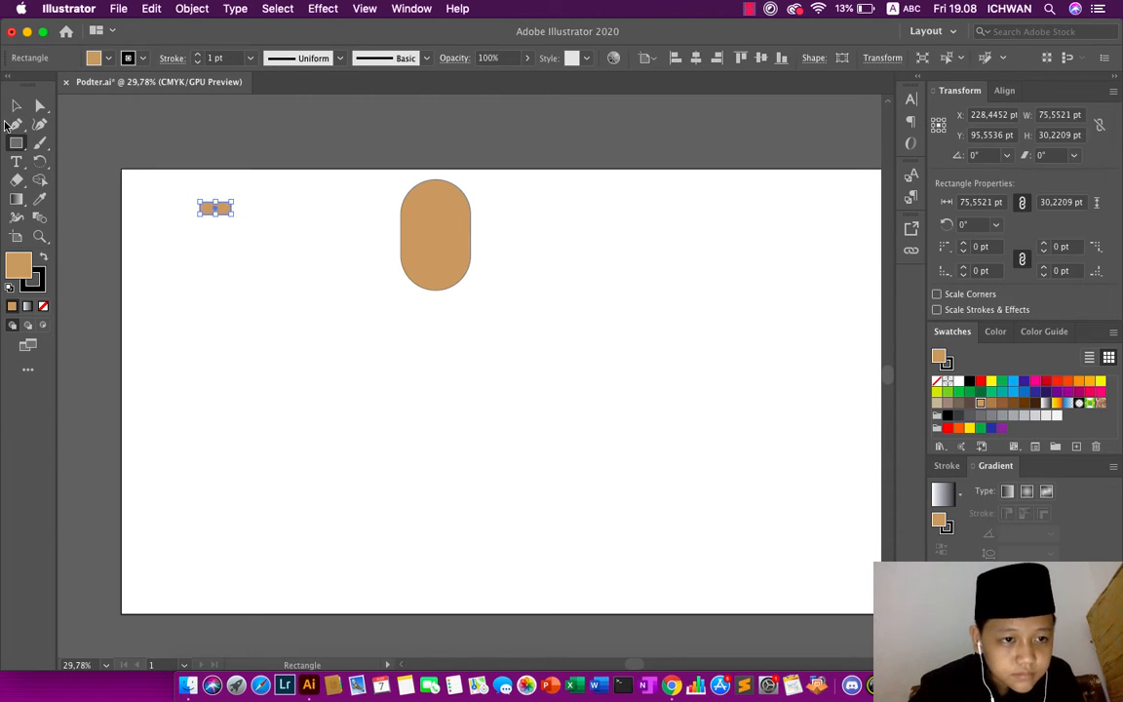
- Try rounding the small rectangle's corners to about 10 pt and undo the rounding
click(40, 106)
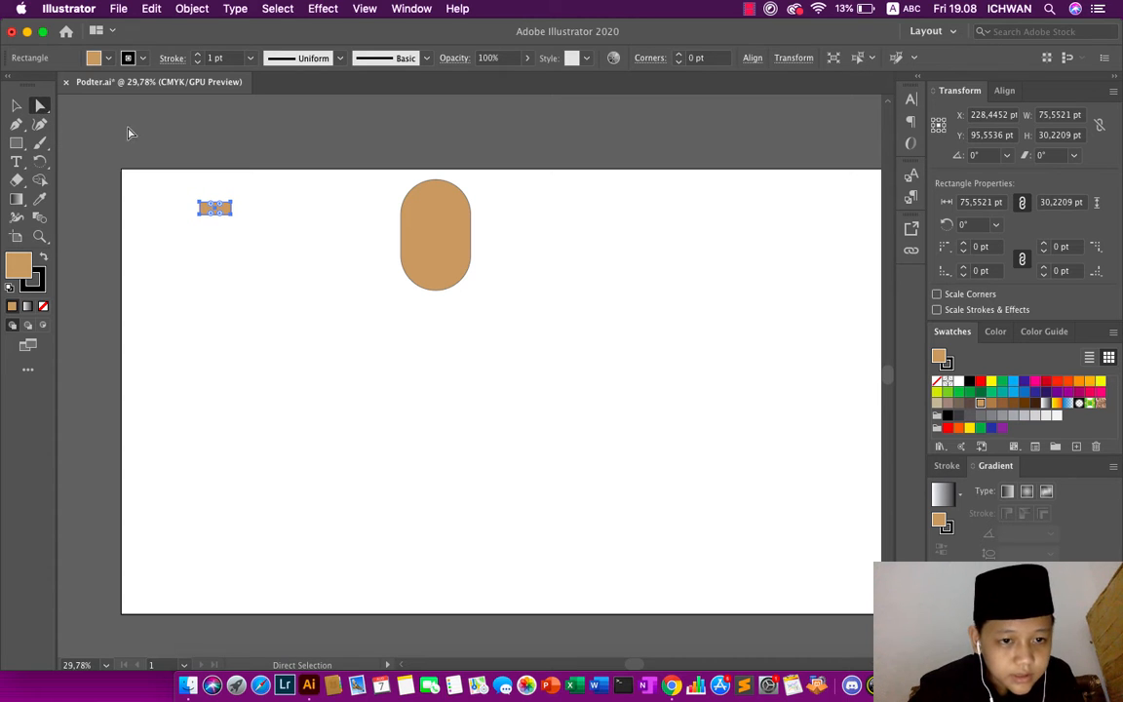
click(15, 104)
scroll(234, 146, up, 3)
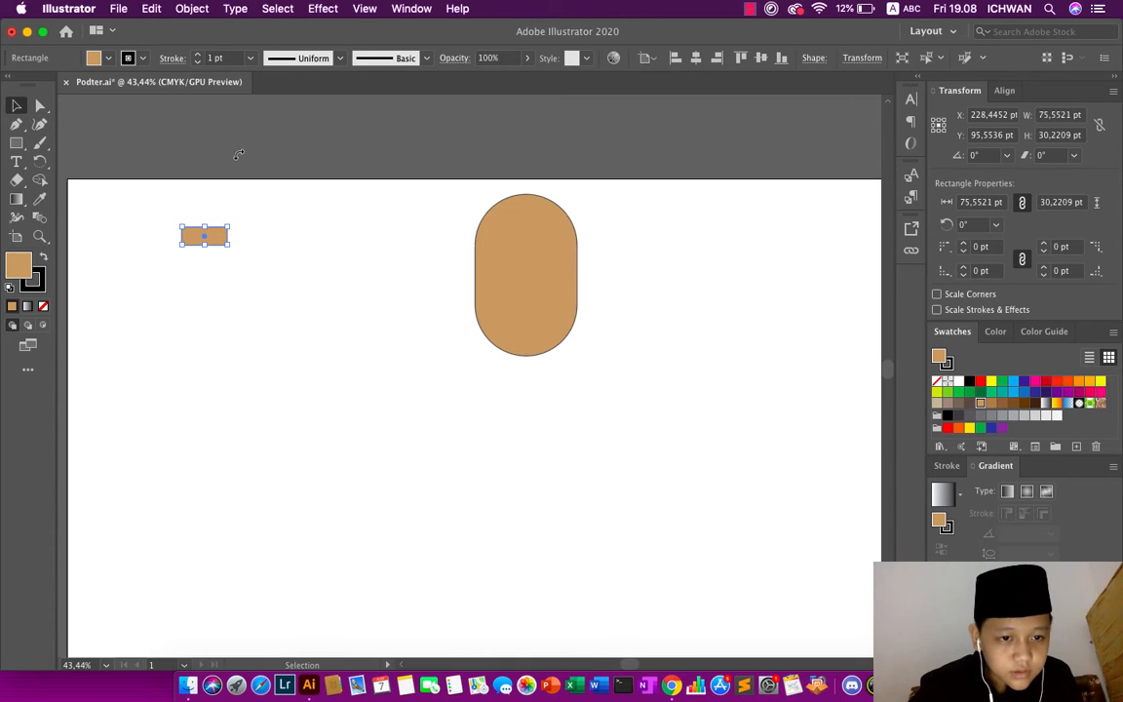
click(40, 104)
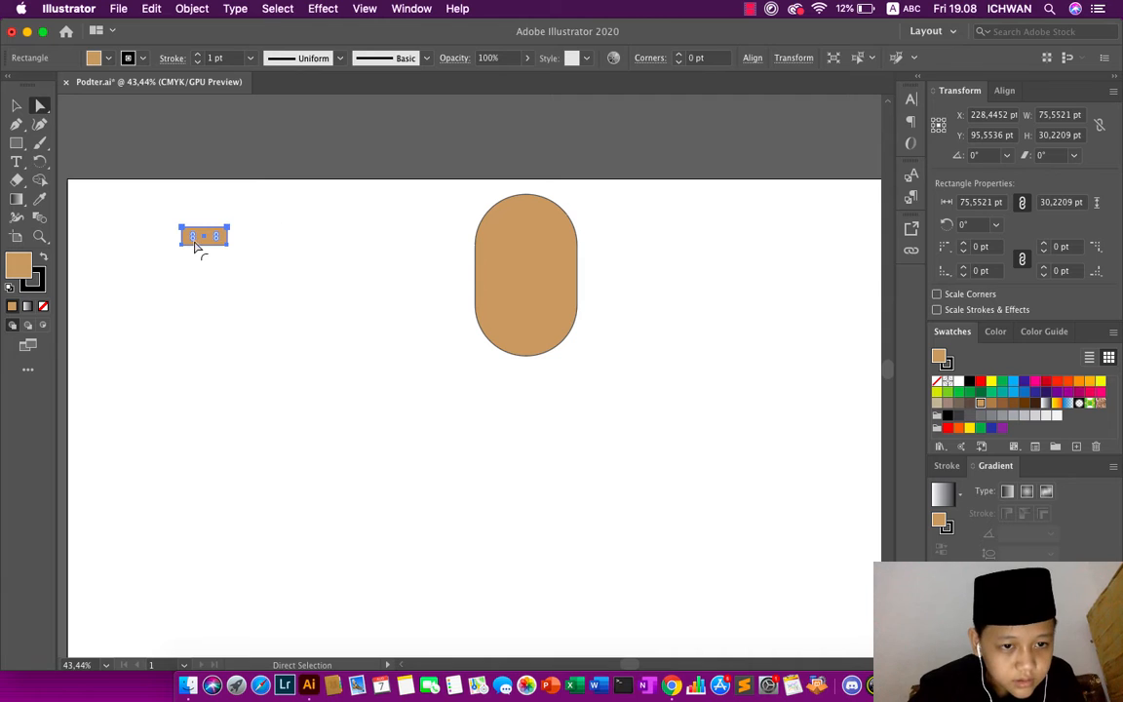
mouse_move(194, 240)
mouse_down()
mouse_move(216, 240)
mouse_move(178, 251)
mouse_up()
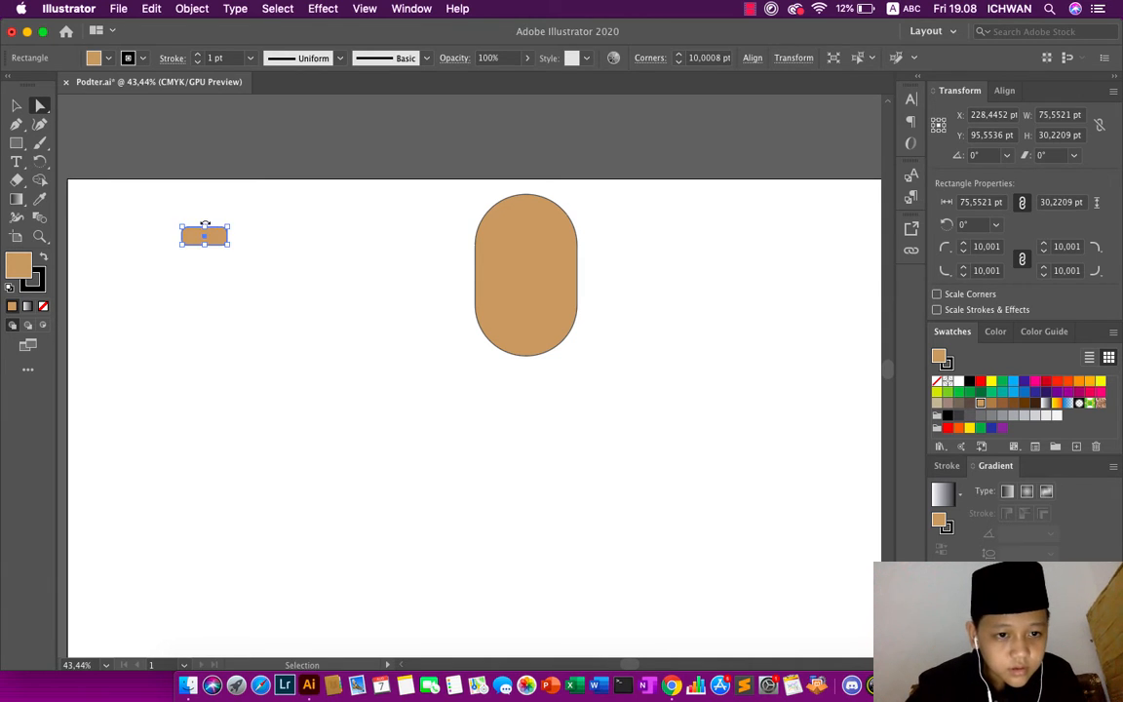
key(super+z)
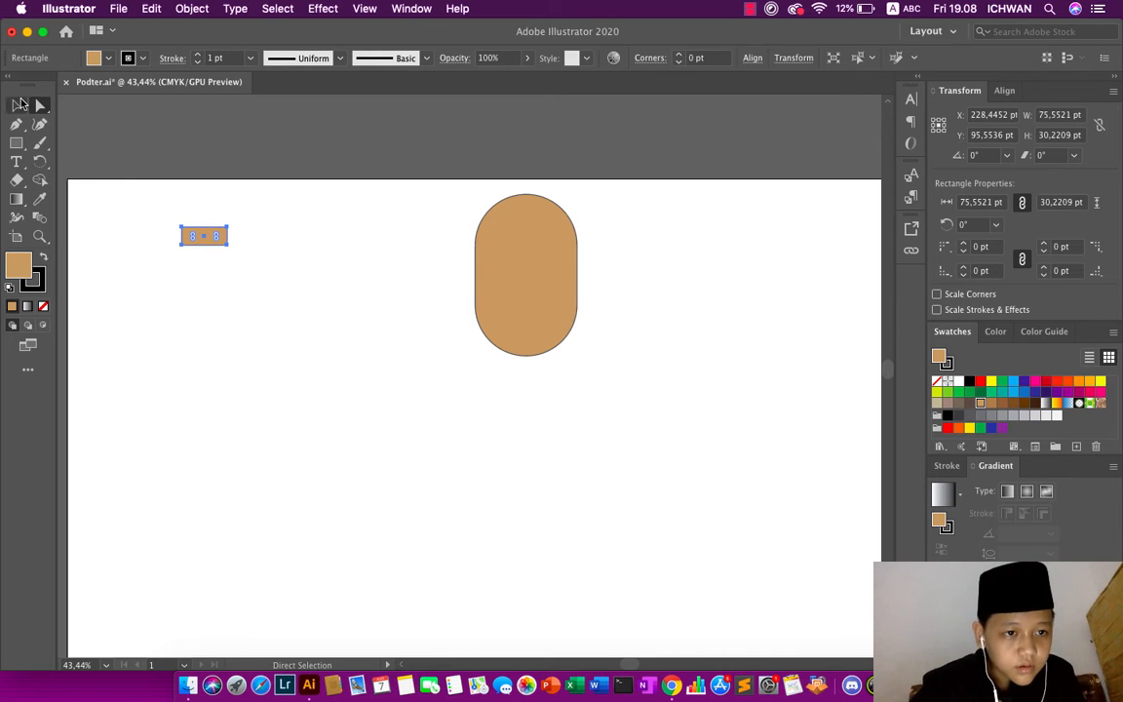
- Try reshaping the small rectangle by shifting its top-left anchor inward and lowering its height, and undo both changes
click(182, 229)
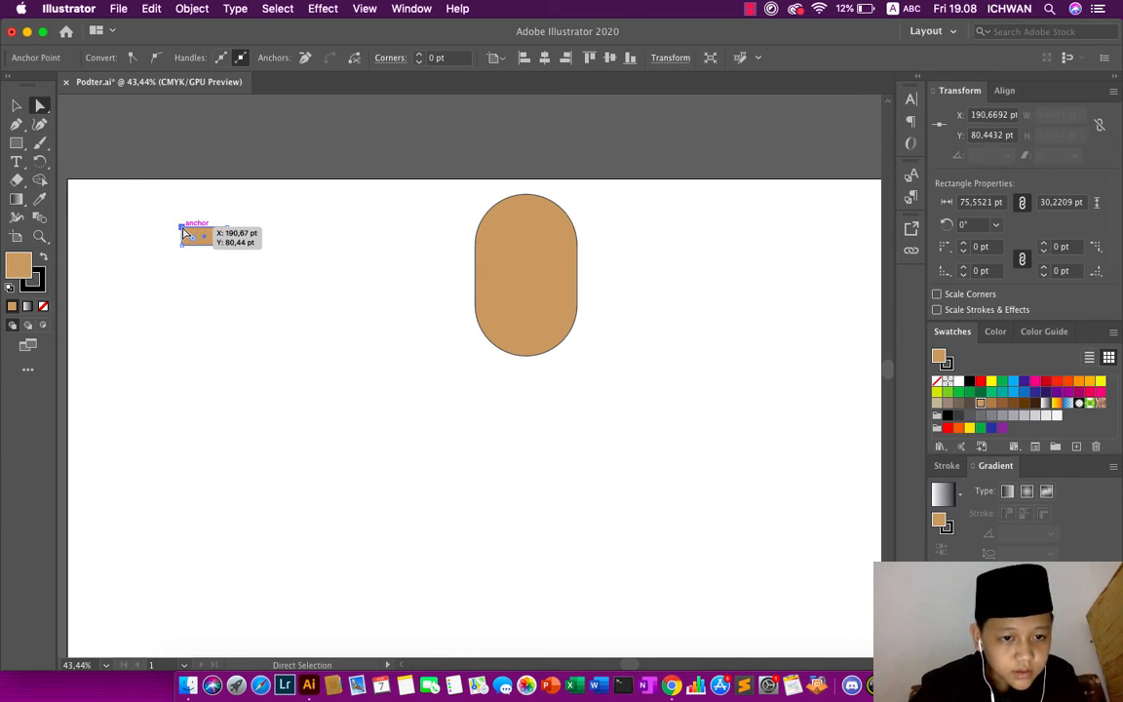
click(182, 230)
mouse_move(185, 233)
mouse_down()
mouse_move(230, 240)
mouse_move(185, 240)
mouse_up()
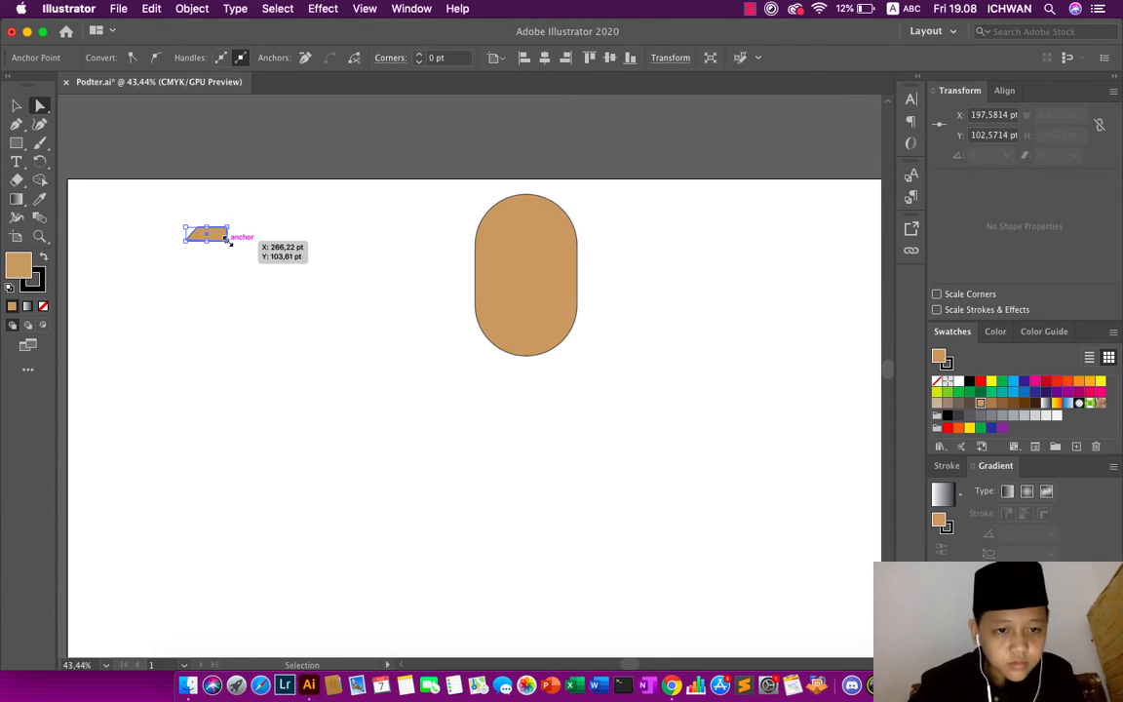
key(super+z)
key(super+z)
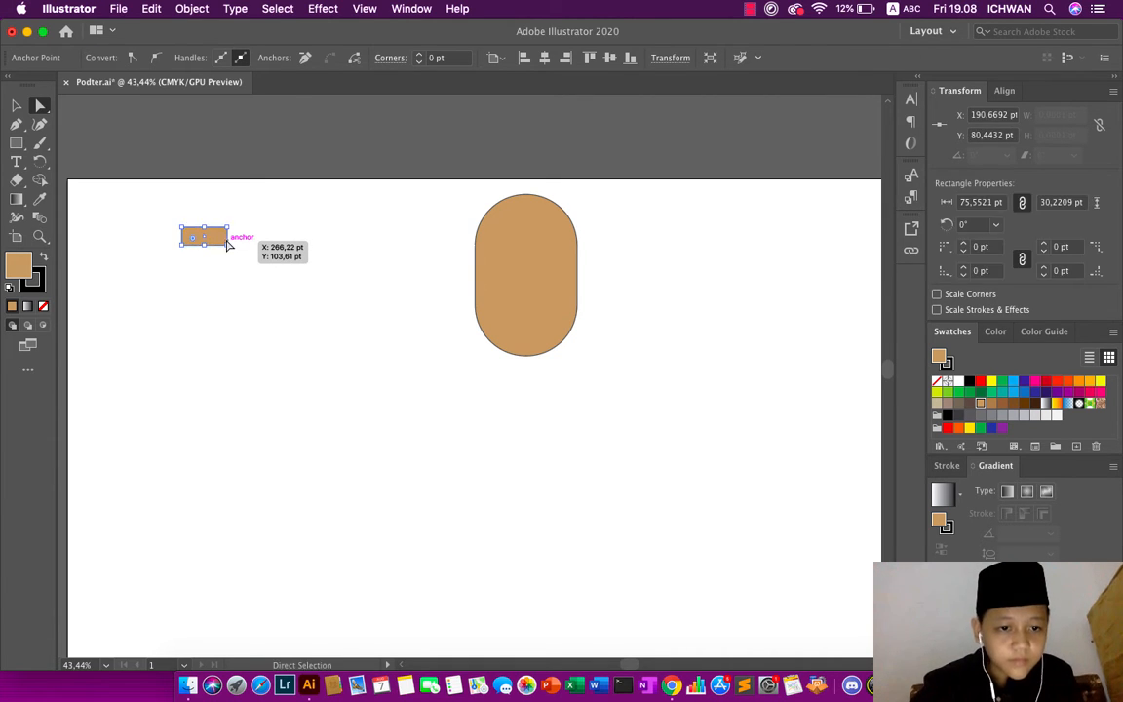
- Shrink the small rectangle to about 61 pt wide by 15 pt high
click(18, 104)
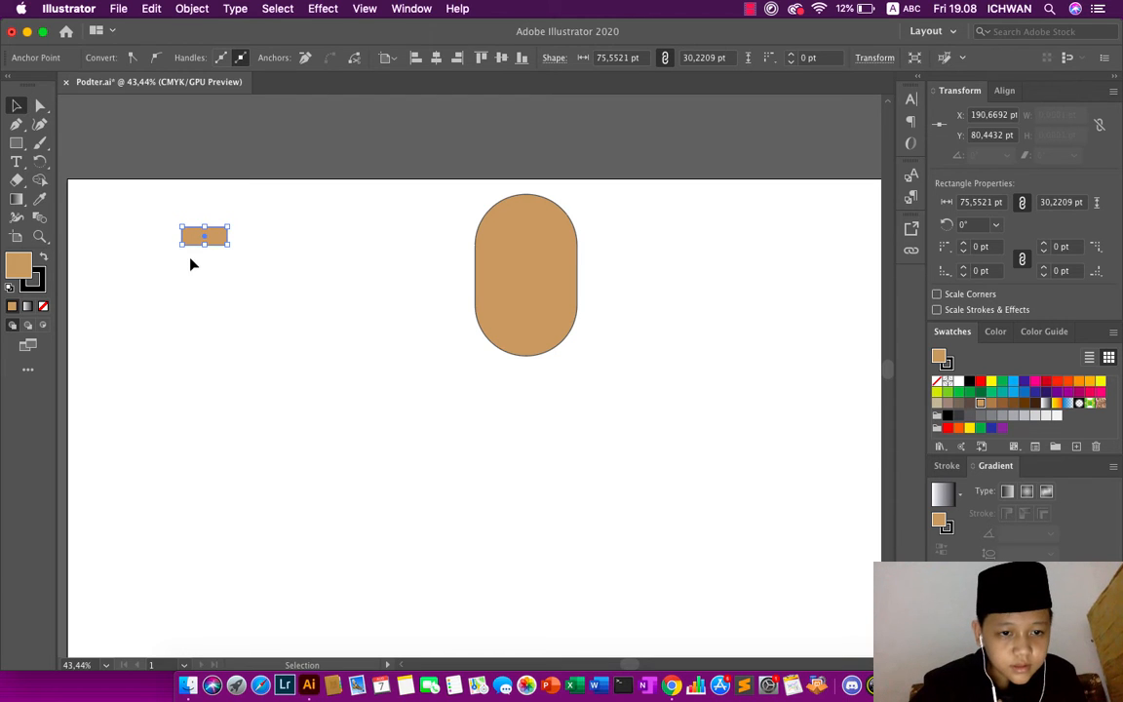
drag(204, 245, 204, 236)
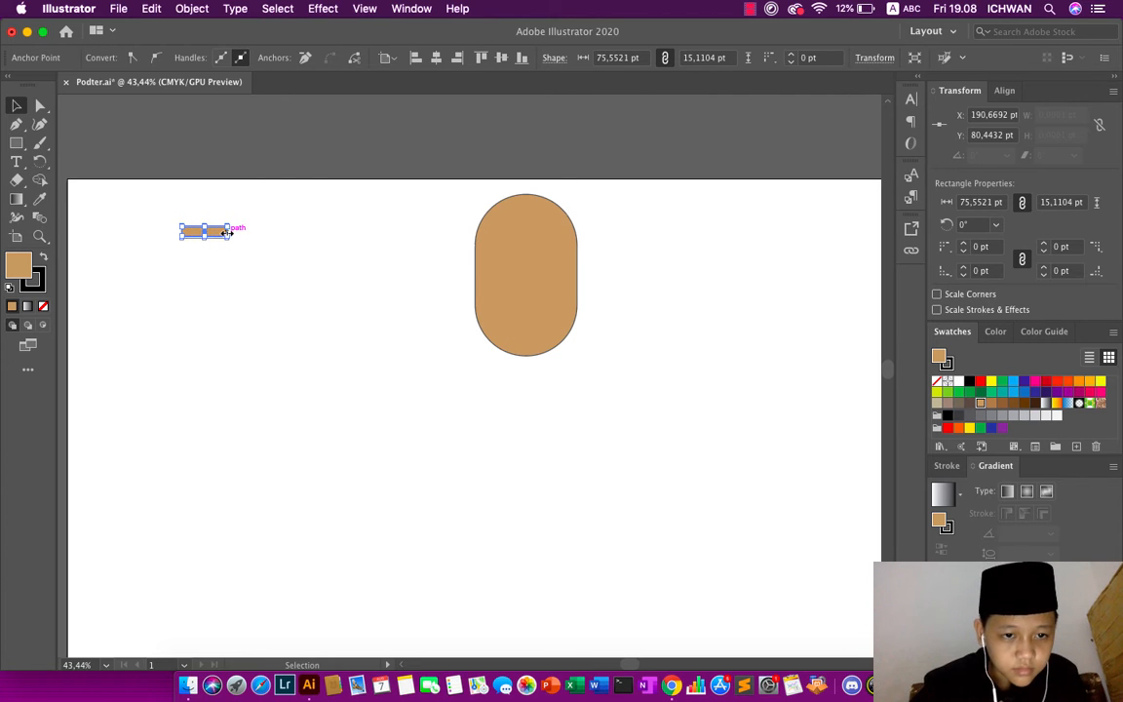
drag(227, 233, 221, 234)
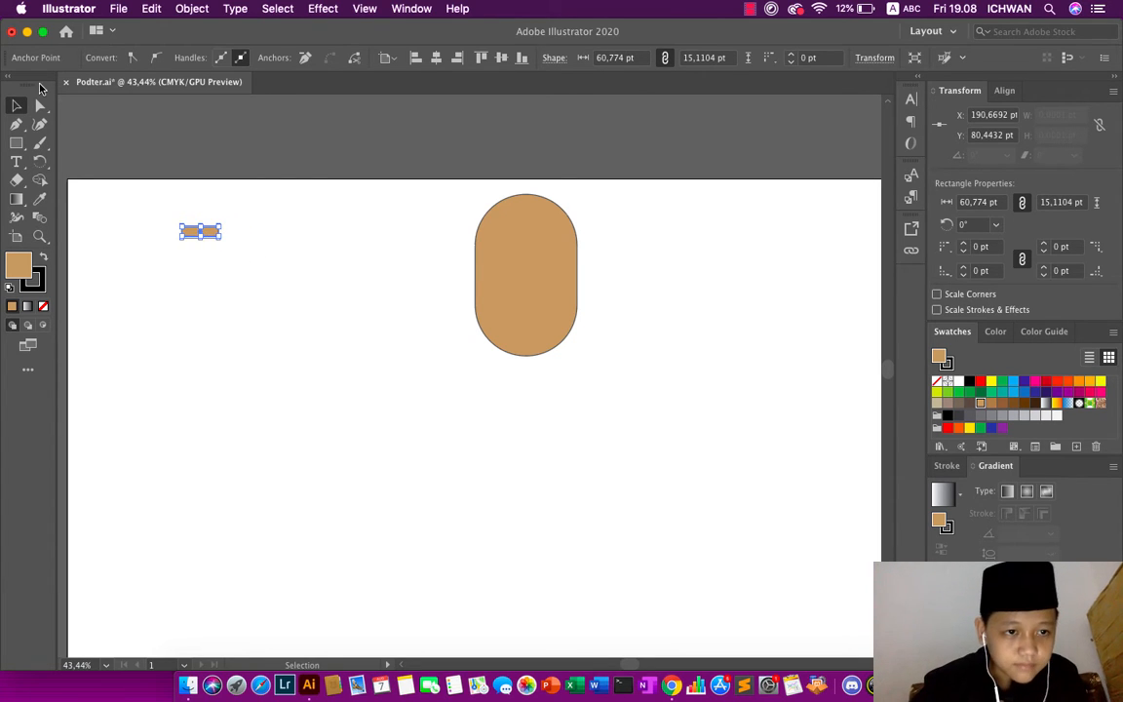
- Slant the small rectangle's left end by moving its top-left anchor about 23 pt to the right, and deselect it
click(40, 105)
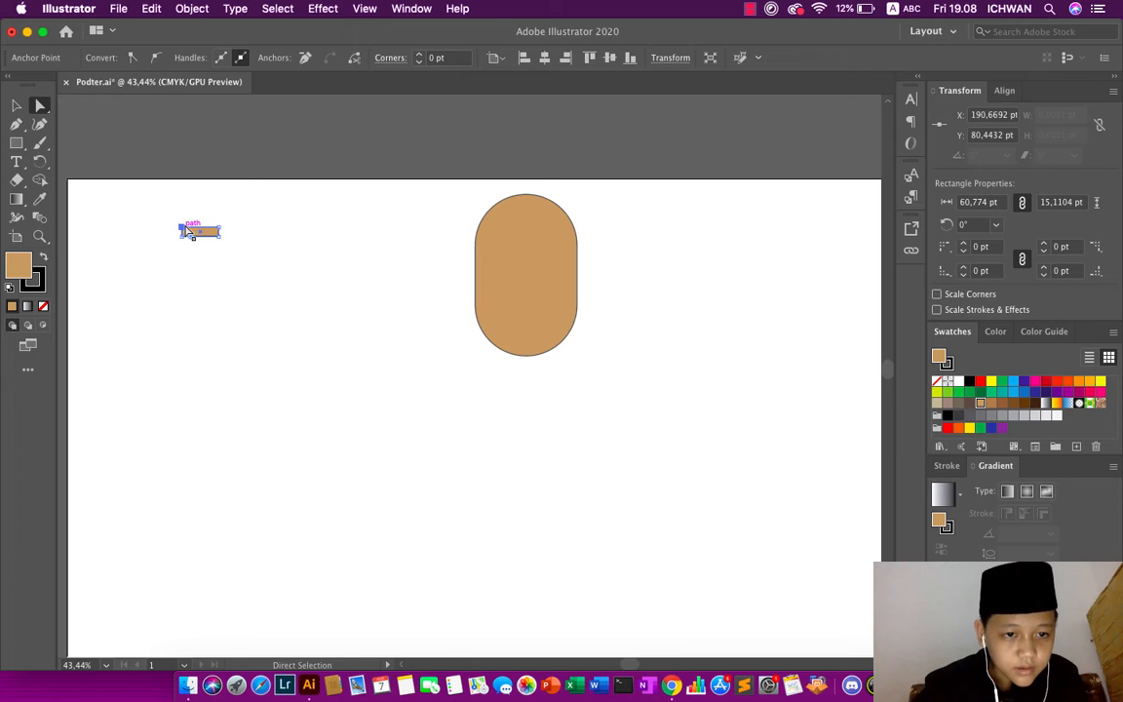
drag(188, 231, 199, 232)
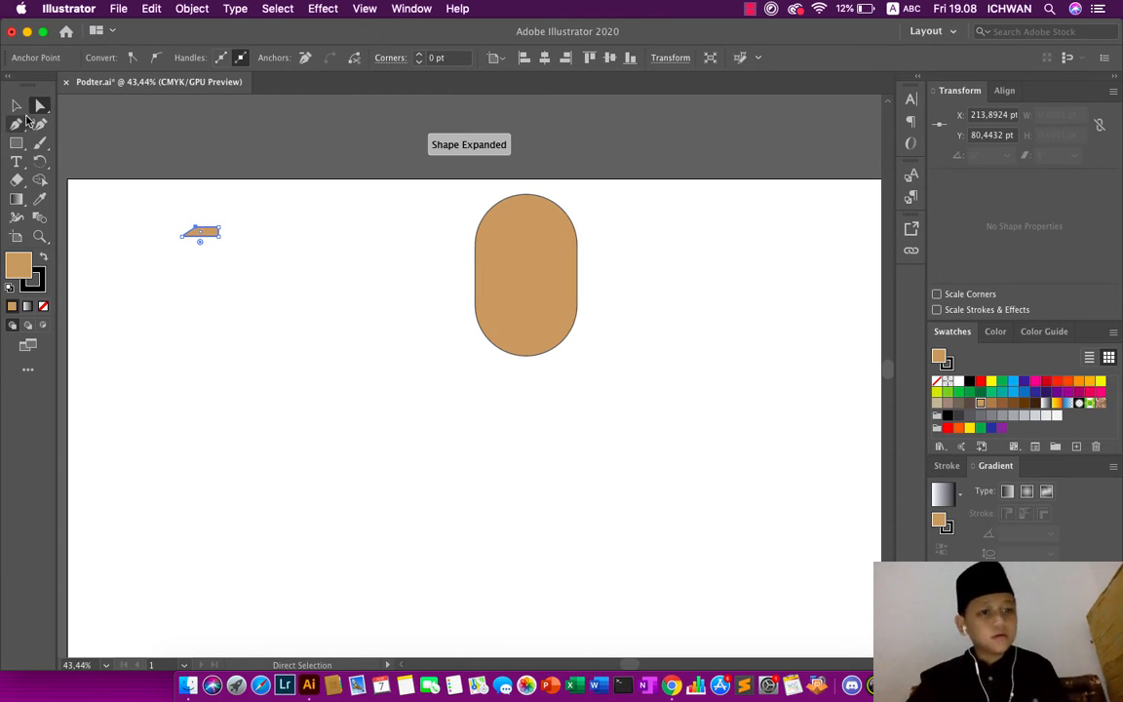
click(16, 105)
click(261, 166)
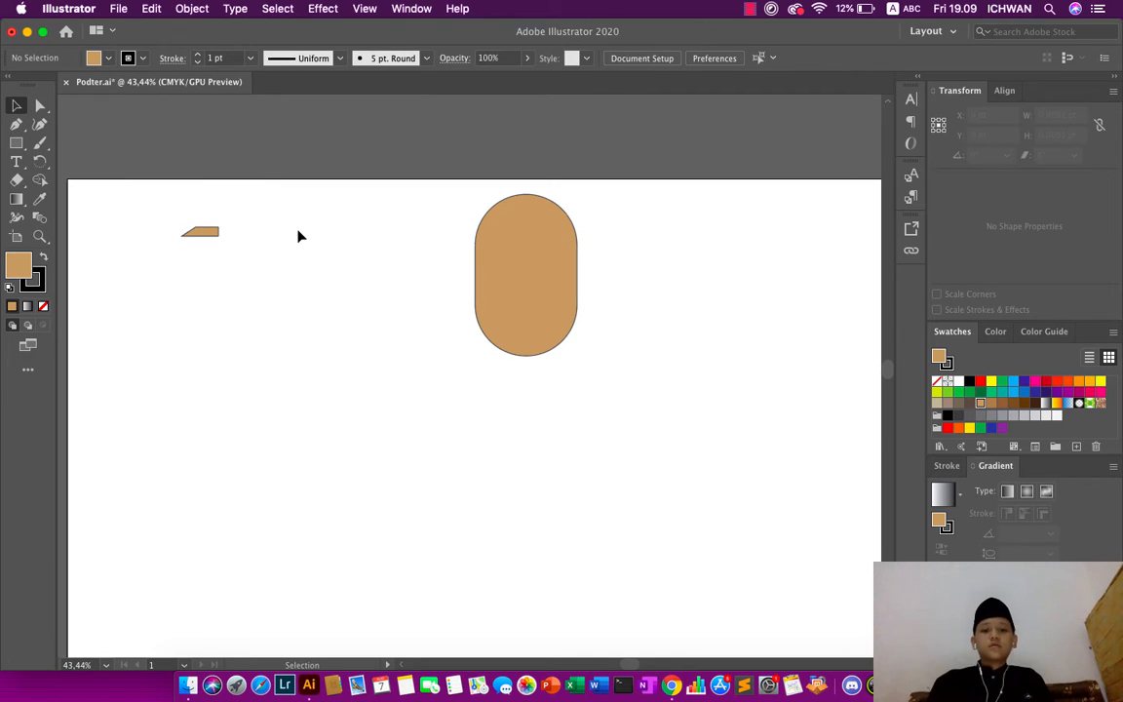
- Fill the small slanted shape with a medium gray swatch and place it on the upper left of the tan rounded shape
click(211, 233)
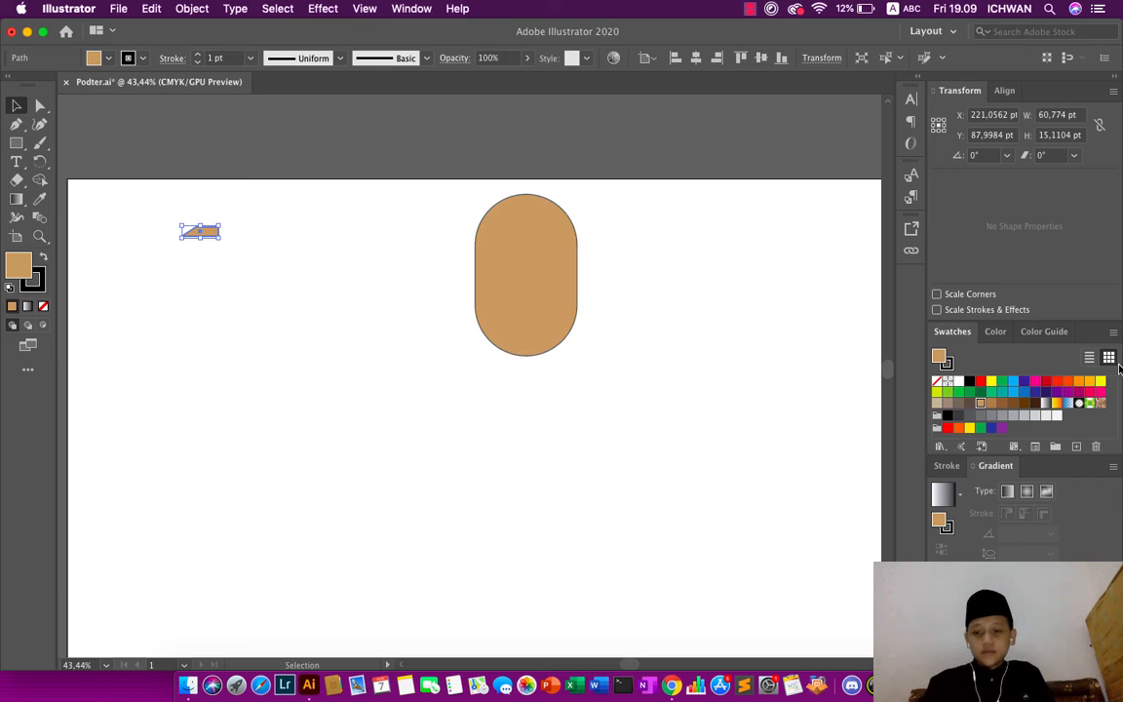
click(993, 415)
click(558, 136)
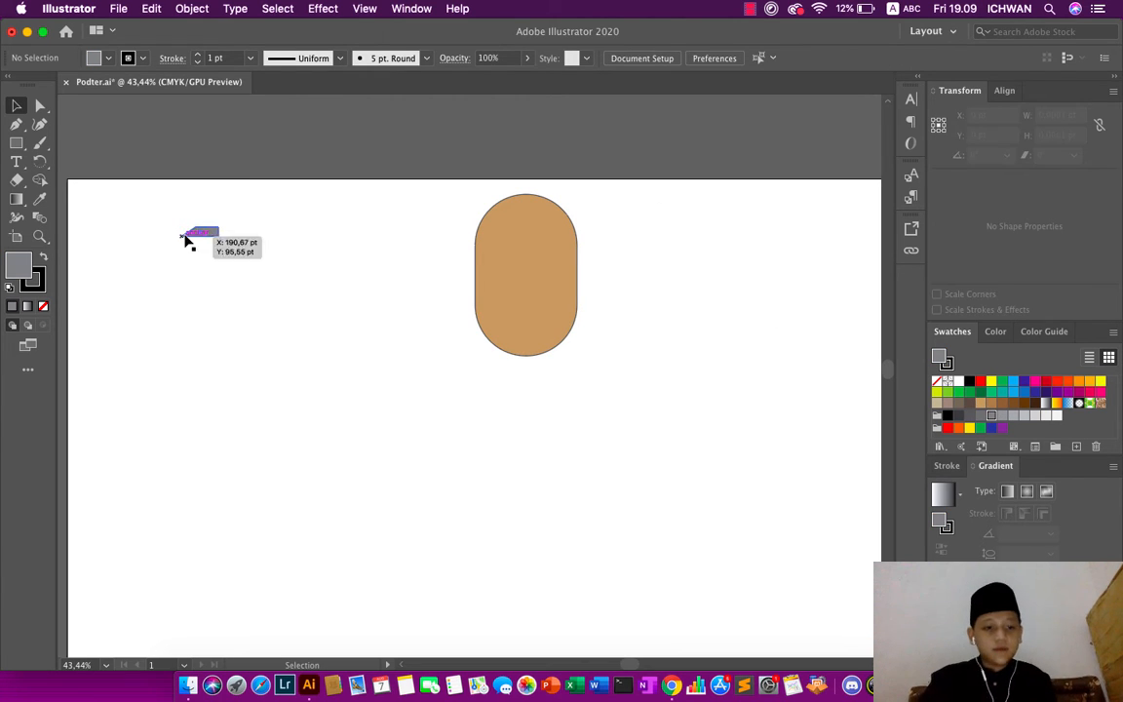
drag(200, 233, 506, 236)
click(540, 194)
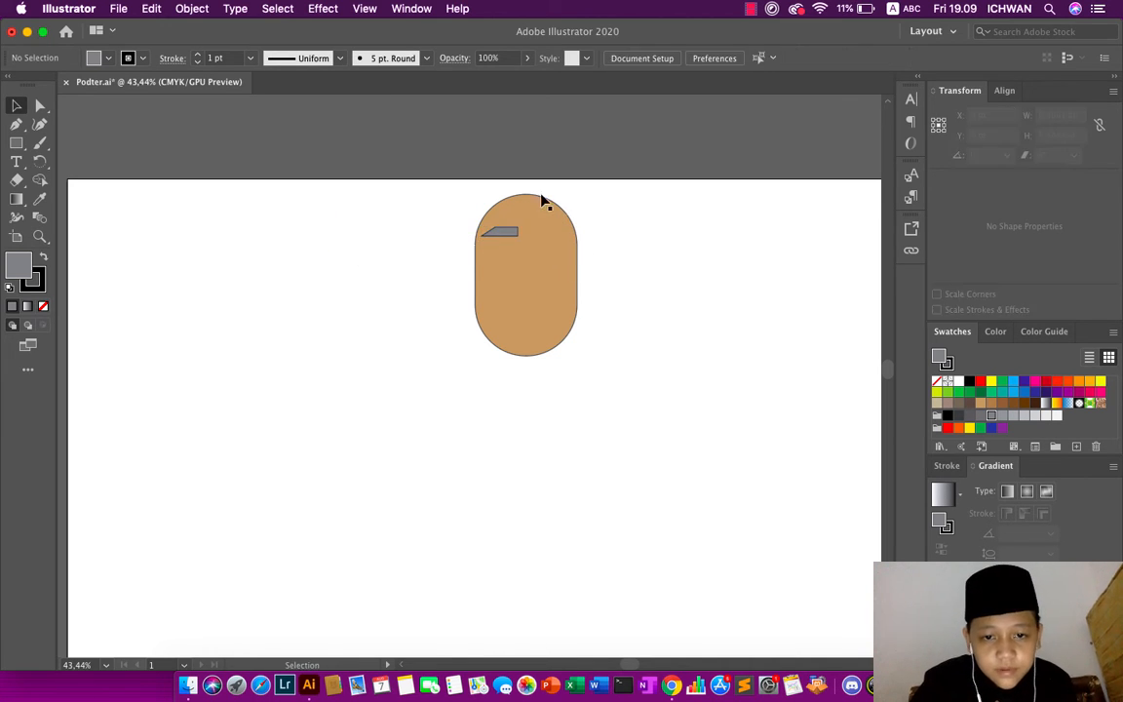
- Duplicate the gray slanted shape to a spot below the tan shape and flip the copy horizontally
click(496, 238)
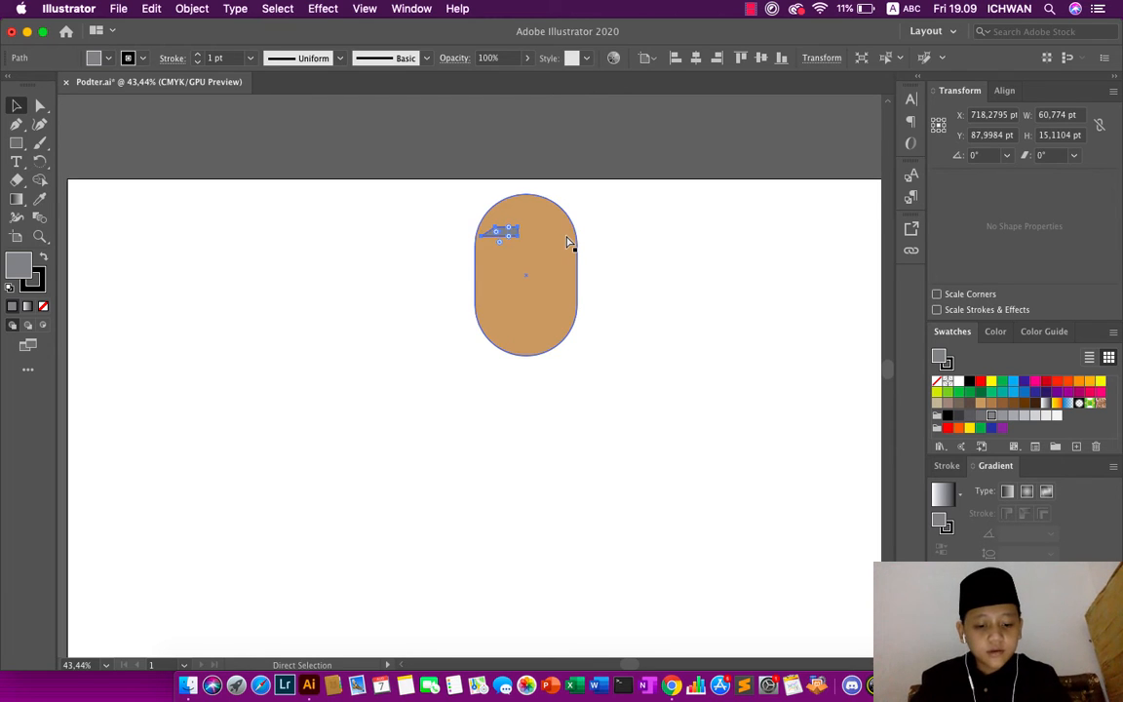
drag(499, 232, 470, 377)
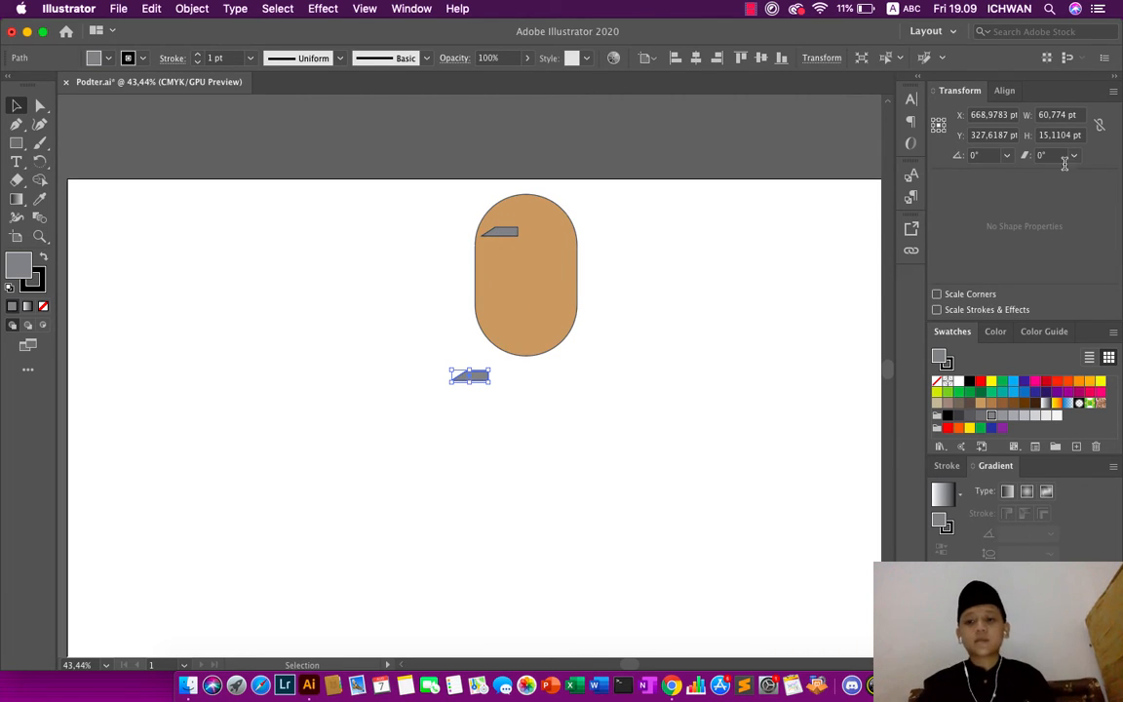
click(1114, 93)
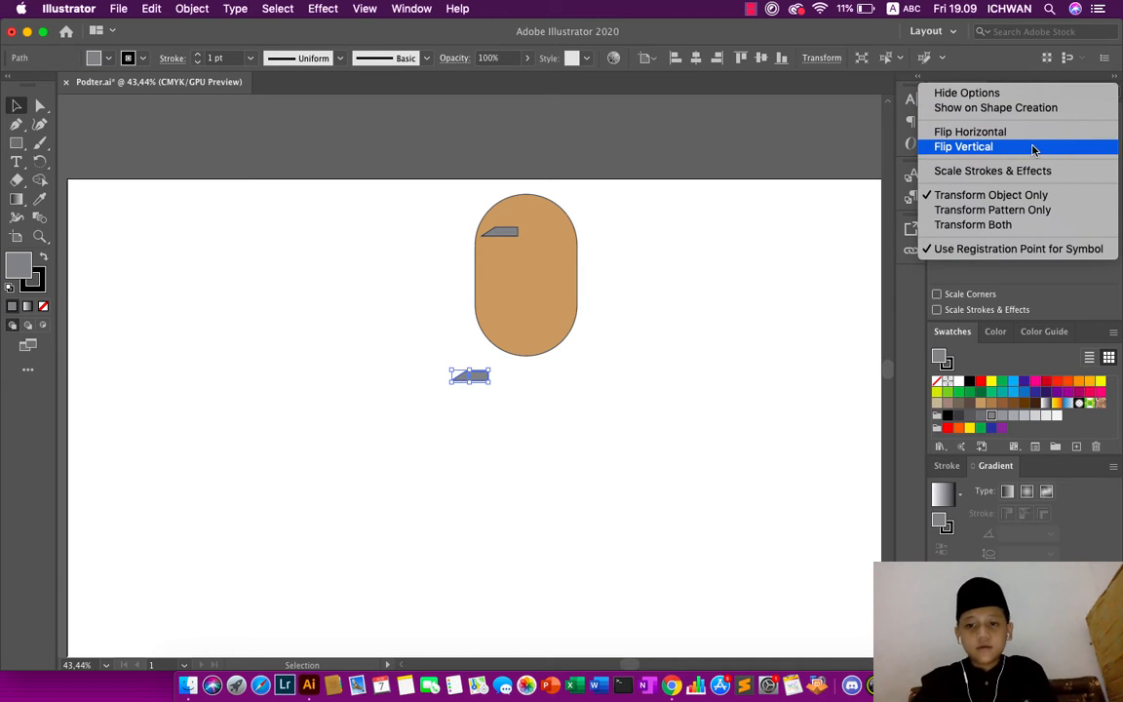
click(994, 132)
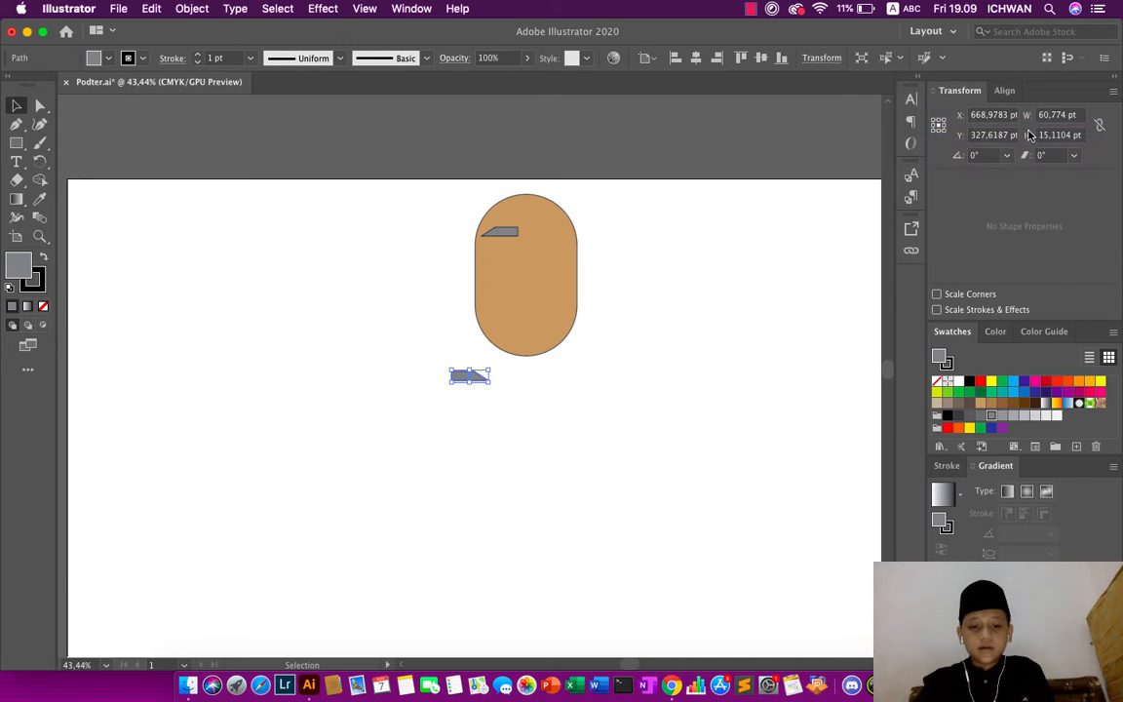
- Move the mirrored gray slanted shape onto the upper right of the tan rounded shape, level with the other one, and deselect it
click(851, 245)
drag(472, 378, 553, 233)
click(583, 178)
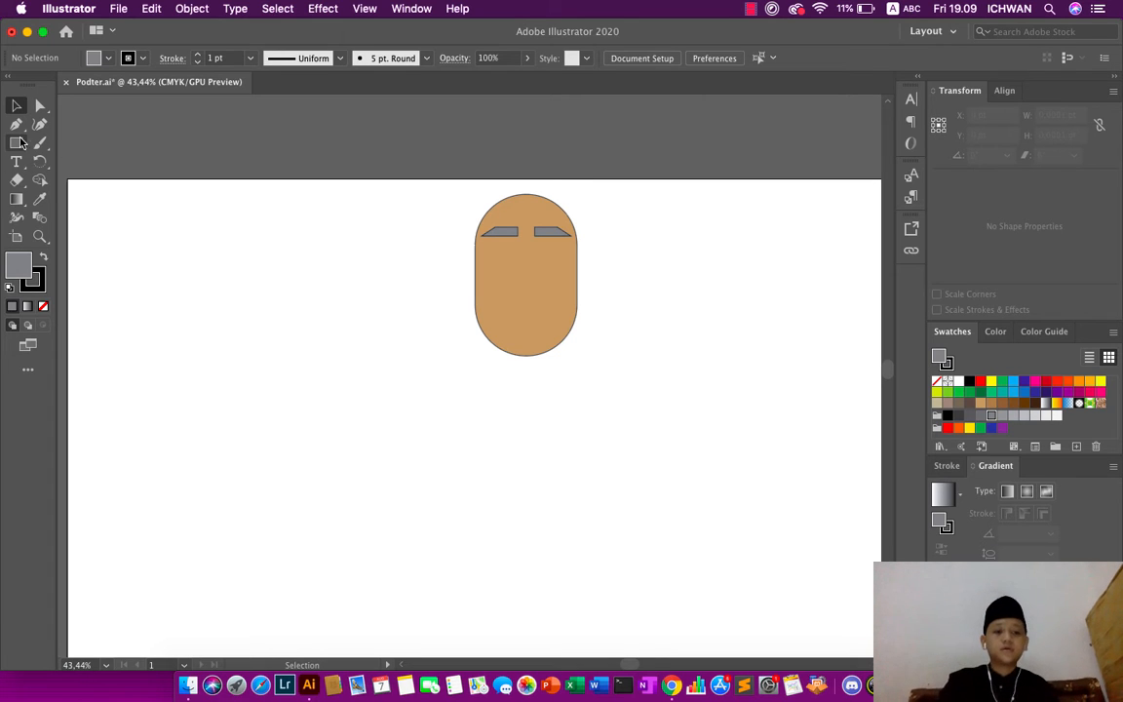
- Switch from the Rectangle tool to the Ellipse tool and set the fill color to black
drag(24, 145, 88, 148)
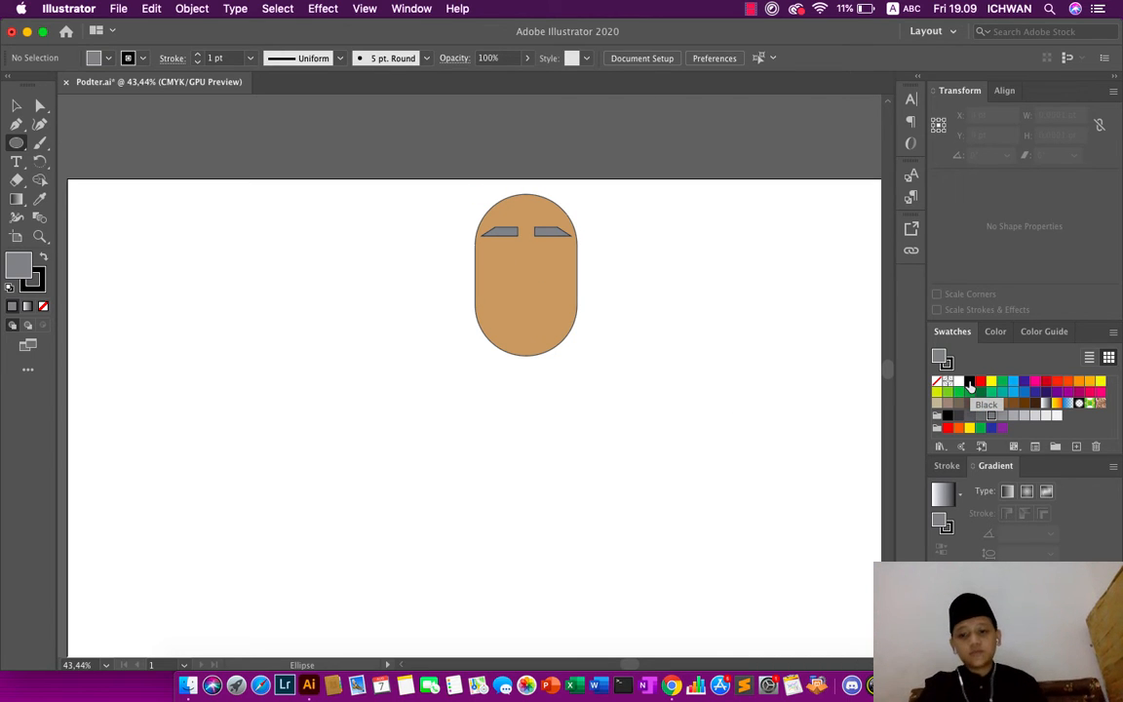
click(969, 383)
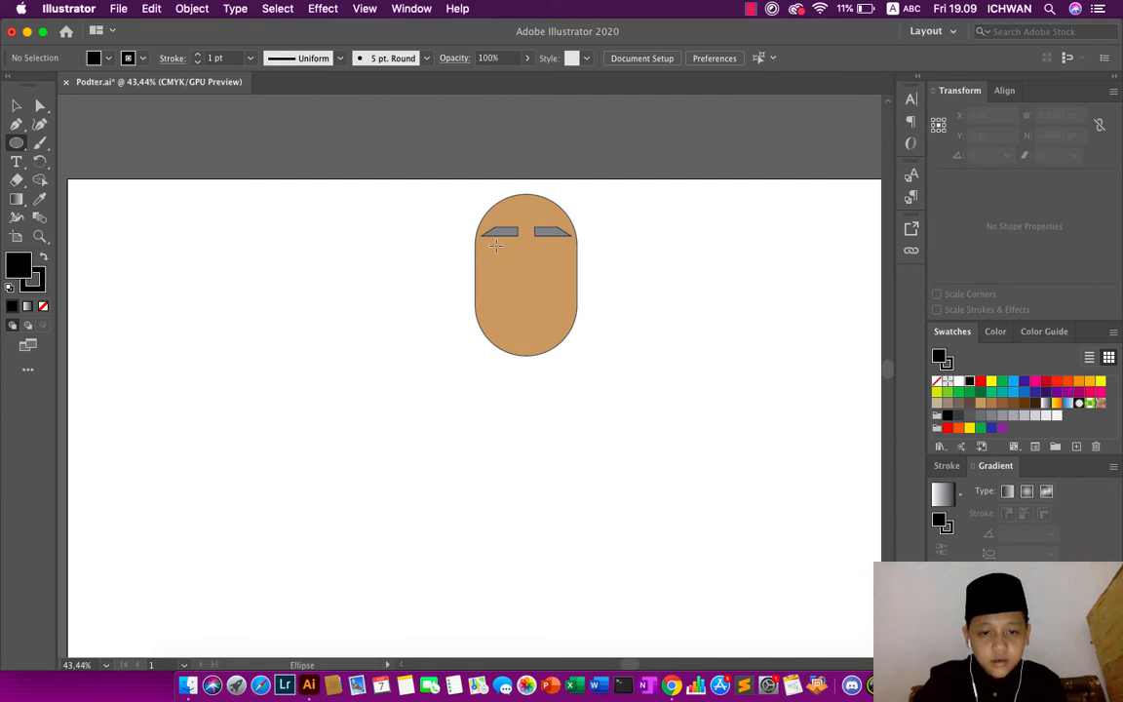
- Draw a black circle about 31 pt in diameter just below the left gray slanted shape and deselect it
drag(496, 244, 510, 255)
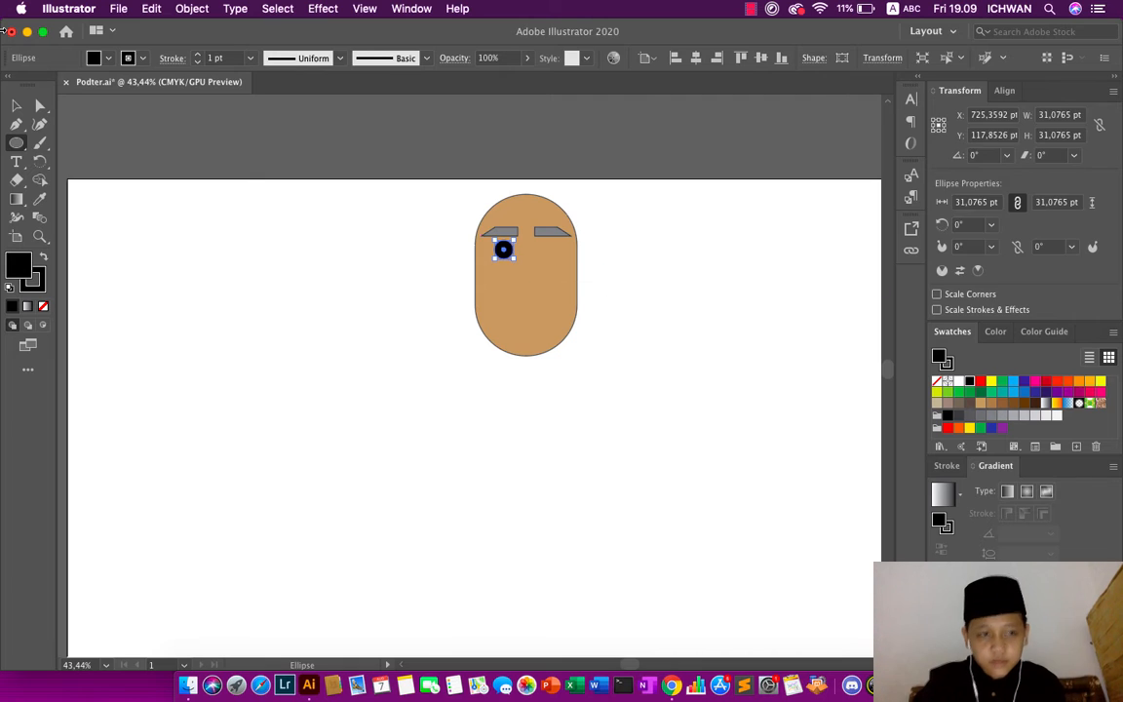
click(17, 105)
click(419, 219)
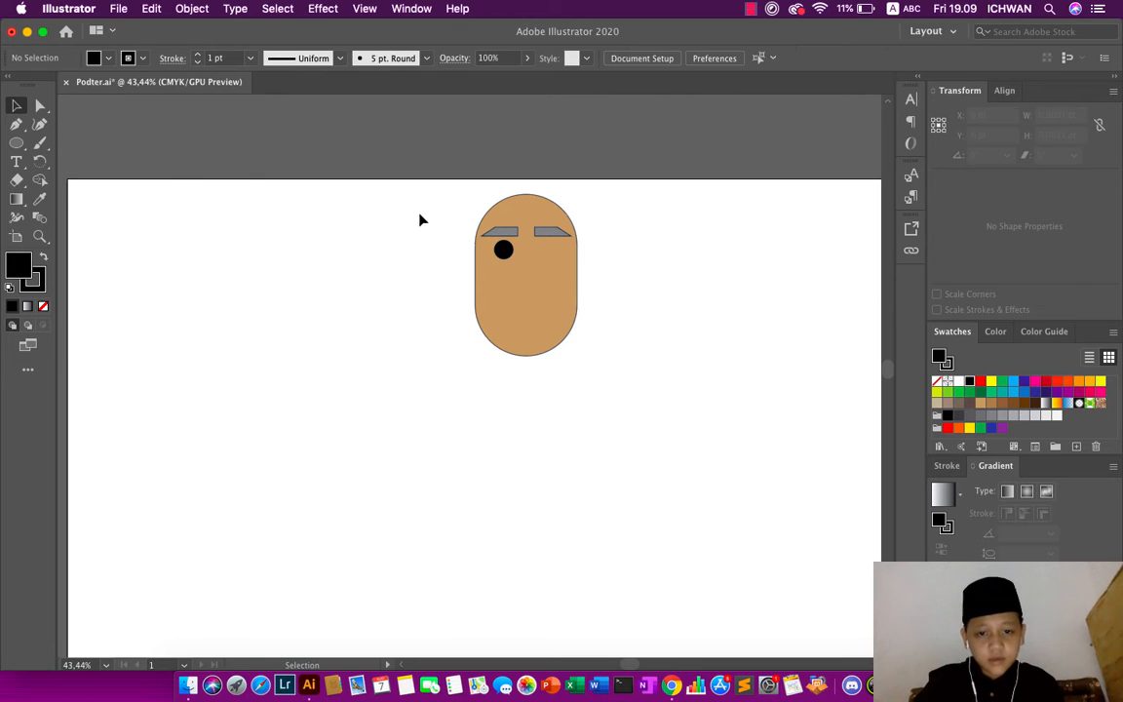
- Duplicate the black circle and place the copy level with it below the right gray slanted shape
click(501, 249)
key(a)
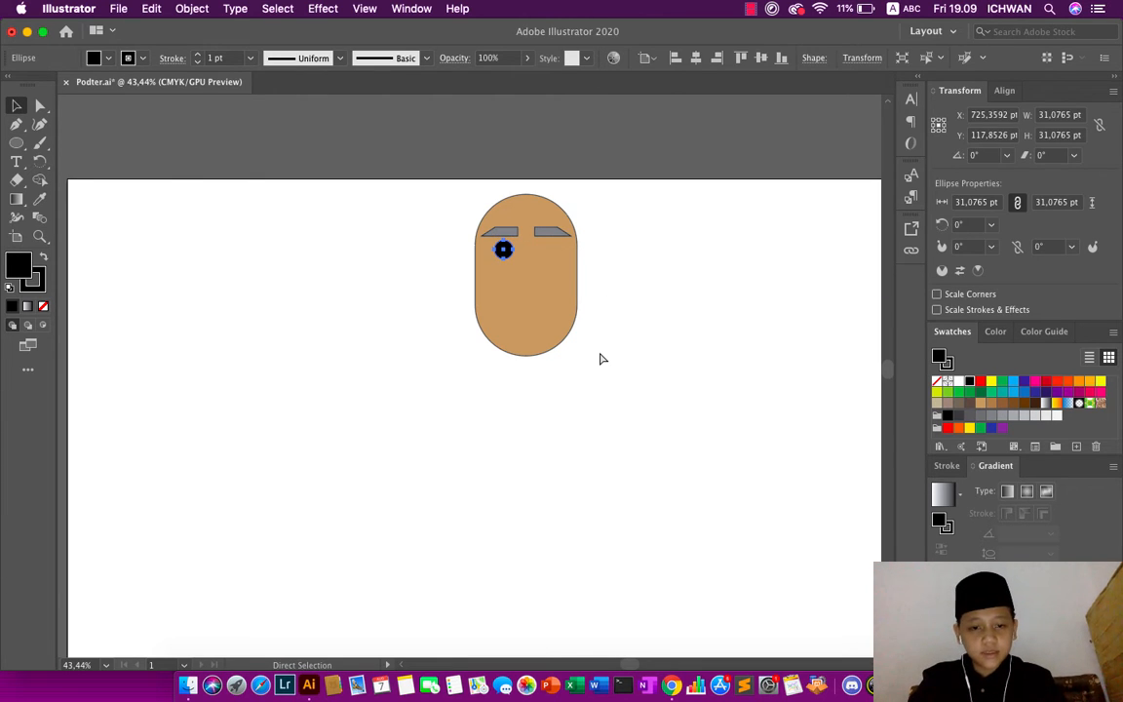
key(super+v)
key(v)
click(441, 406)
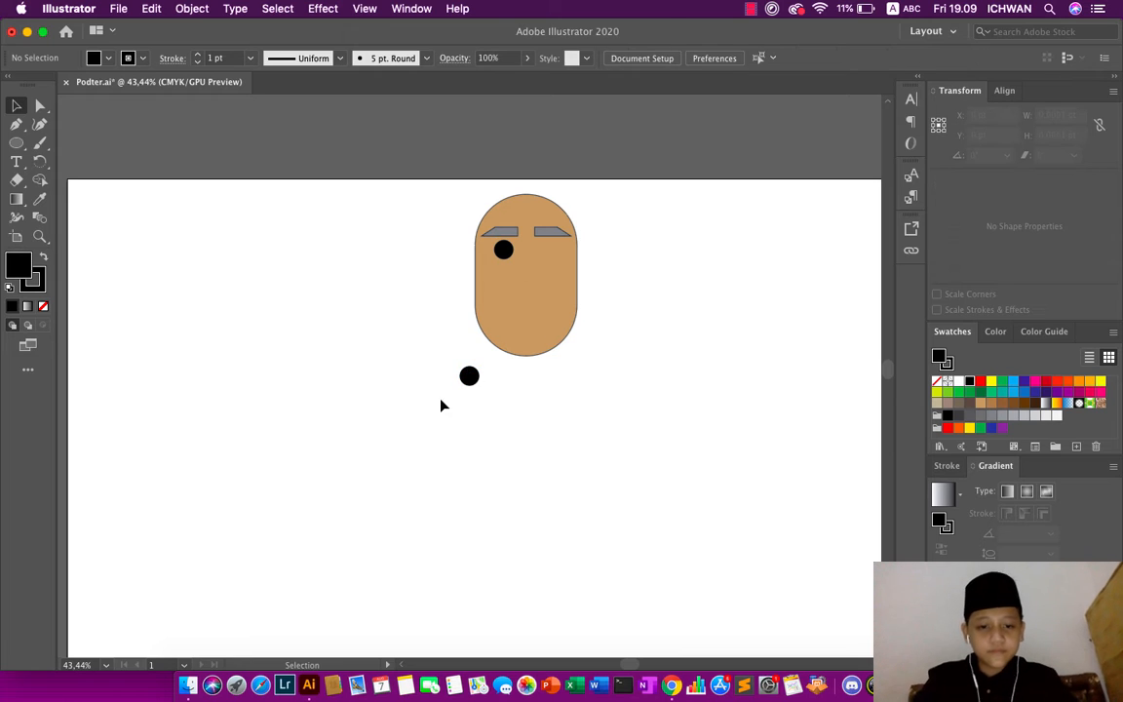
drag(469, 378, 543, 251)
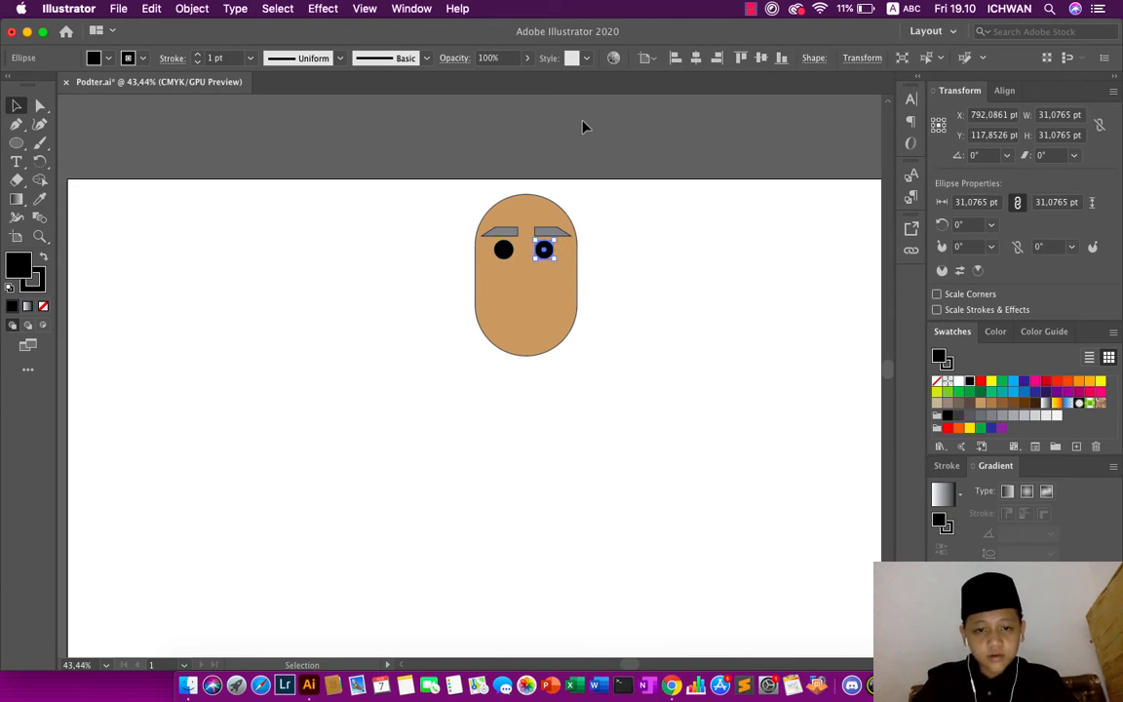
click(583, 127)
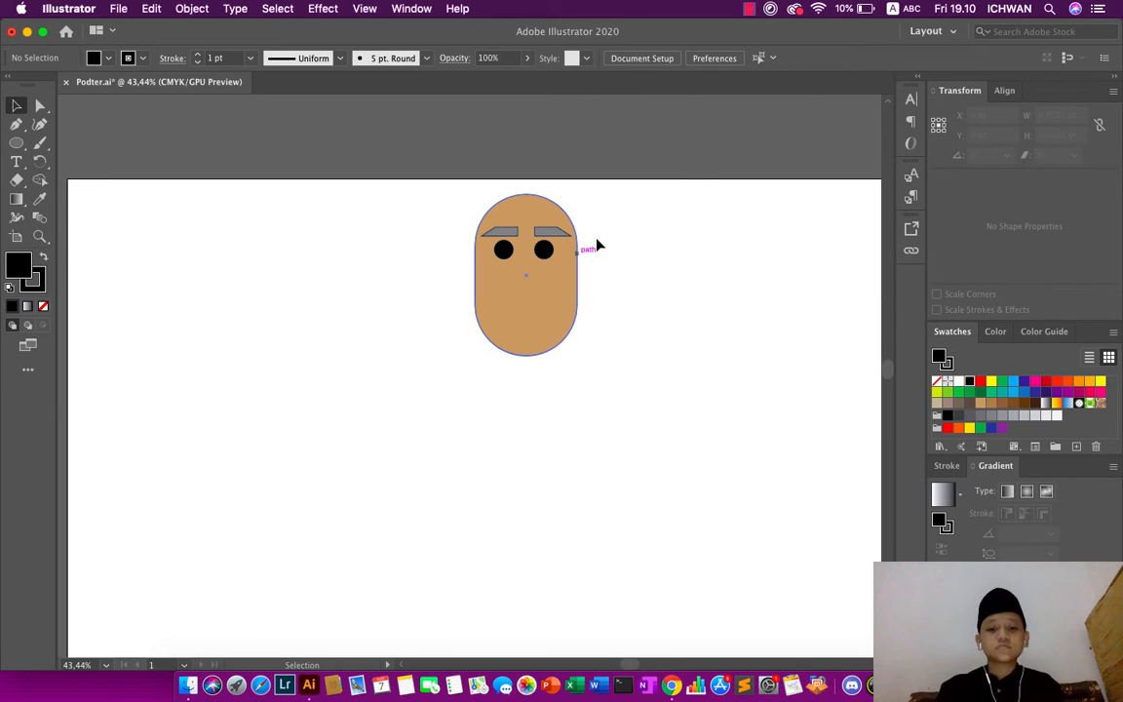
- Undo the copy's move, the pasted copy and the original black circle, leaving only the tan shape with its gray slanted shapes
click(16, 142)
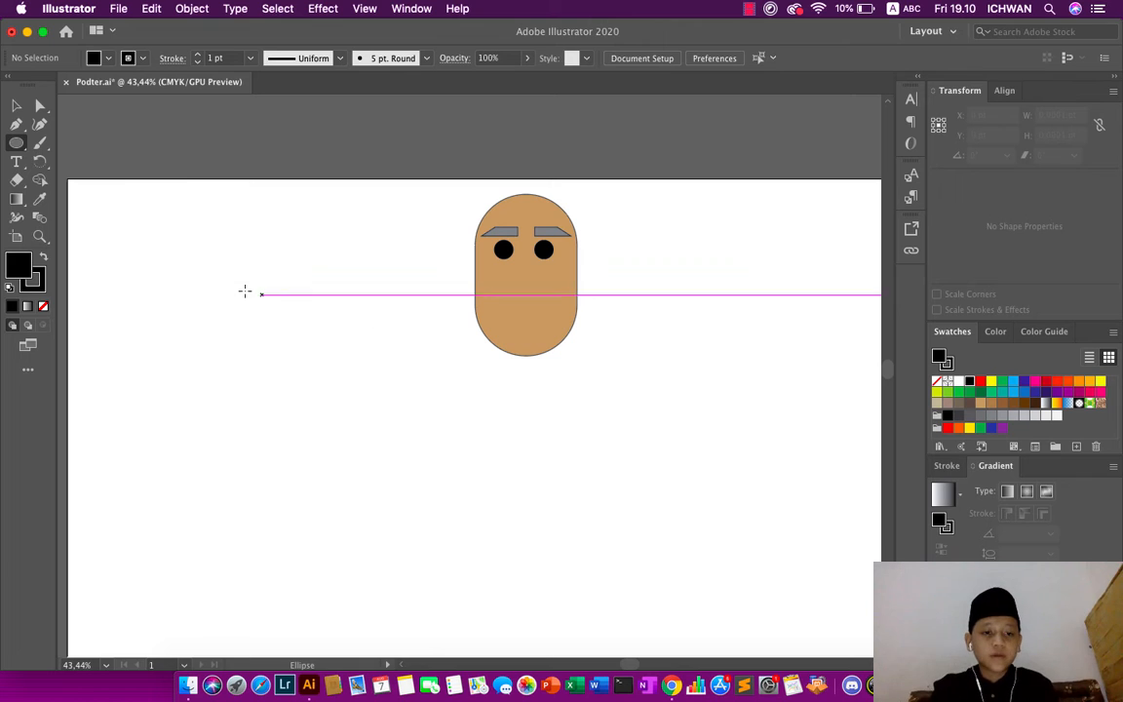
right_click(180, 278)
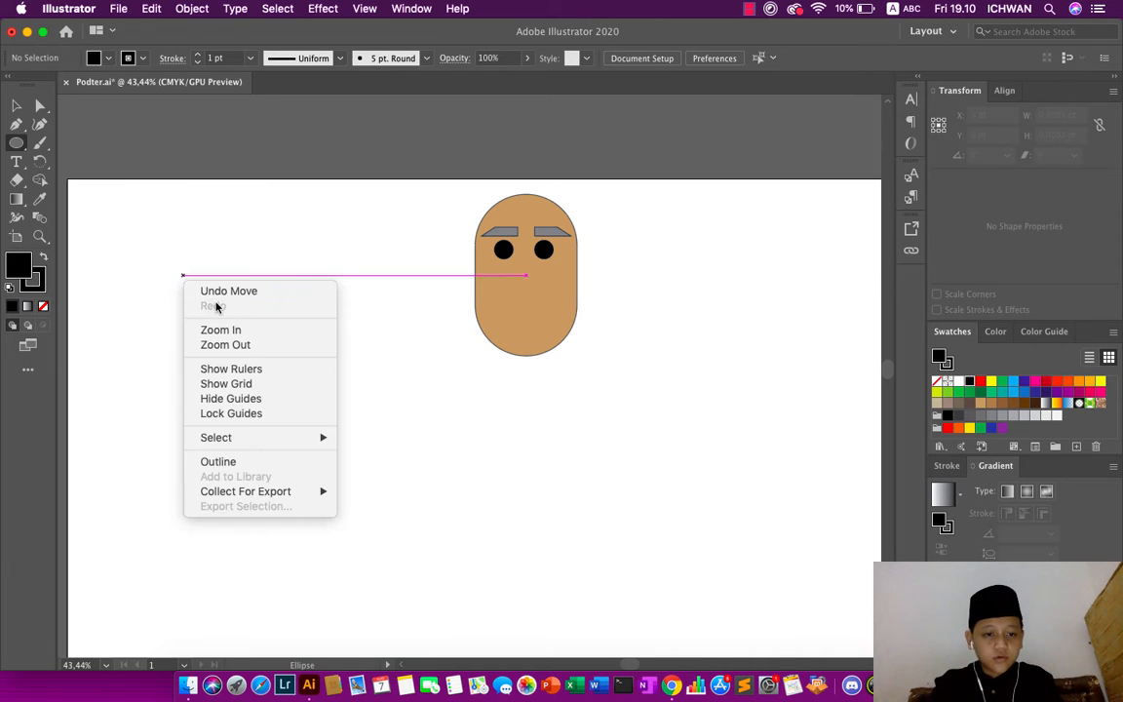
click(219, 291)
right_click(177, 290)
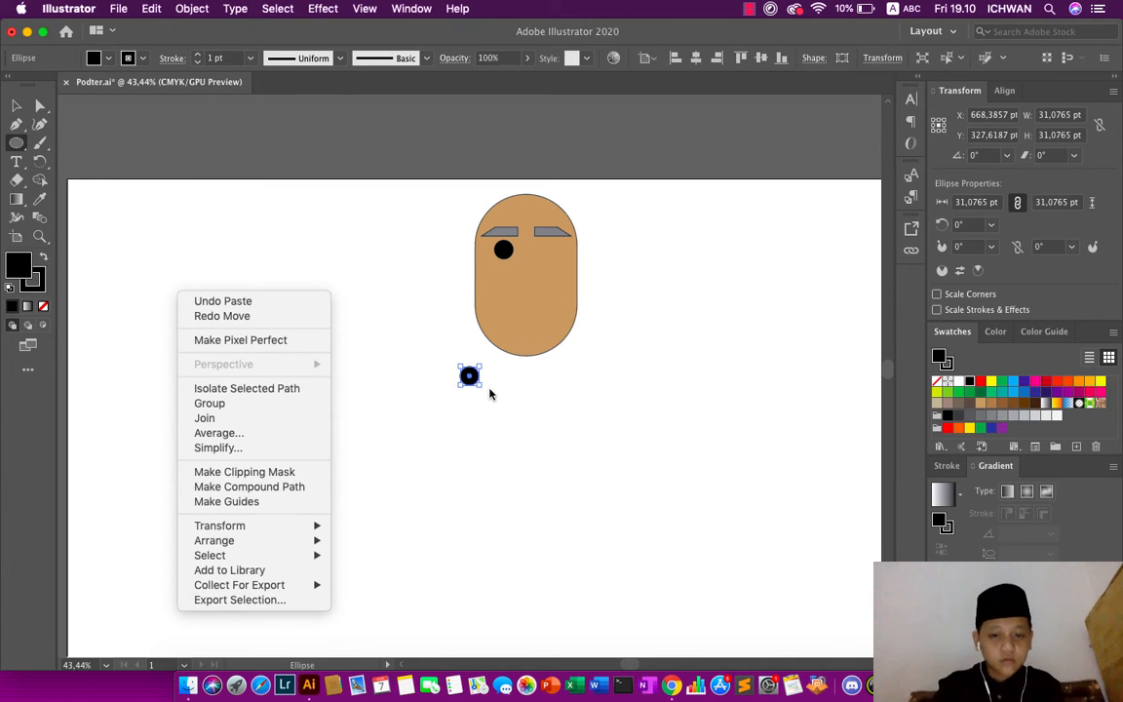
key(Down)
click(410, 367)
click(410, 366)
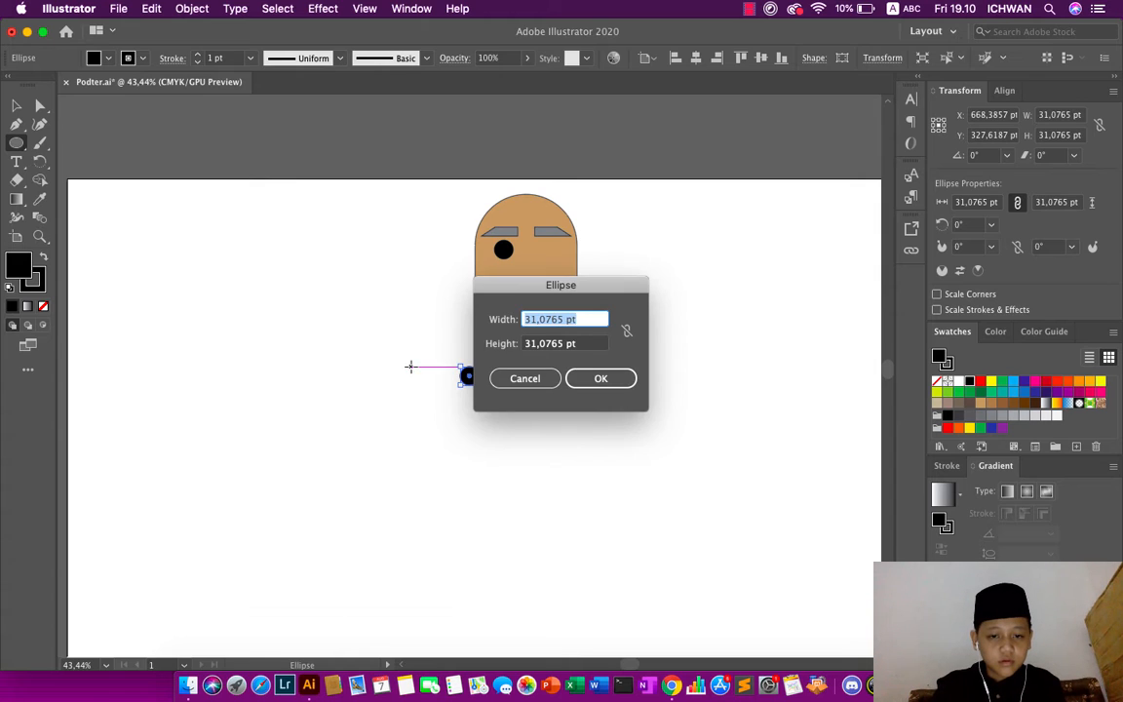
click(535, 378)
key(super+z)
key(super+z)
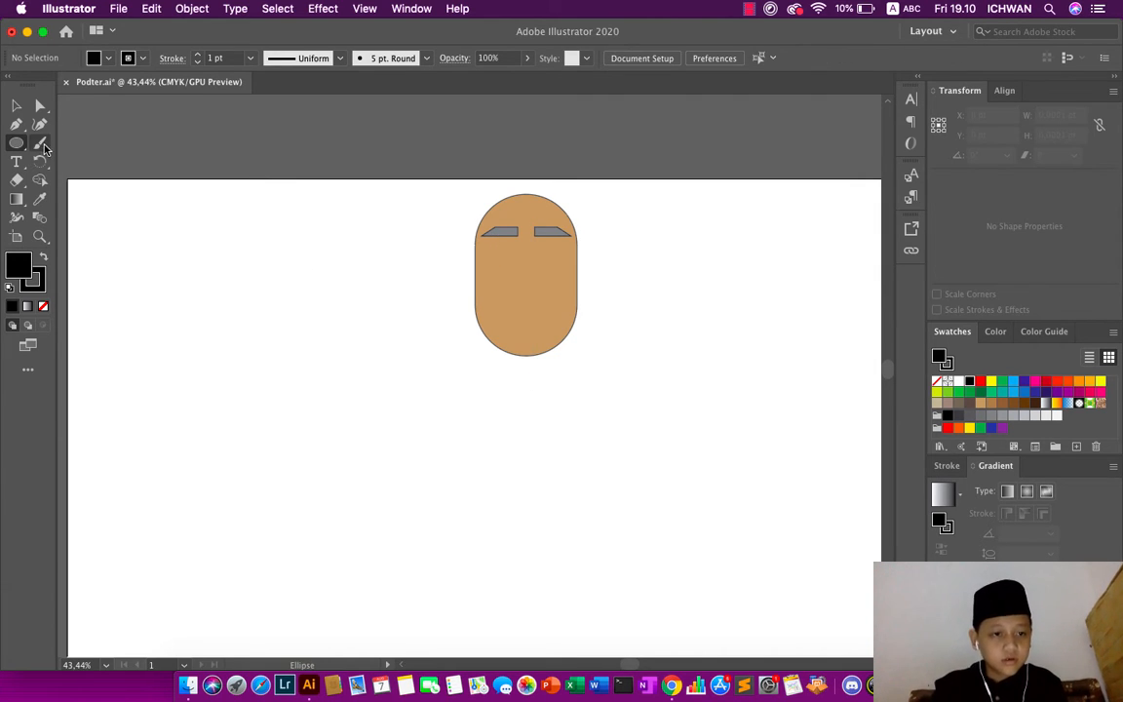
- Draw a black circle about 27 pt in diameter below the left eyebrow and place a copy level with it below the right eyebrow
drag(494, 248, 511, 261)
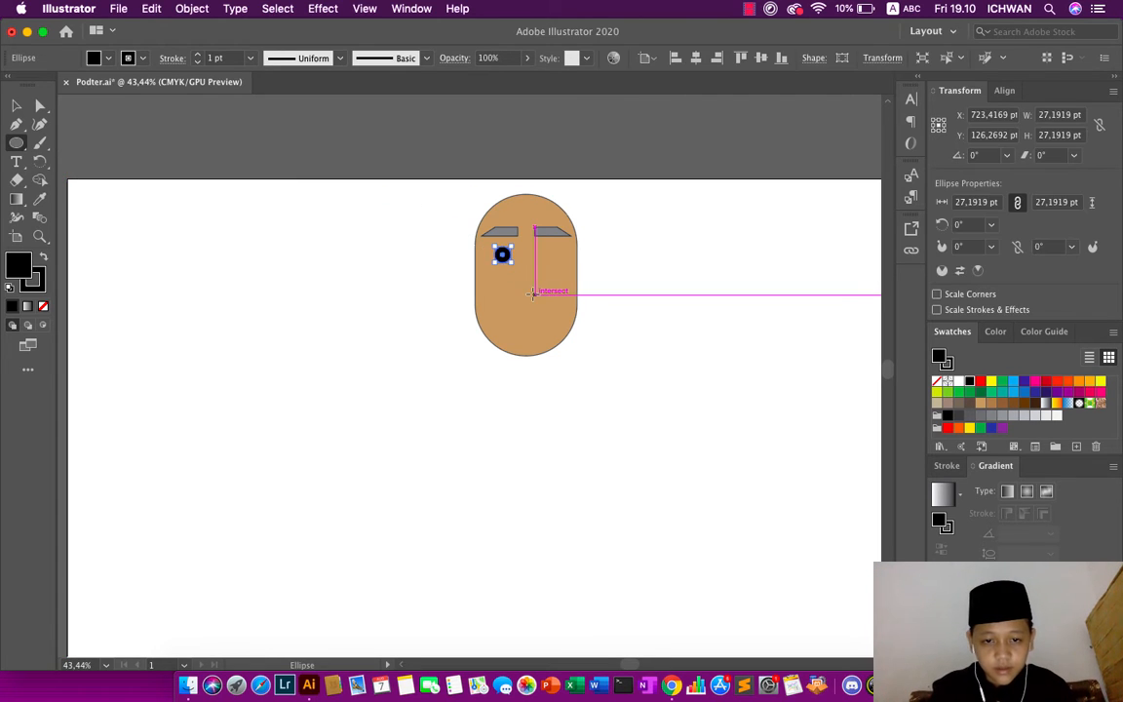
key(super+v)
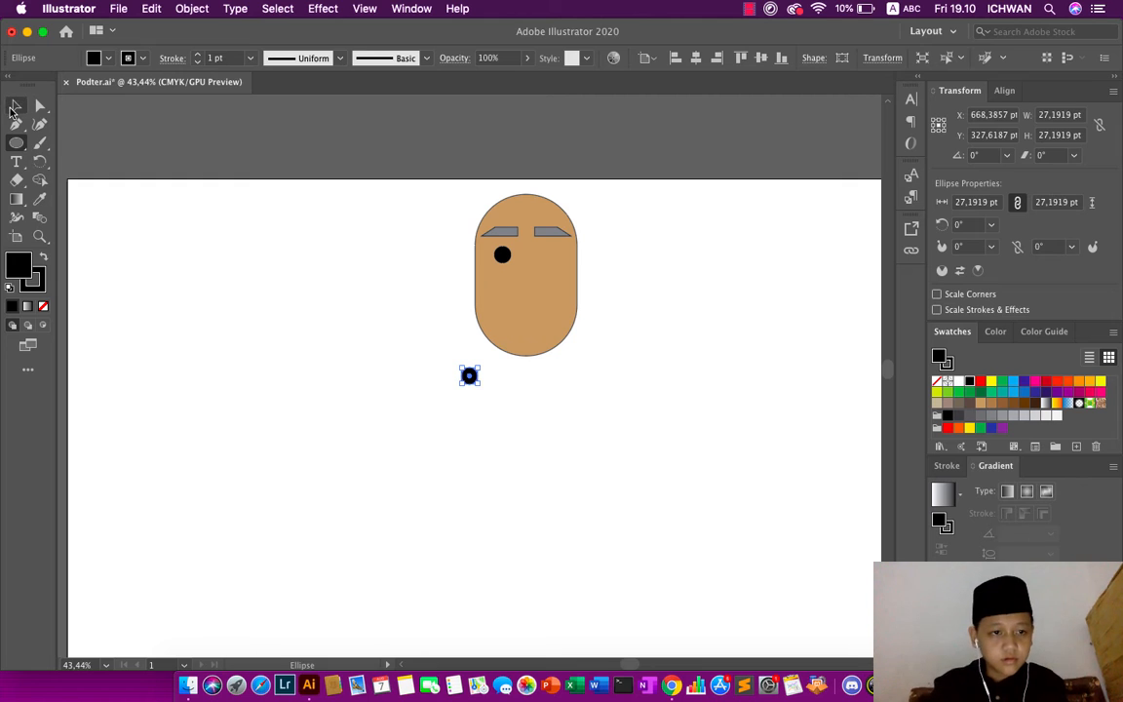
click(15, 105)
click(198, 222)
drag(470, 377, 547, 257)
click(531, 140)
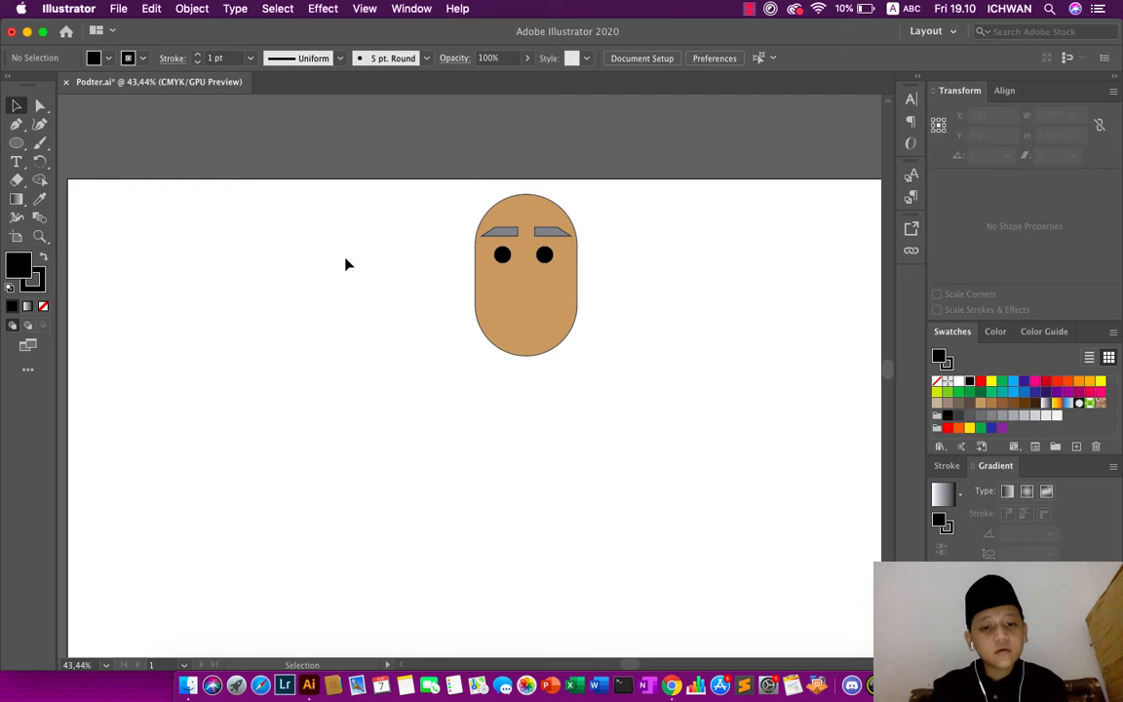
- Draw a black circle about 81 pt in diameter on the empty artboard to the left of the face
click(16, 143)
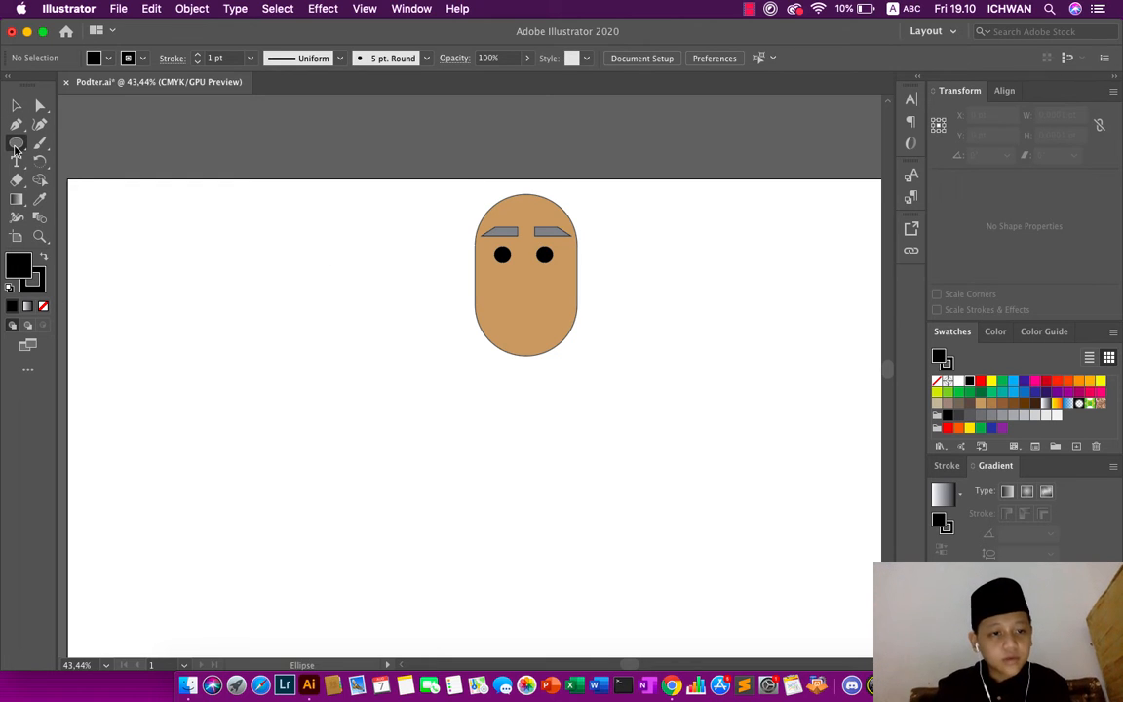
right_click(166, 237)
click(157, 237)
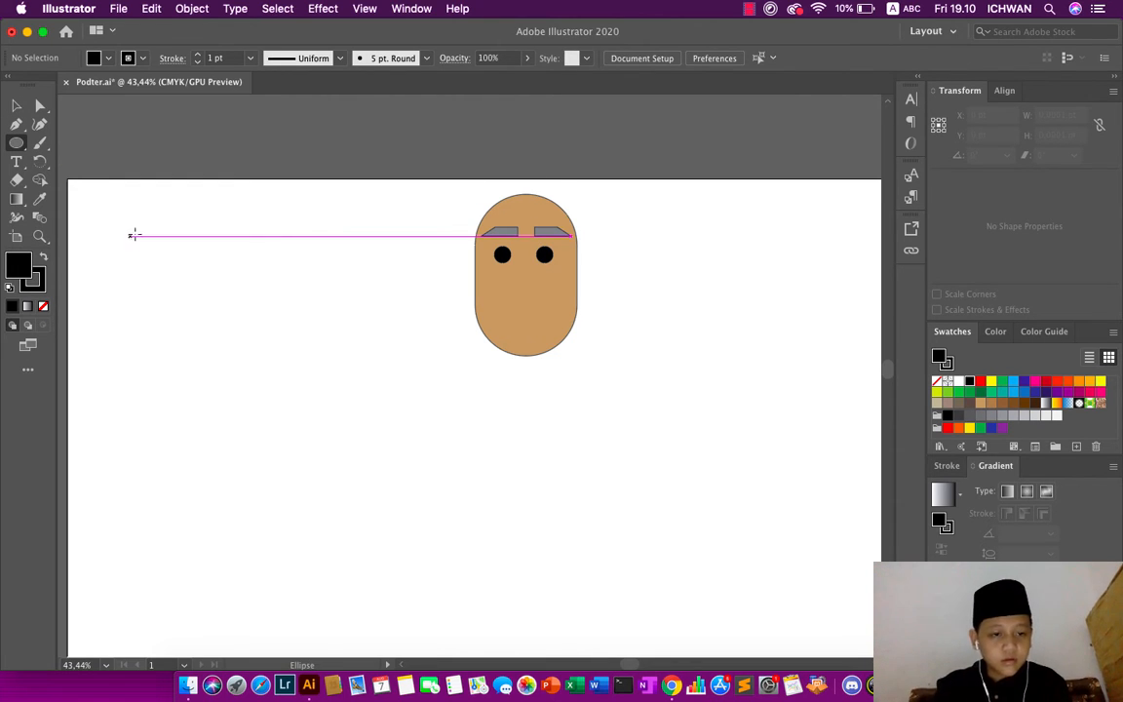
drag(176, 228, 231, 276)
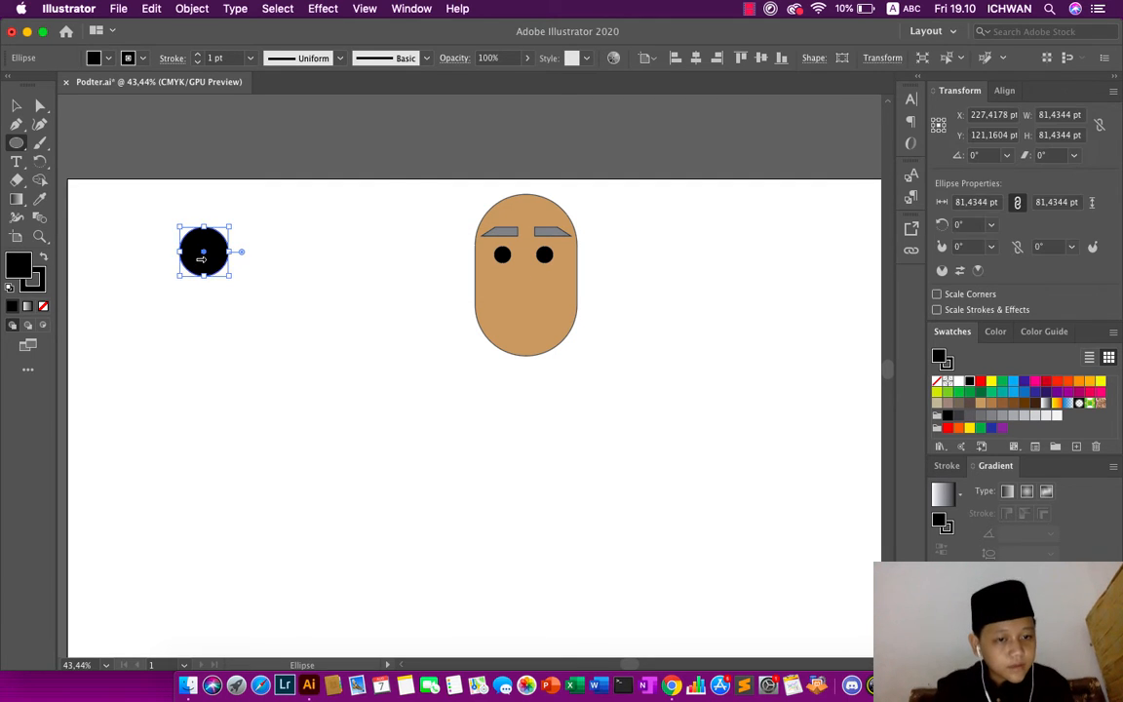
click(15, 146)
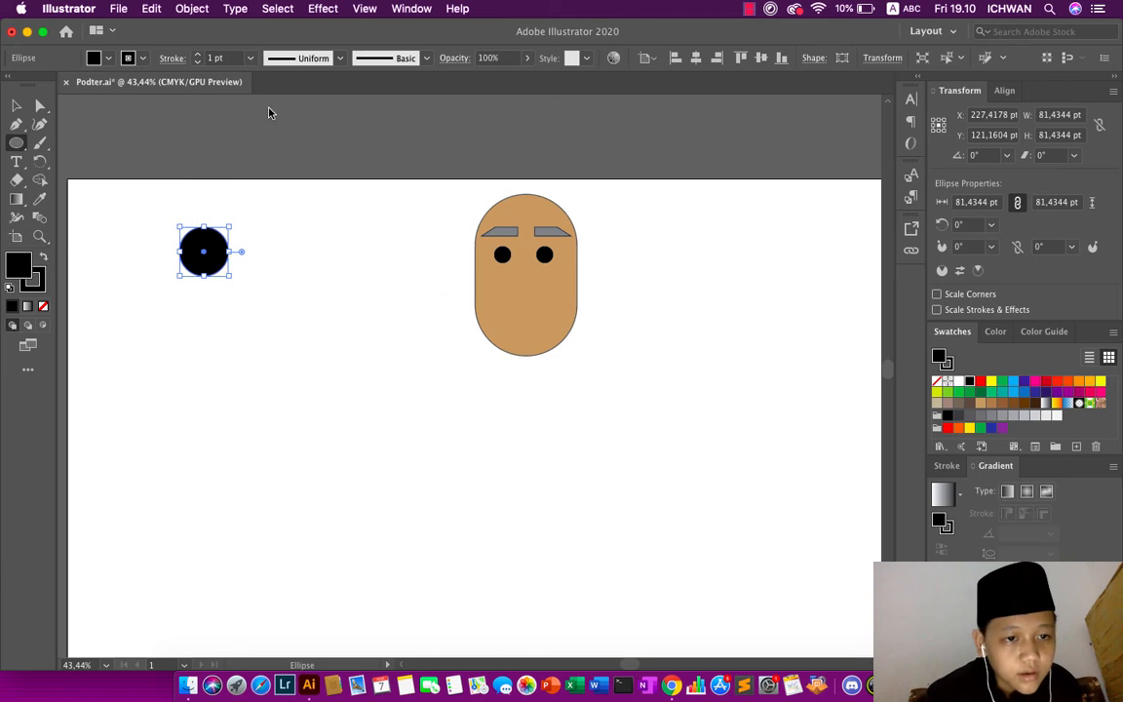
click(241, 96)
click(501, 376)
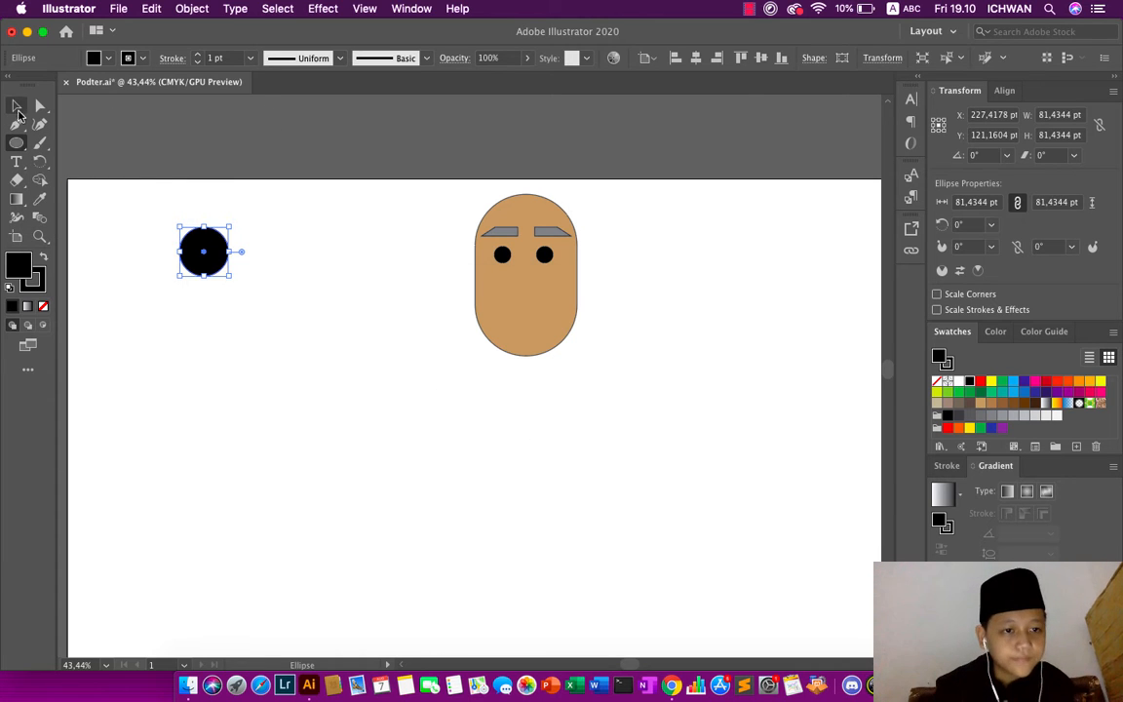
- Delete the large circle's bottom anchor point to turn it into a half circle
click(40, 105)
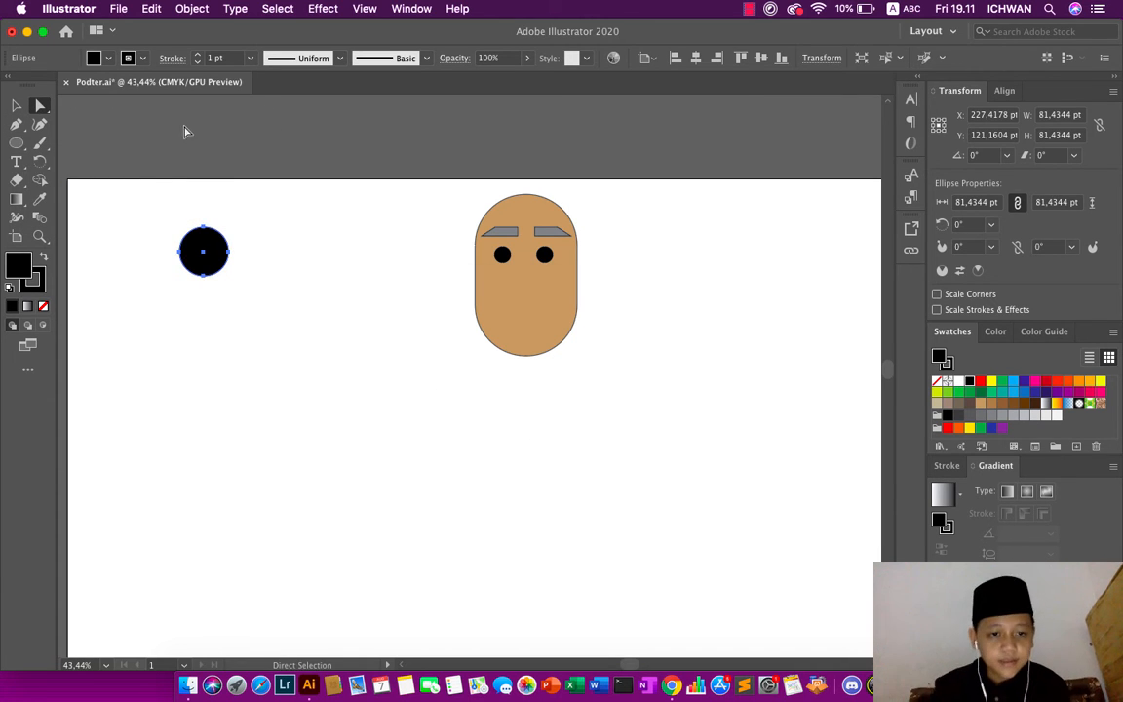
click(203, 276)
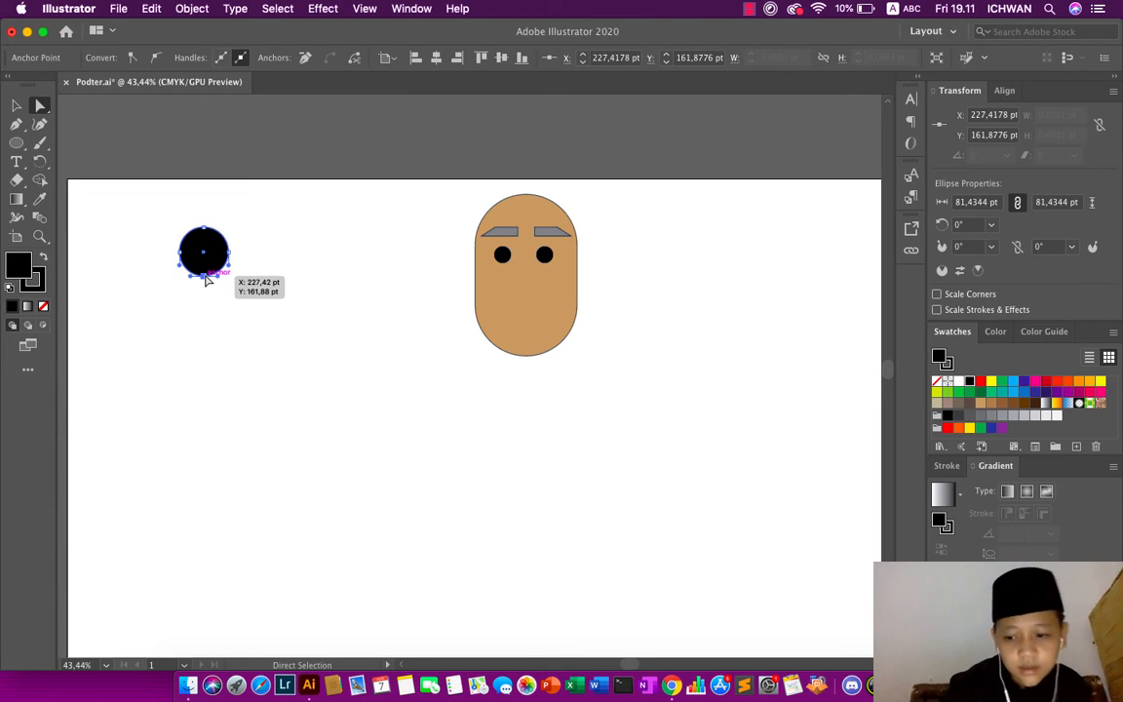
key(Delete)
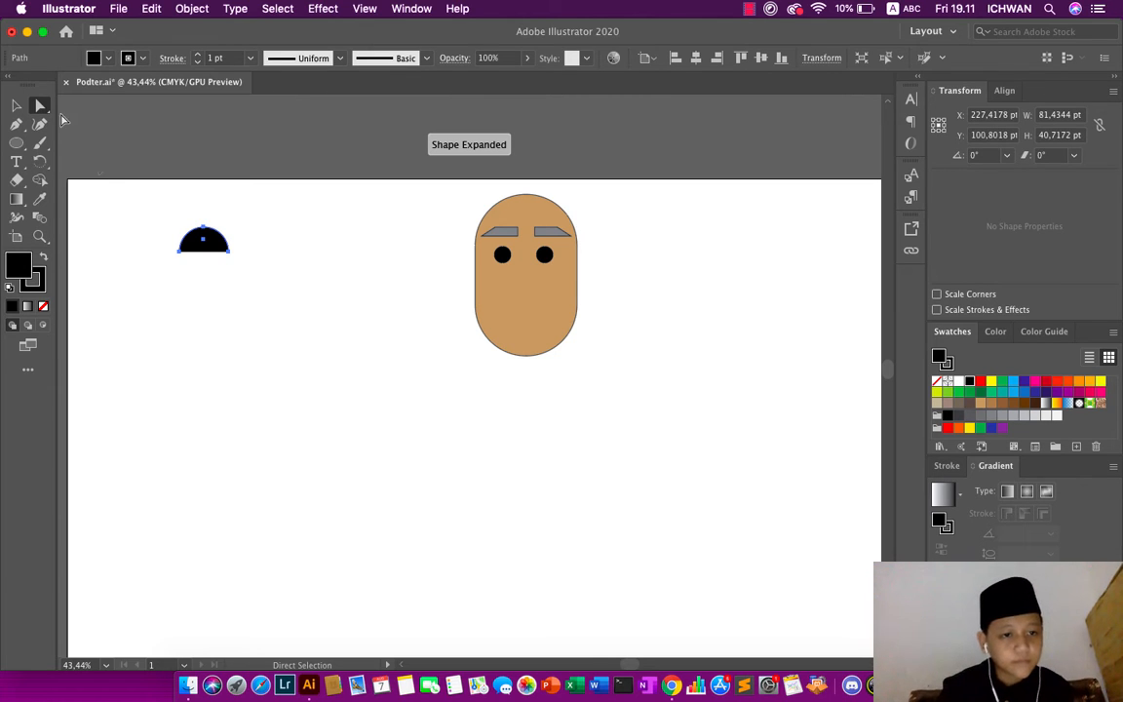
- Stretch the half circle downward to about 68 pt high, keeping its width
click(16, 105)
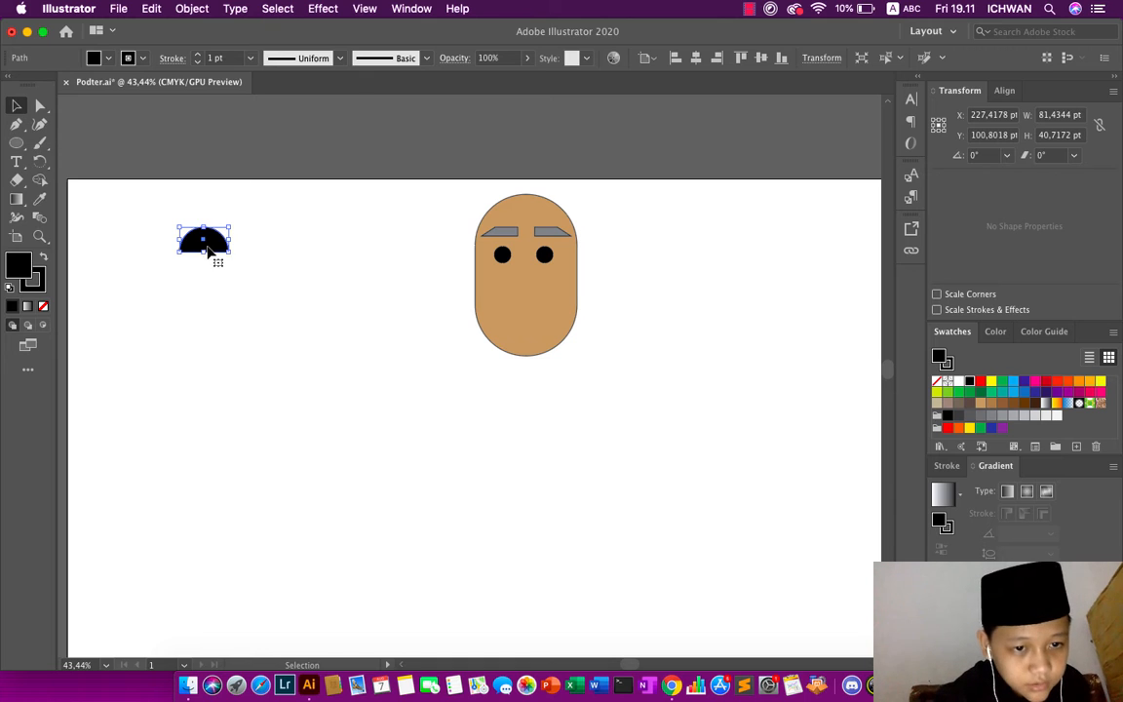
drag(205, 251, 210, 275)
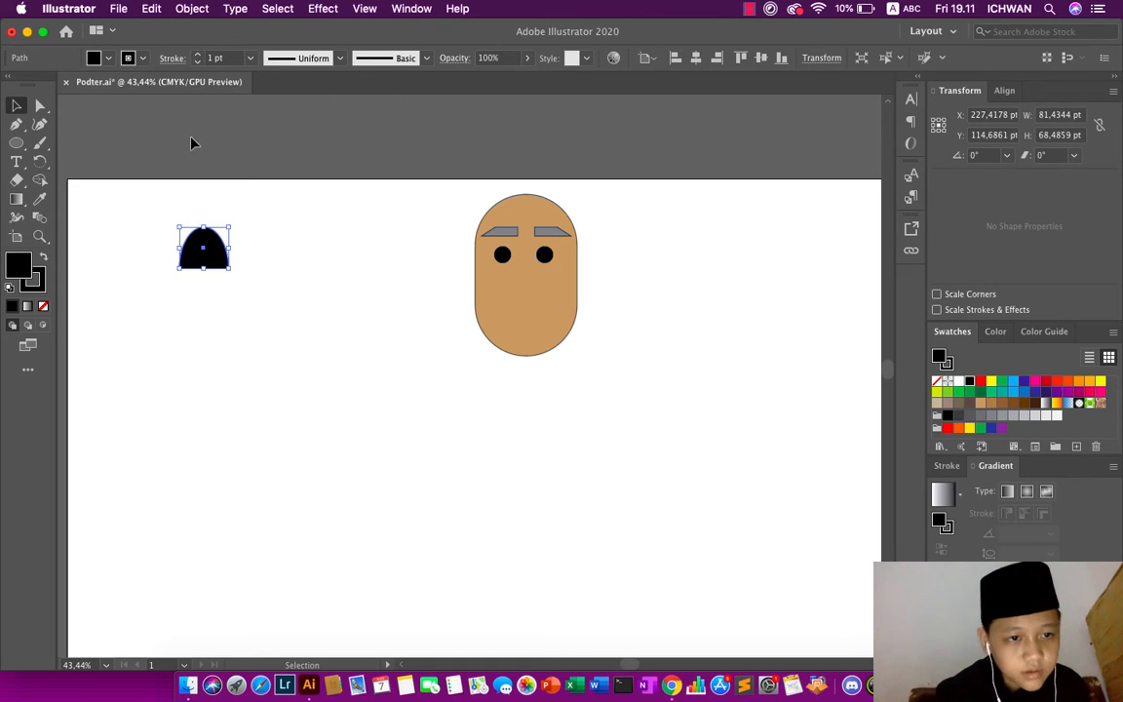
click(16, 105)
- Fill the black dome shape with the eyebrow's gray using the Eyedropper, and deselect it
click(39, 197)
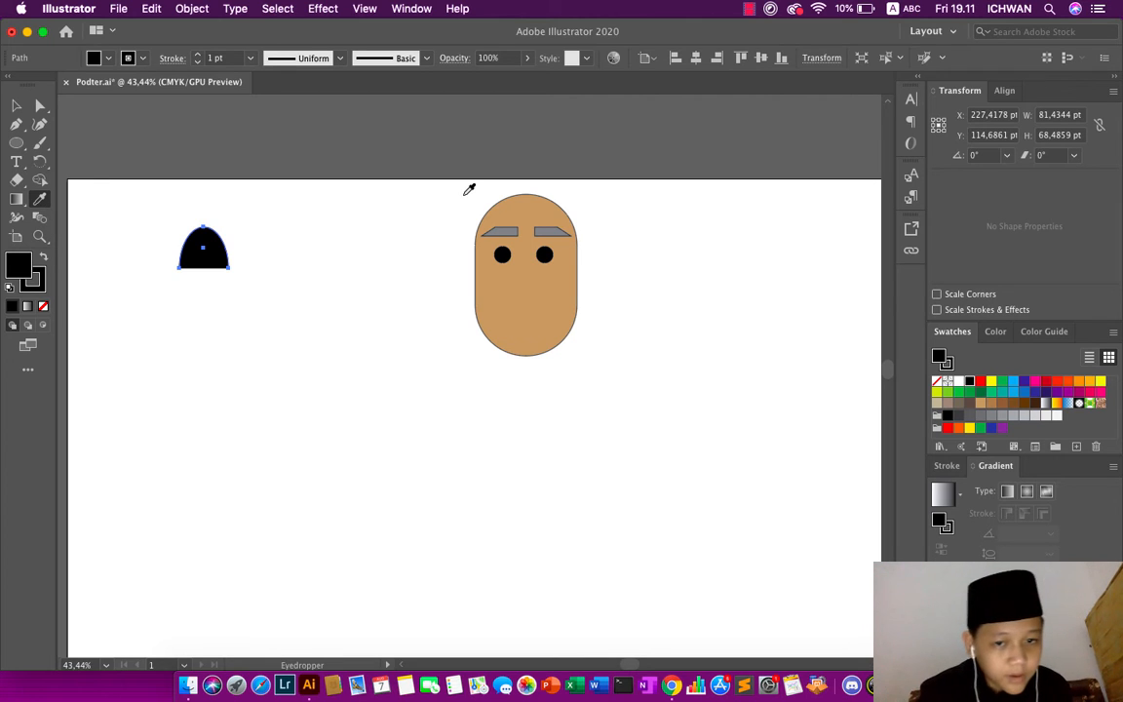
click(508, 226)
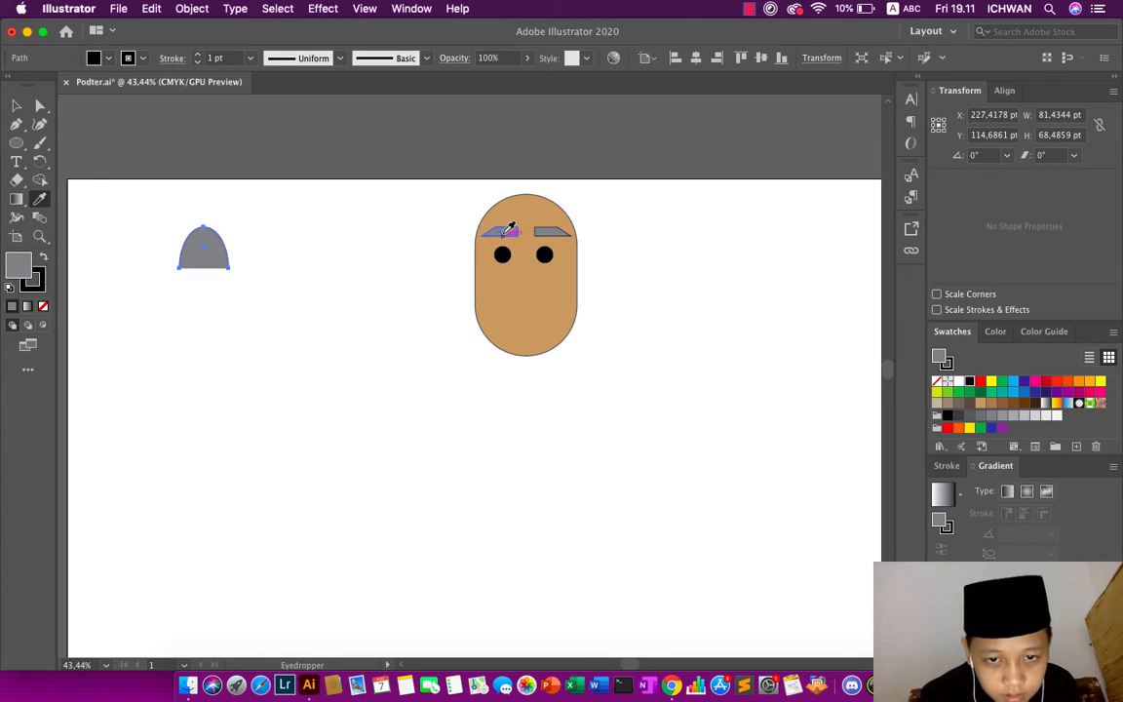
key(v)
click(125, 110)
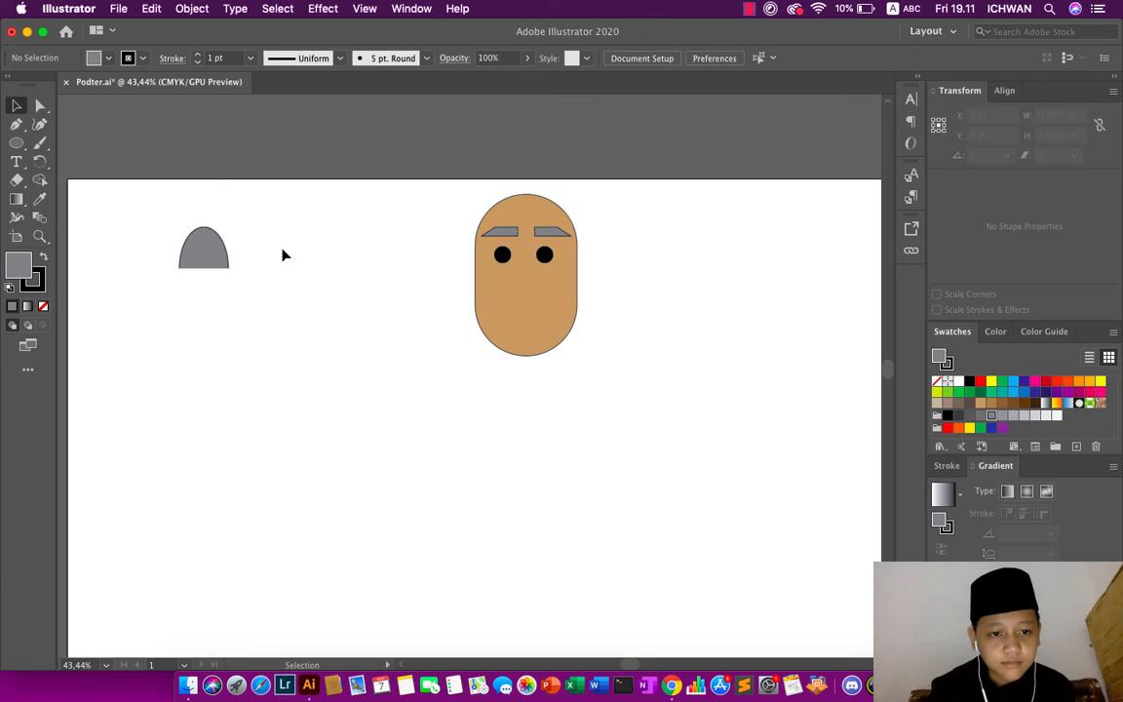
- Move the gray dome shape onto the face, centered horizontally below the two black eyes, and deselect it
drag(208, 251, 527, 289)
click(514, 134)
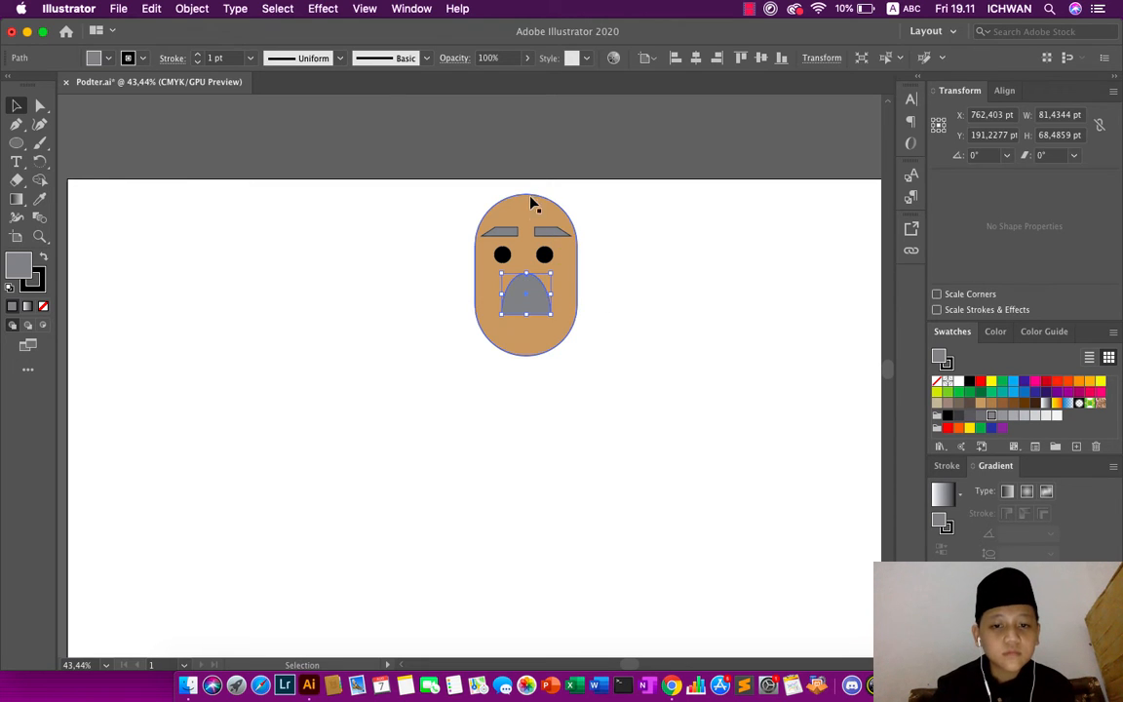
click(531, 150)
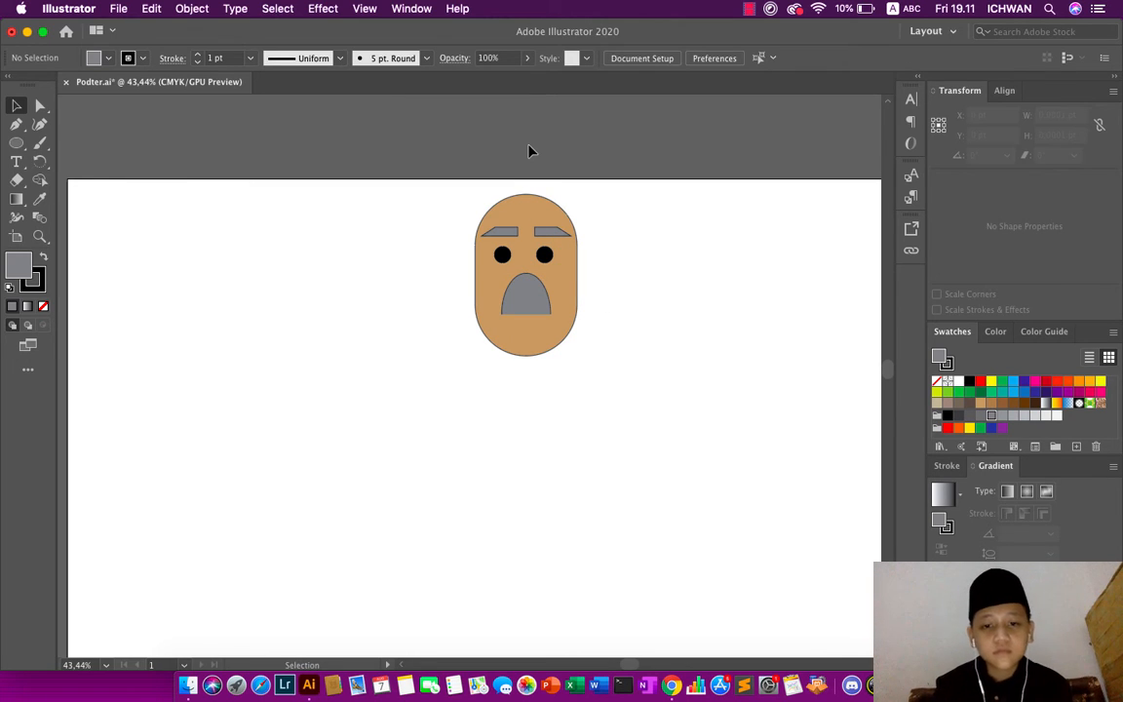
click(534, 306)
click(44, 103)
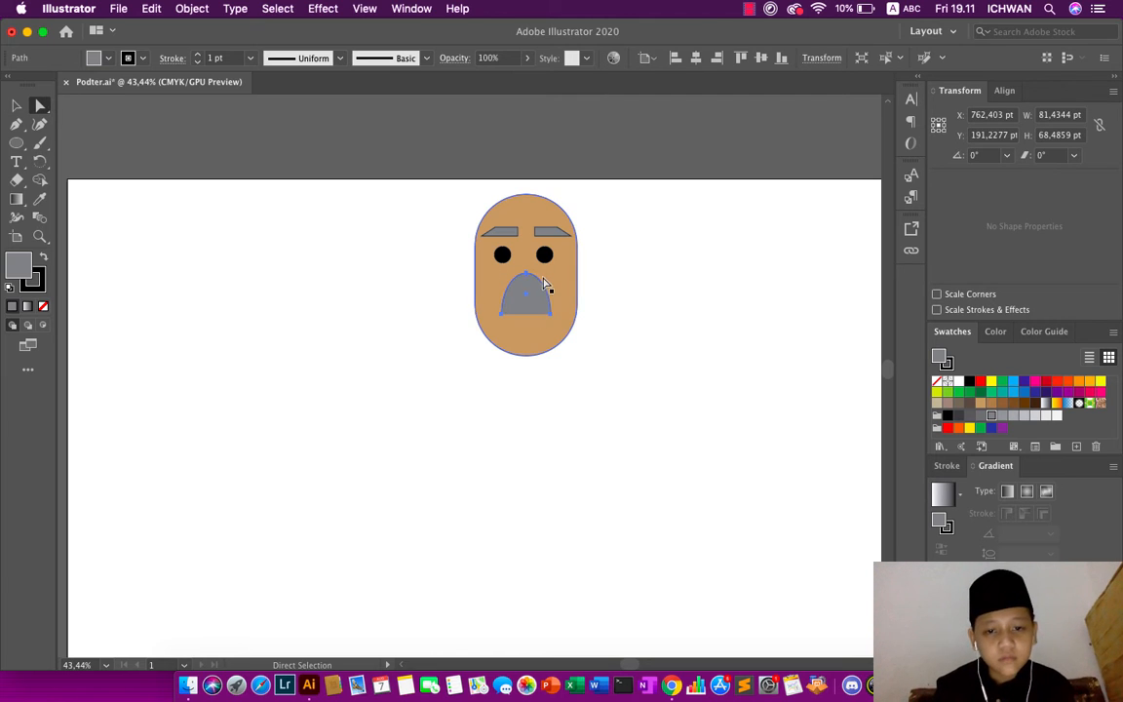
drag(555, 322, 500, 319)
click(592, 131)
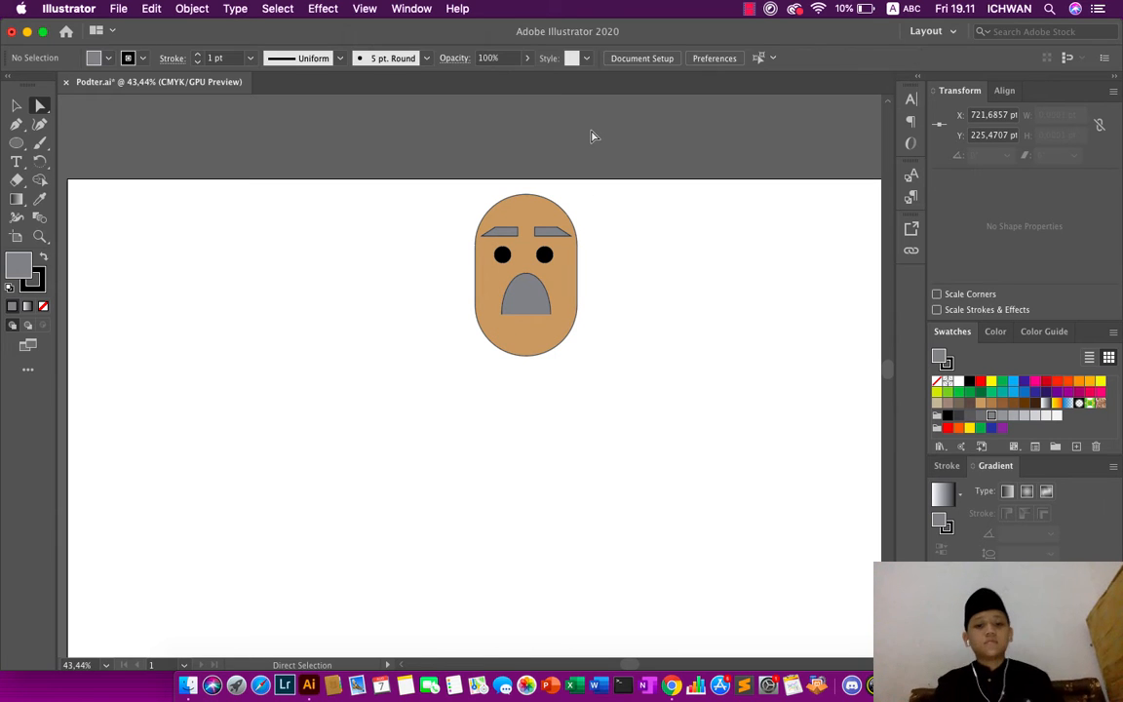
scroll(419, 195, up, 3)
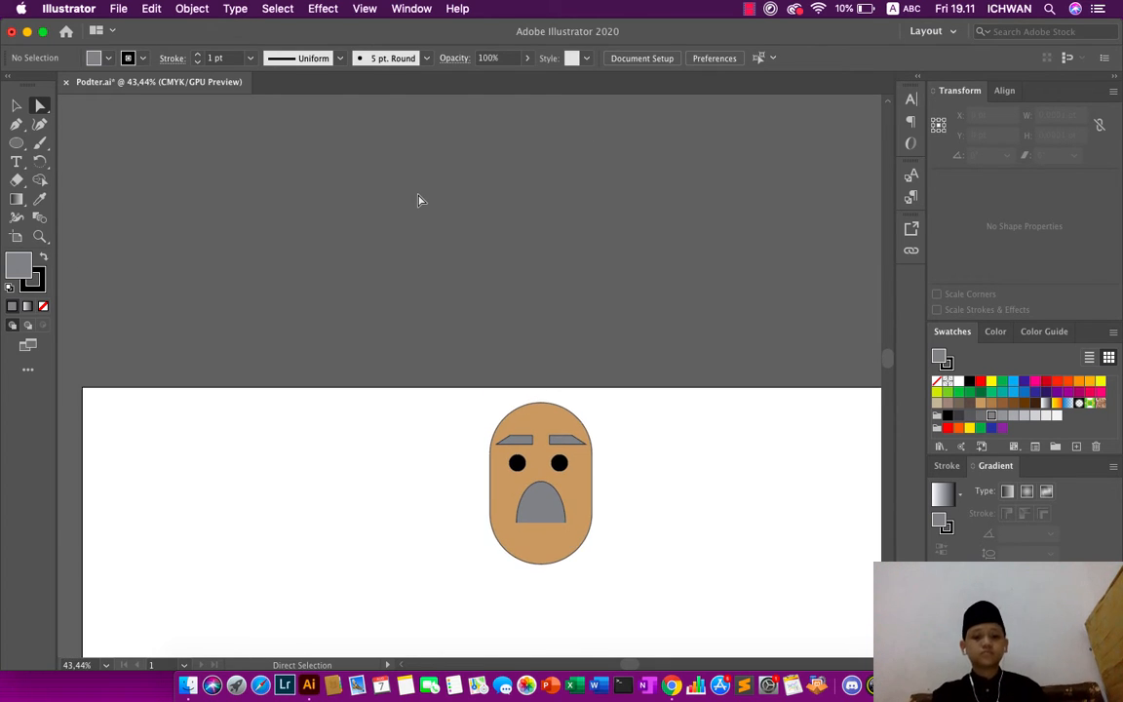
- Draw a small gray rectangle about 40 by 31 pt on the blank artboard area left of the face
scroll(419, 195, down, 2)
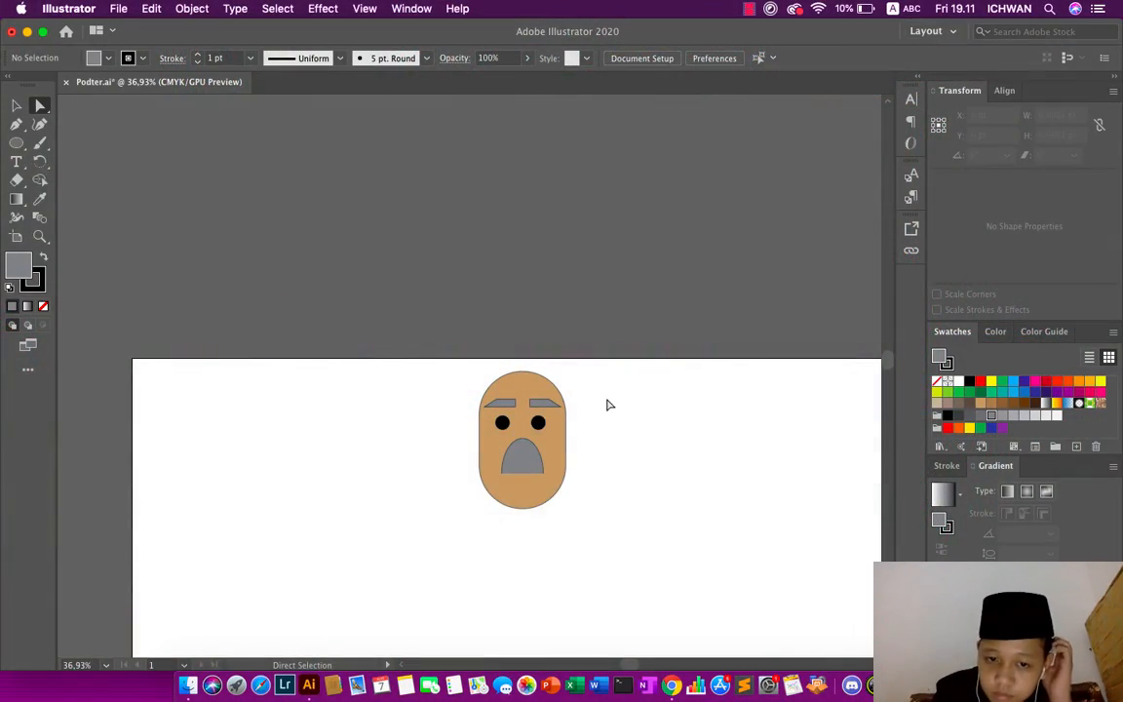
drag(534, 453, 521, 458)
click(333, 264)
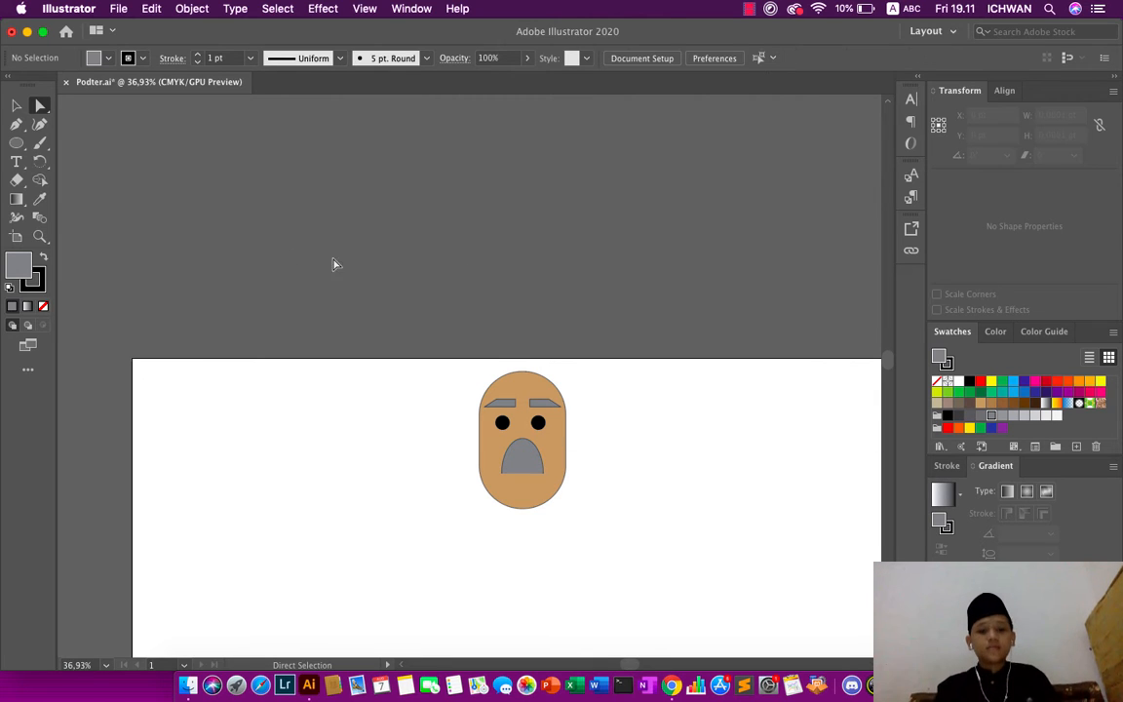
click(12, 142)
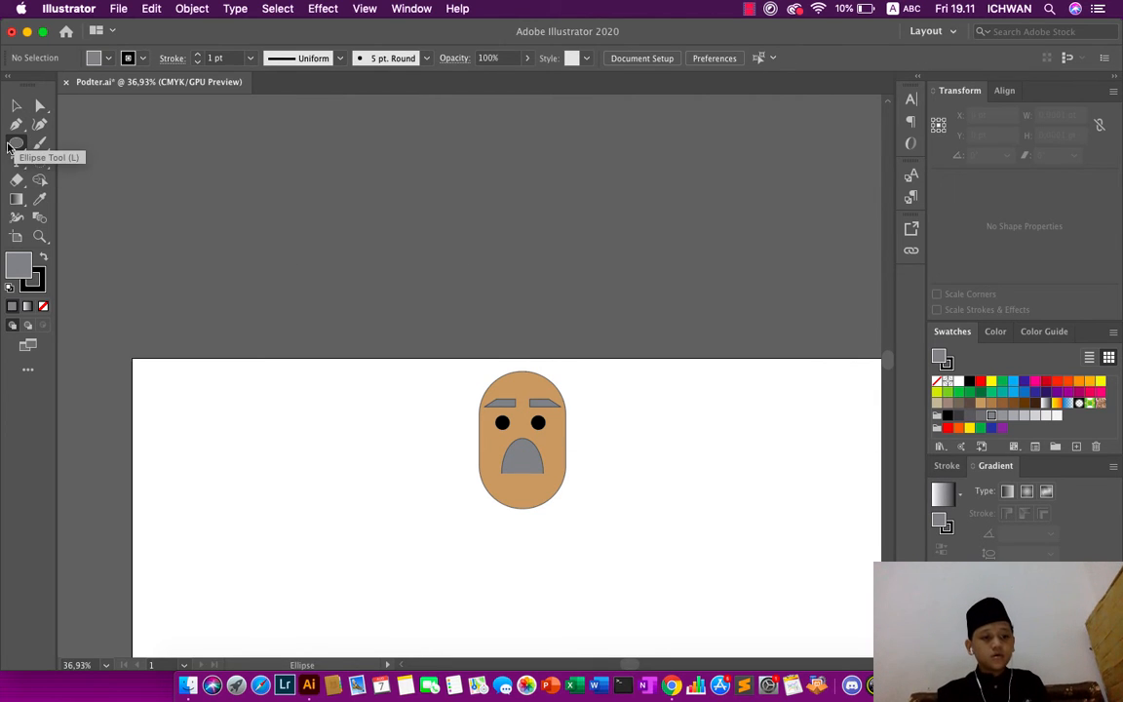
click(9, 147)
click(97, 144)
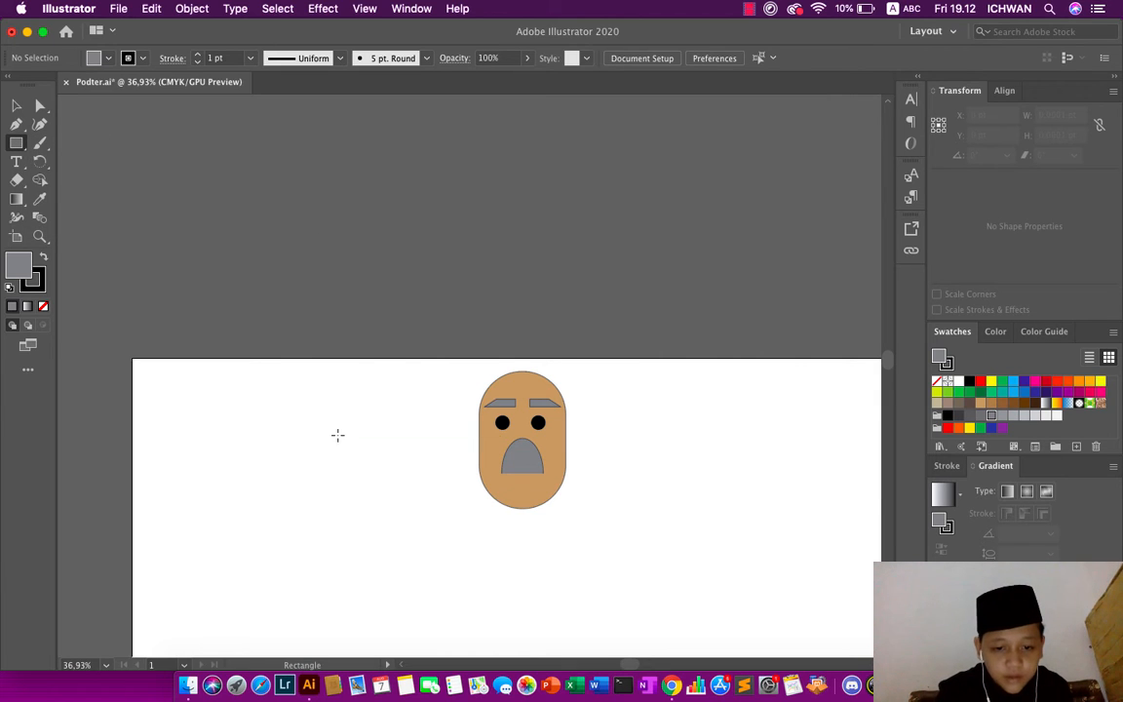
drag(312, 429, 332, 445)
- Round all four corners of the small gray rectangle to the maximum radius, about 15.4 pt
click(40, 105)
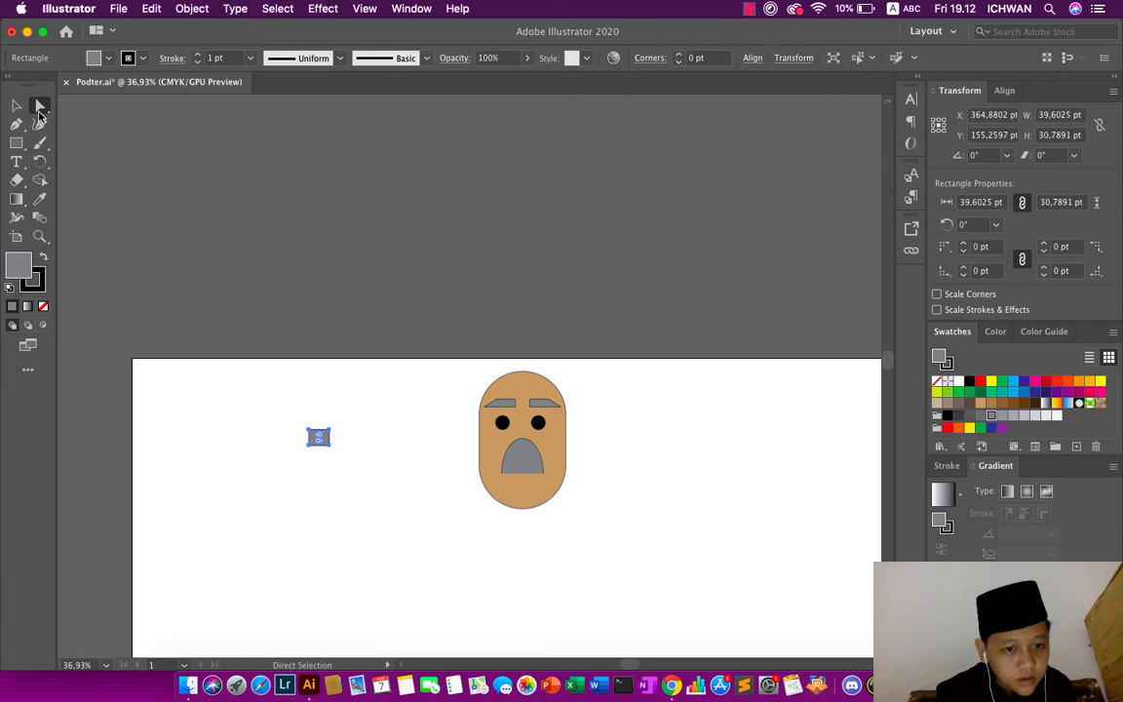
scroll(183, 136, up, 3)
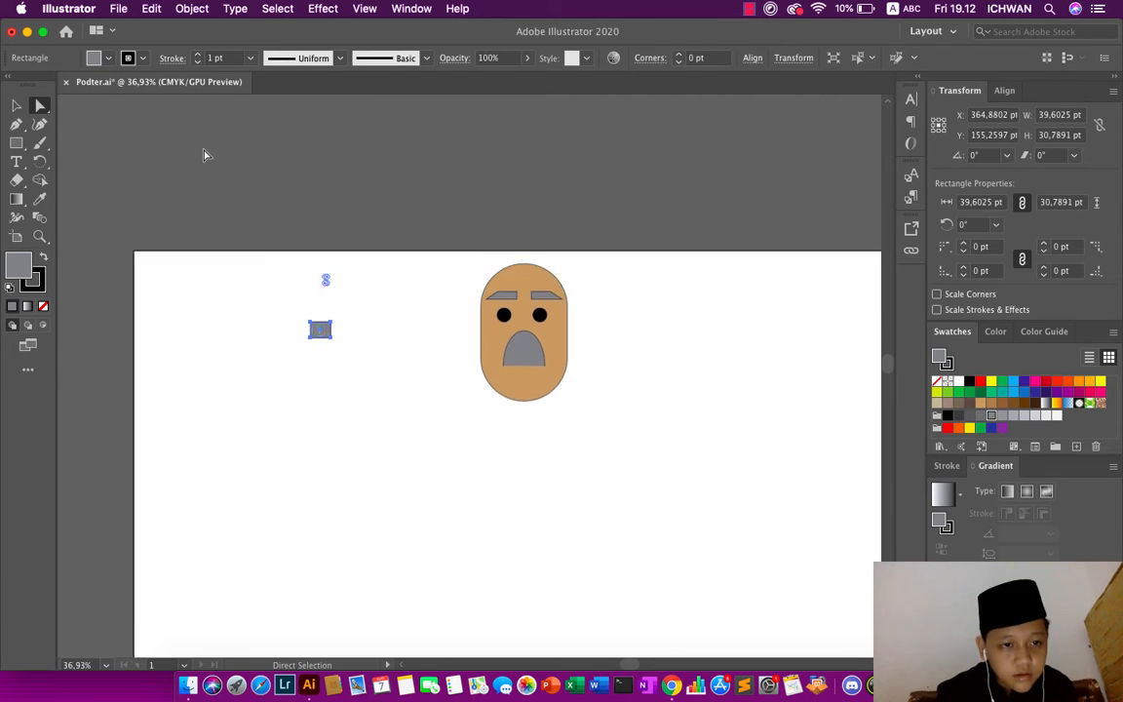
scroll(377, 183, up, 5)
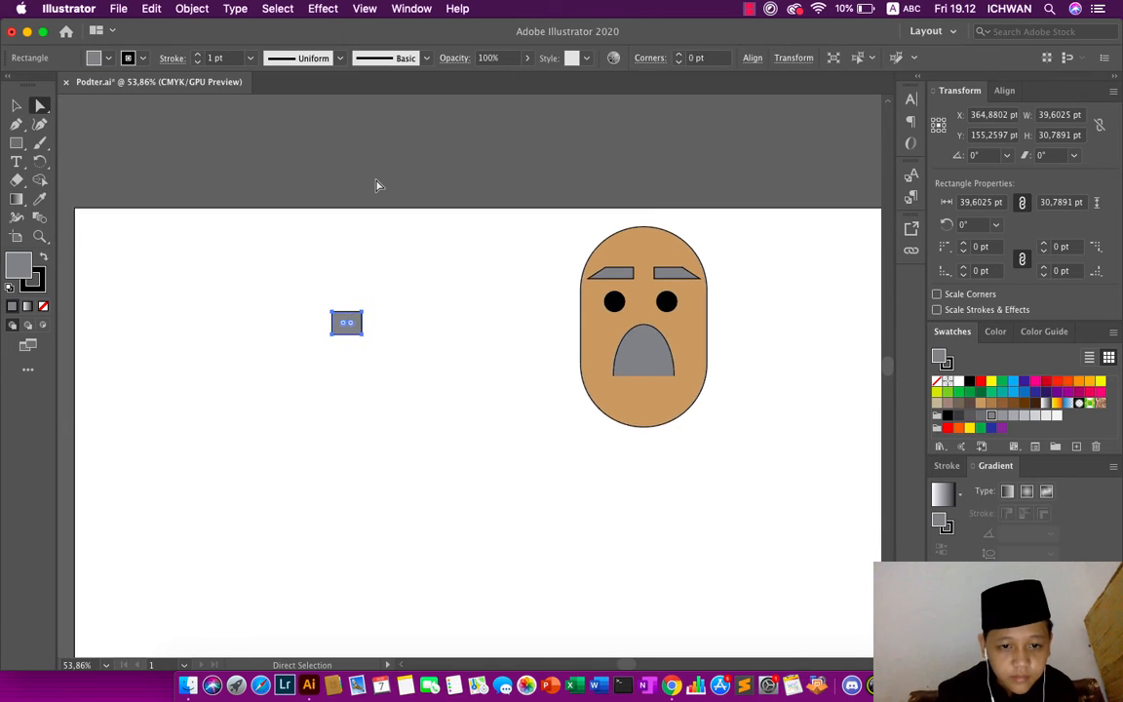
scroll(376, 185, down, 5)
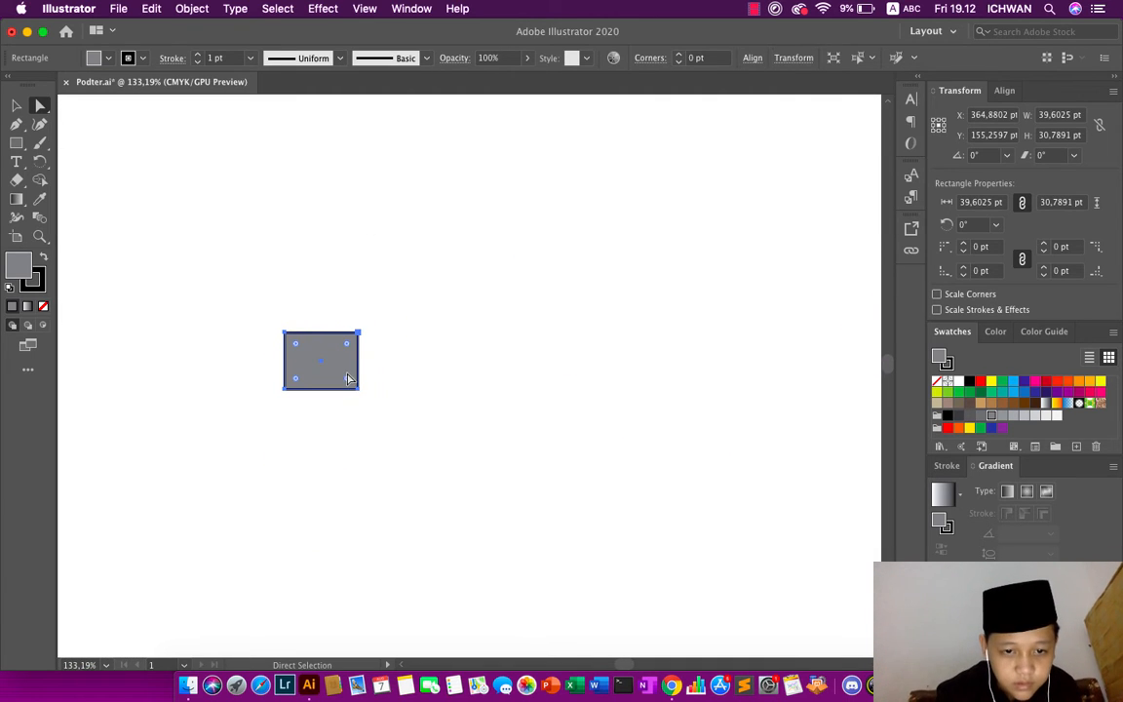
drag(347, 348, 325, 362)
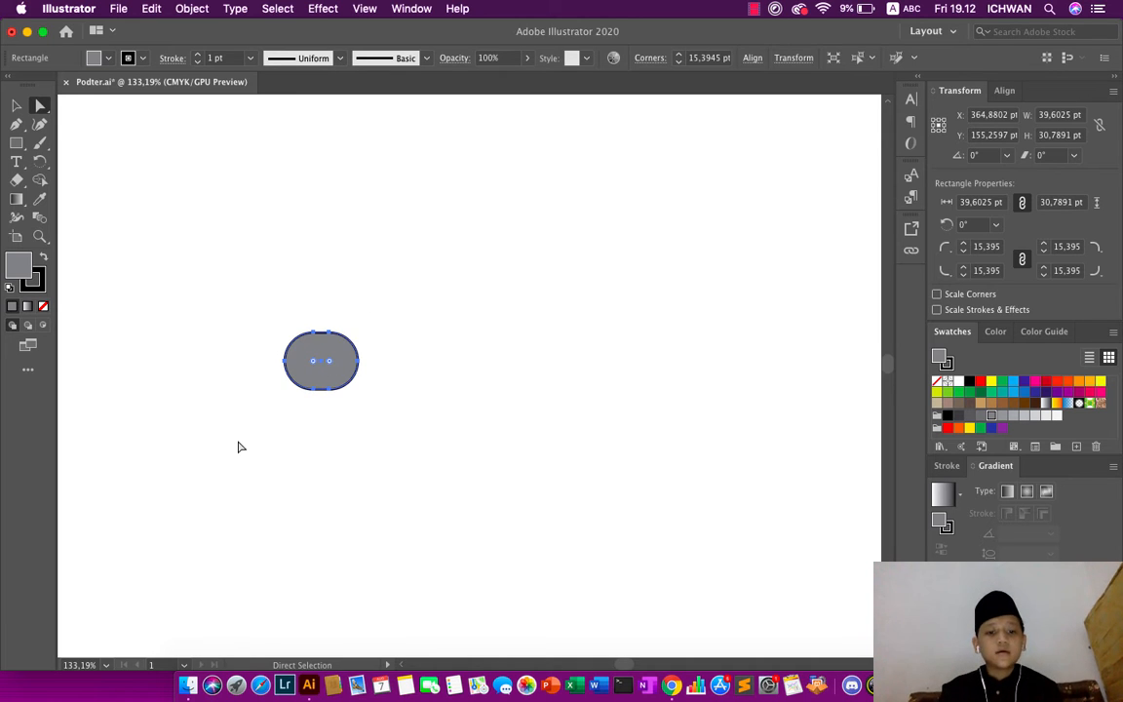
- Fill the small rounded shape with CMYK Red and deselect it
scroll(238, 446, down, 3)
scroll(247, 445, down, 1)
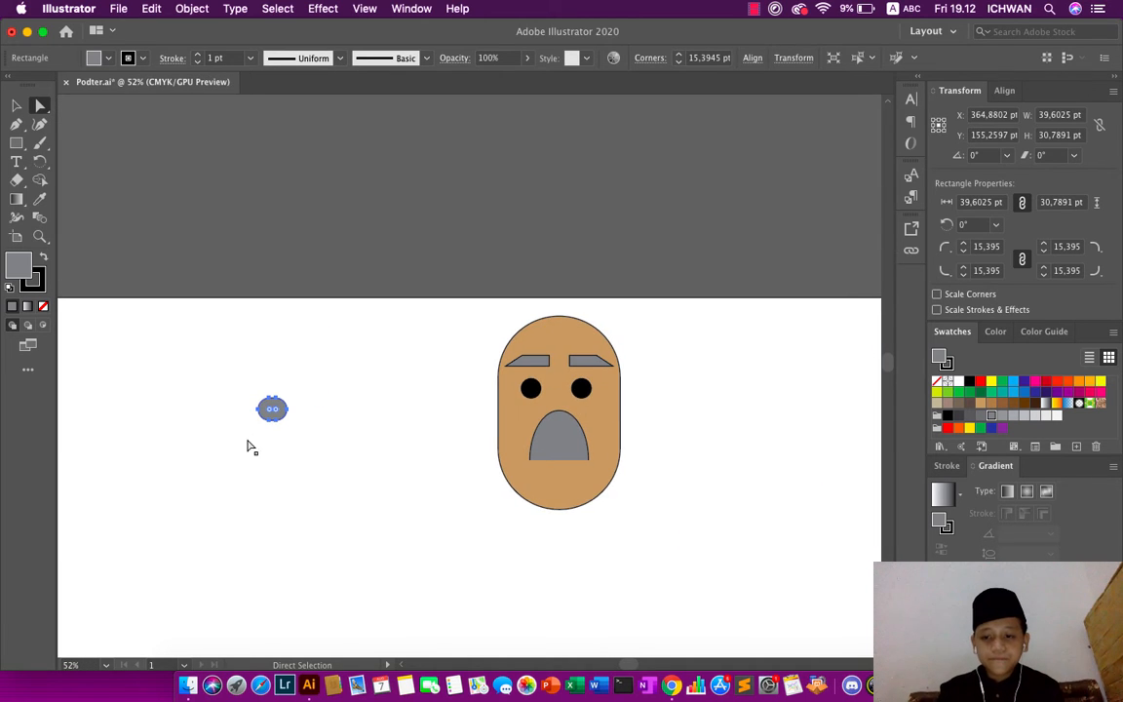
click(981, 382)
click(599, 283)
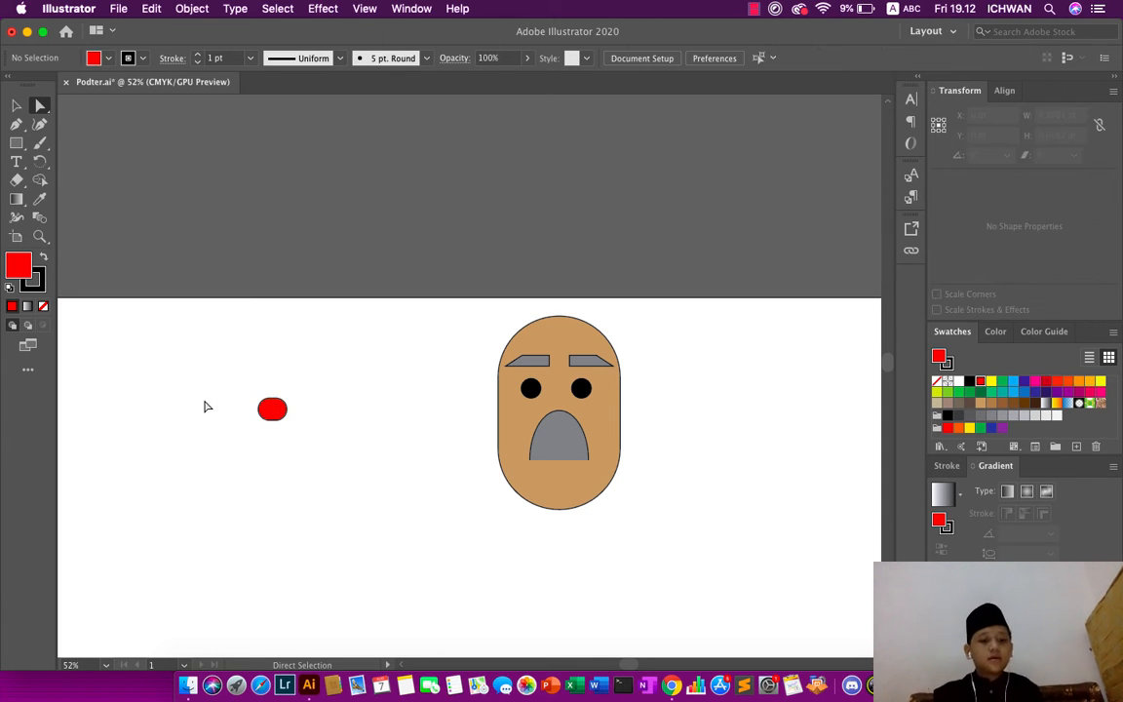
- Center the red shape as a nose just below the eyes, and lower the gray dome about 10 pt beneath it
drag(278, 408, 559, 414)
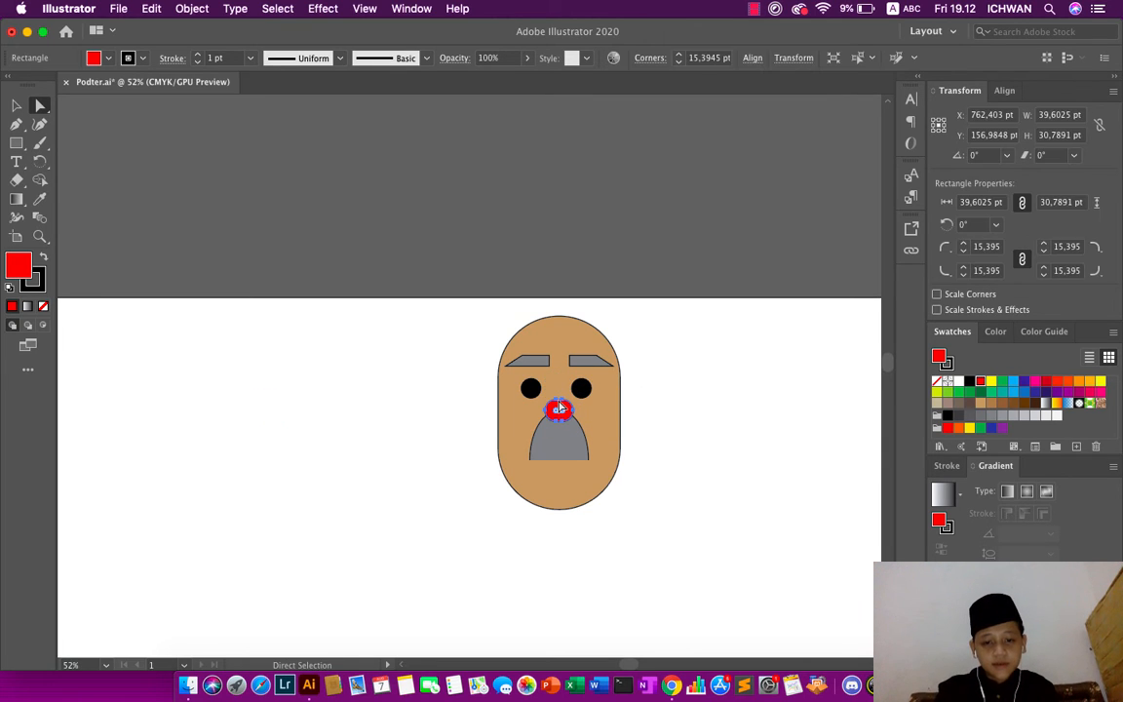
click(481, 227)
click(563, 458)
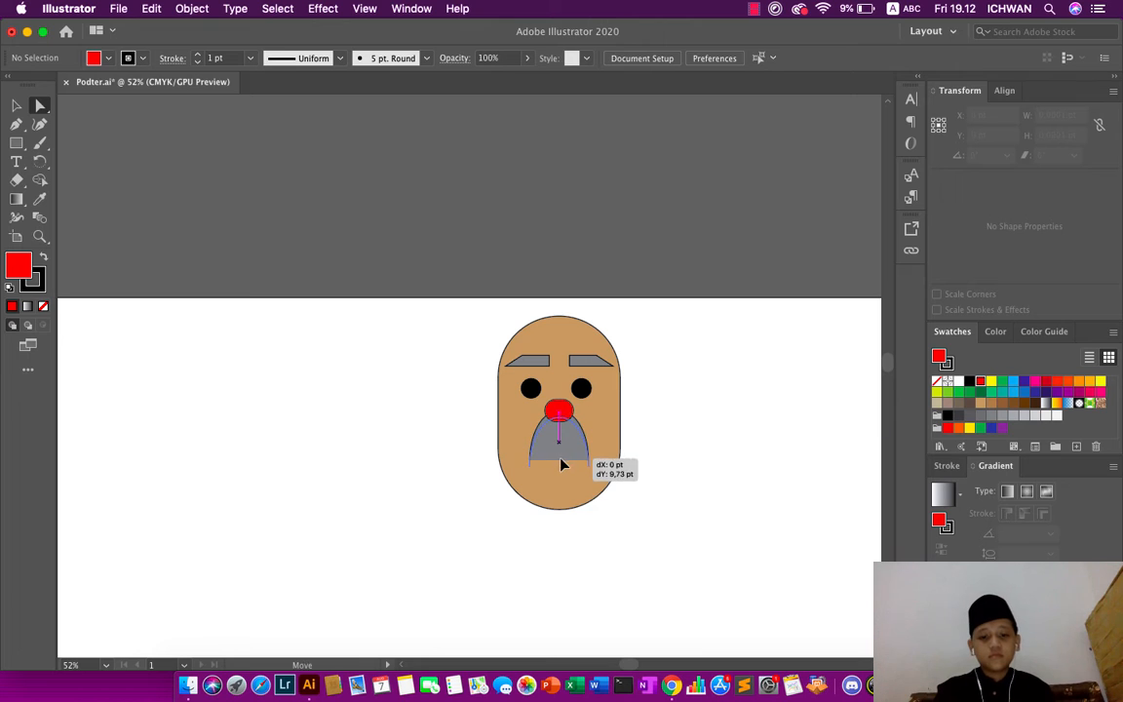
click(517, 212)
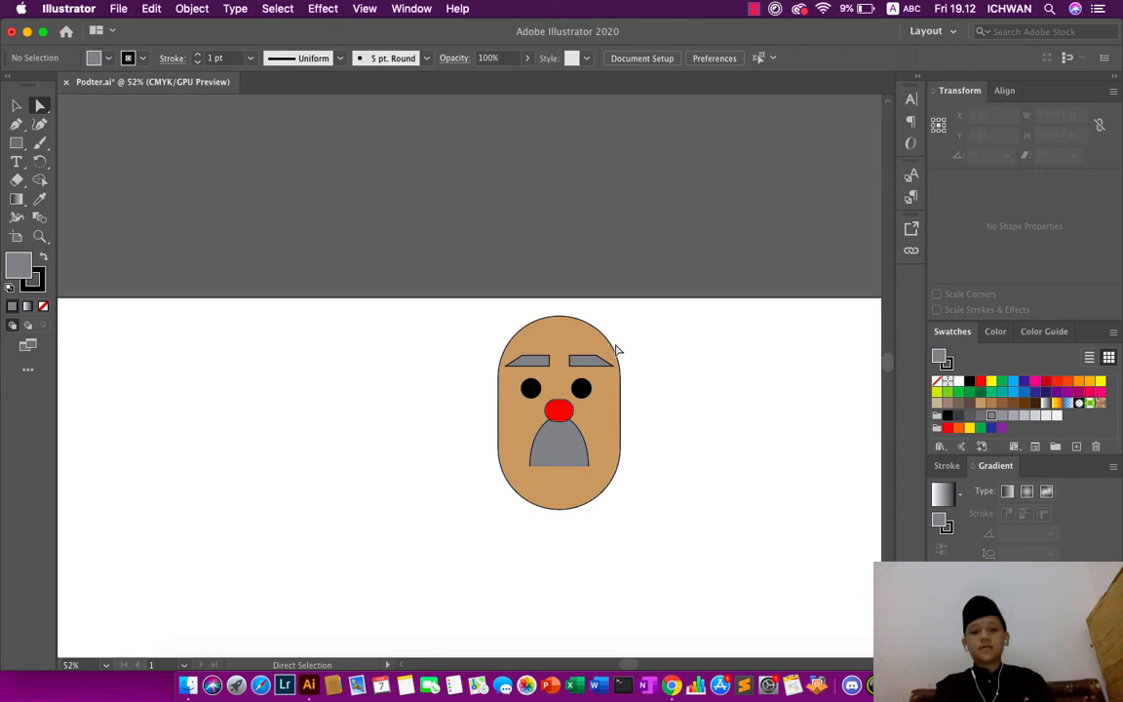
- Draw a gray circle about 40 pt in diameter on the blank artboard area left of the face
scroll(662, 450, down, 5)
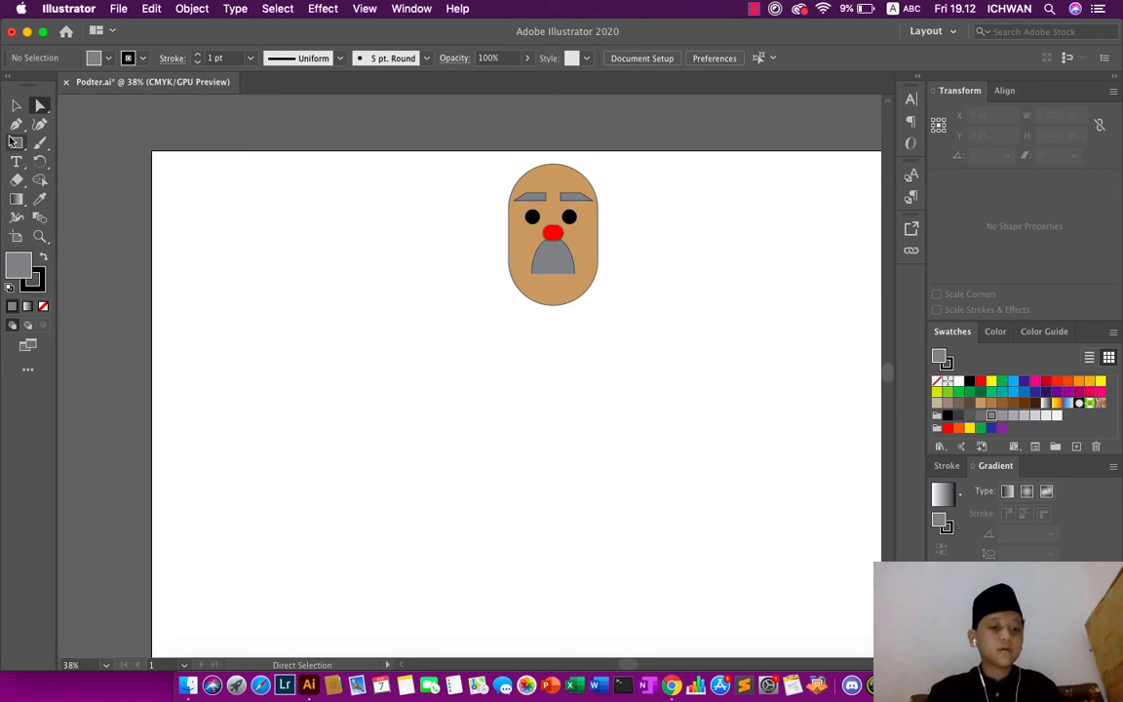
click(22, 145)
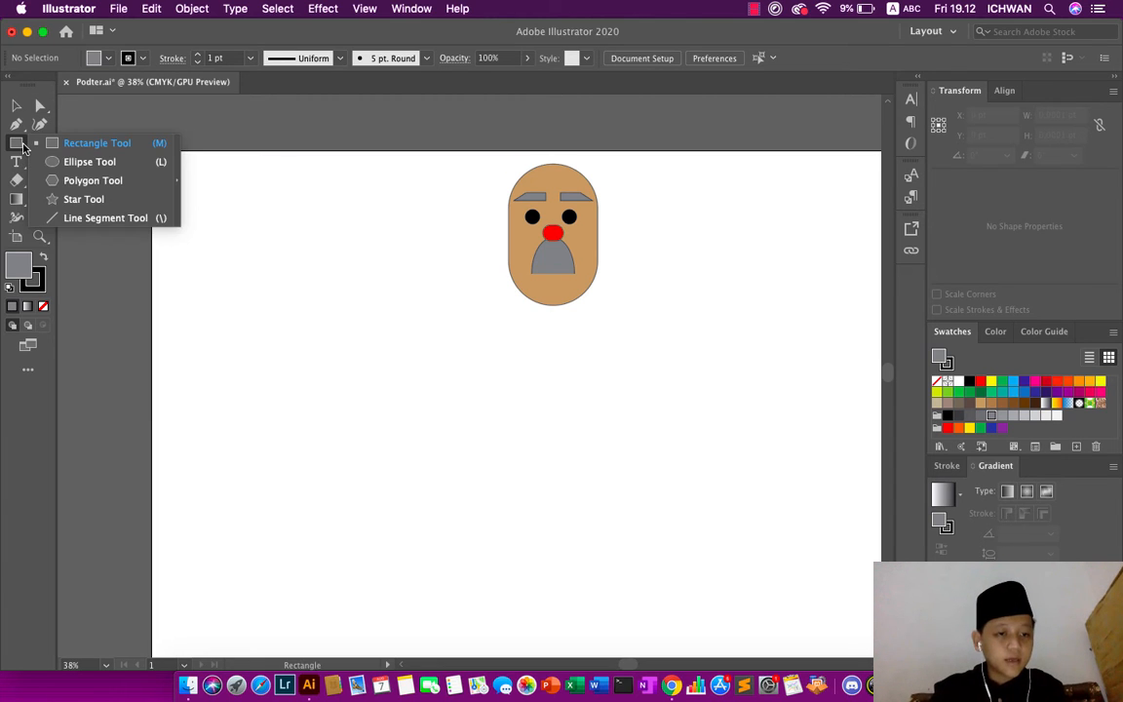
click(88, 161)
drag(288, 201, 311, 223)
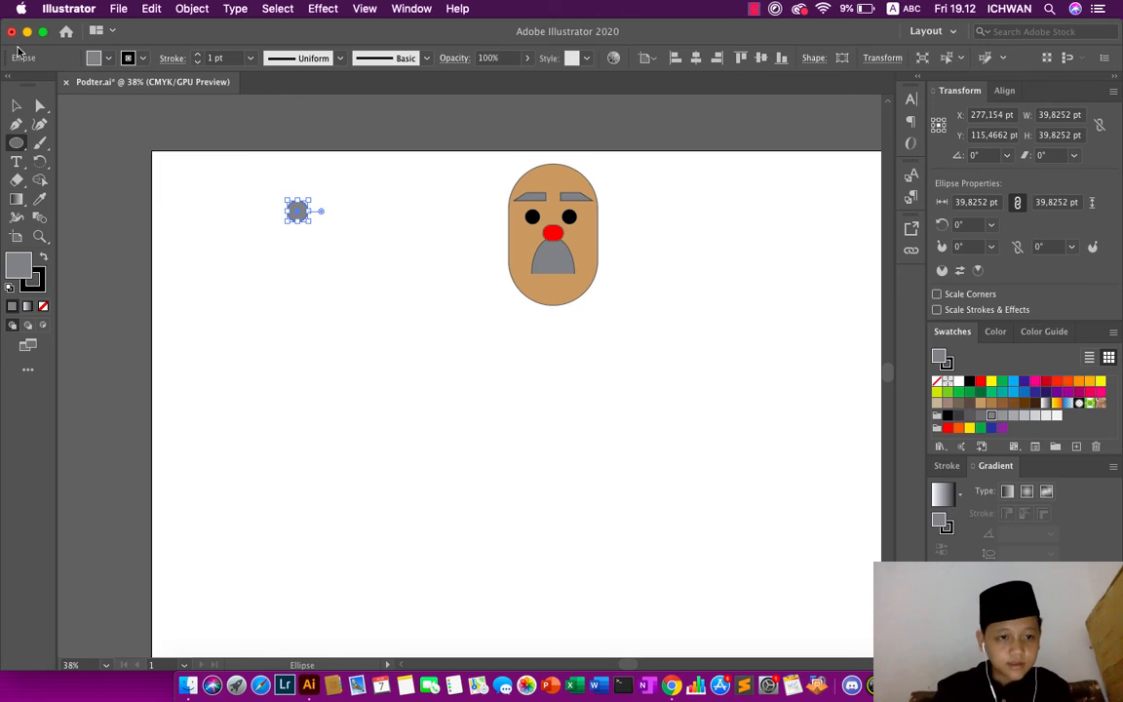
- Delete the gray circle's right anchor point to leave a left-facing half circle
click(41, 106)
scroll(195, 161, up, 3)
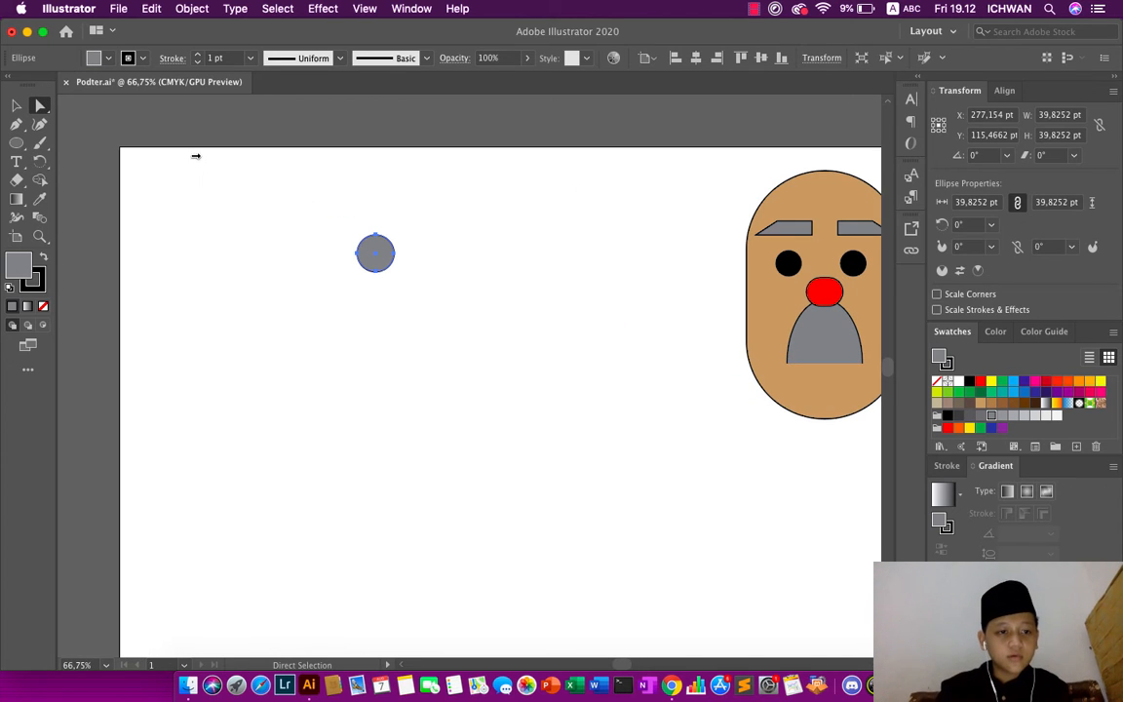
scroll(198, 200, up, 3)
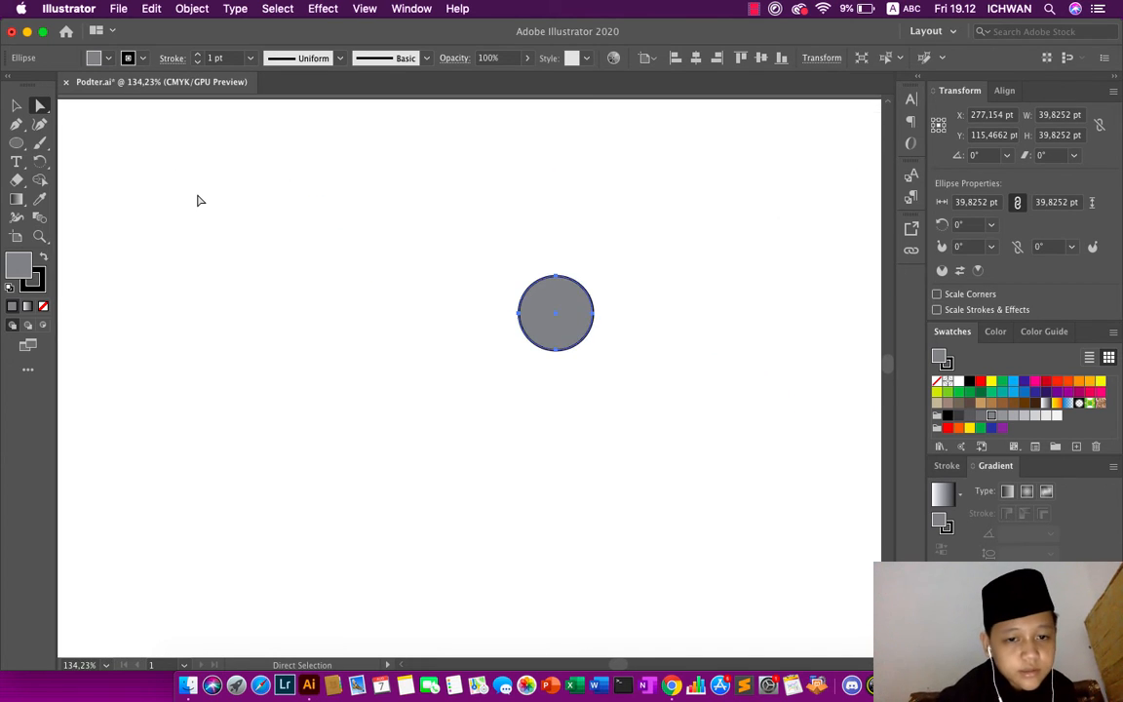
scroll(331, 215, down, 1)
click(472, 248)
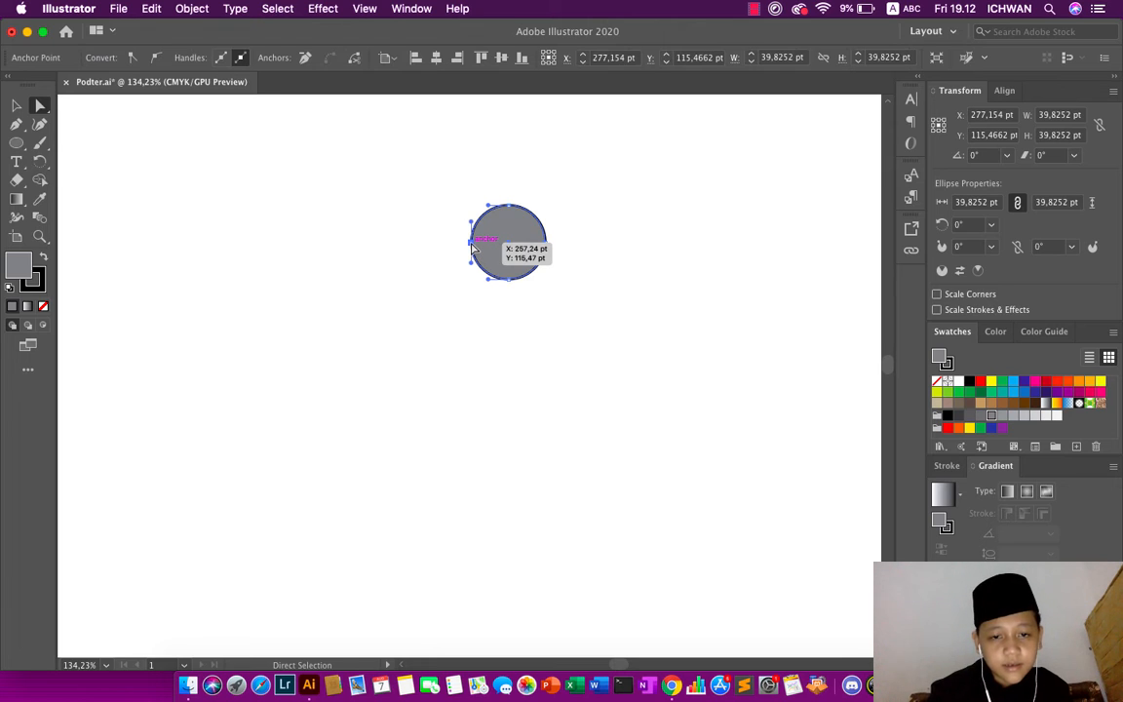
click(546, 245)
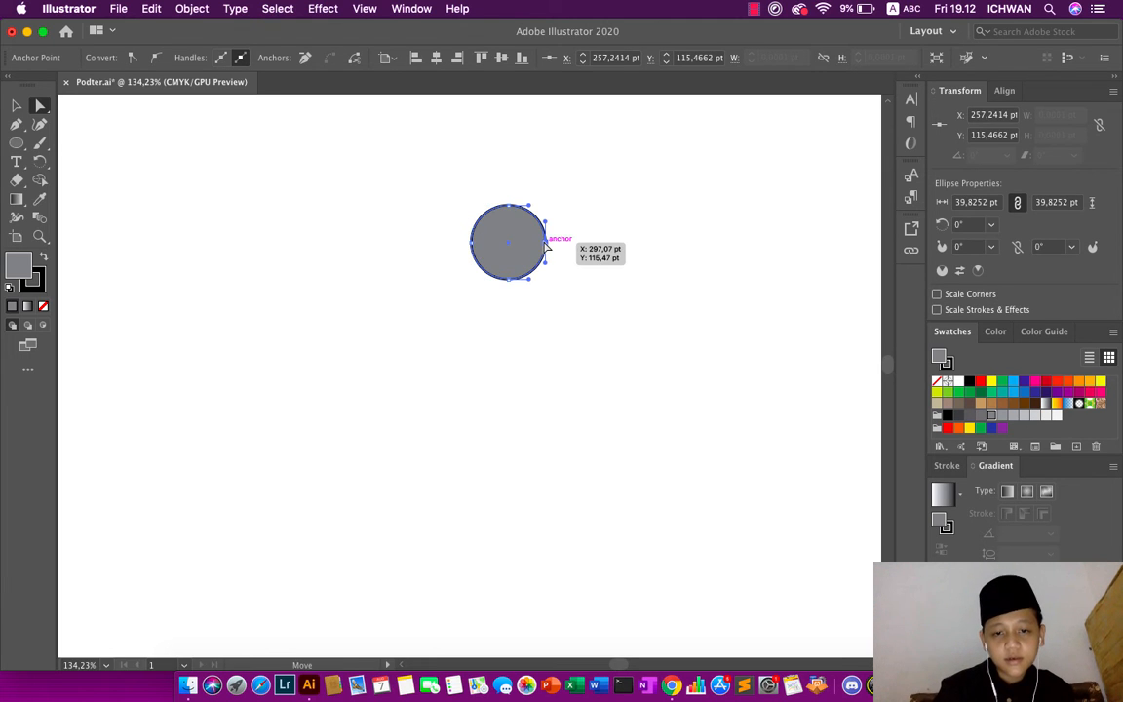
key(Delete)
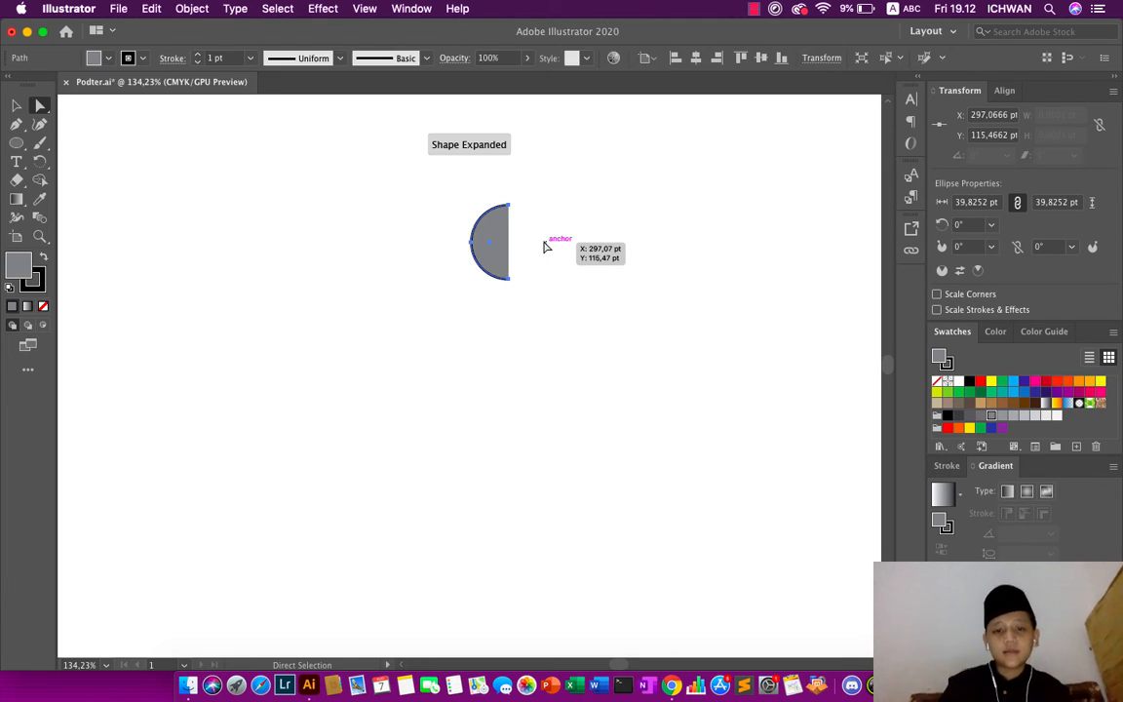
- Fill the half circle with the face's tan color using the Eyedropper
scroll(545, 248, down, 3)
scroll(545, 247, right, 3)
scroll(546, 248, right, 3)
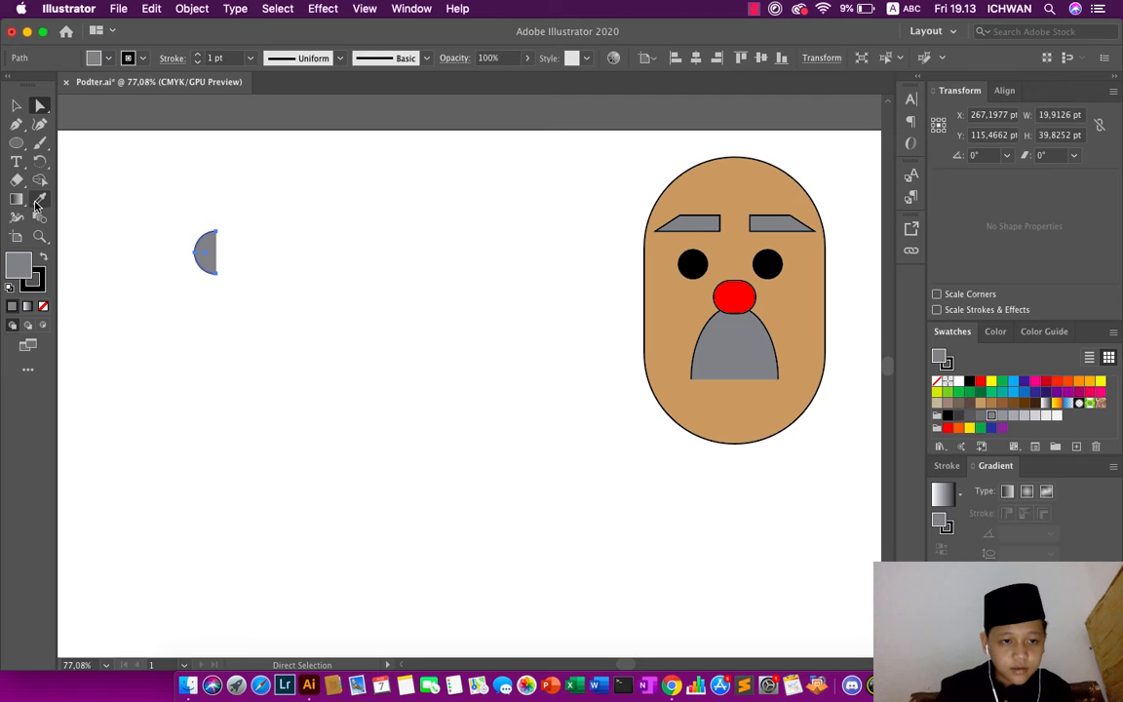
click(37, 202)
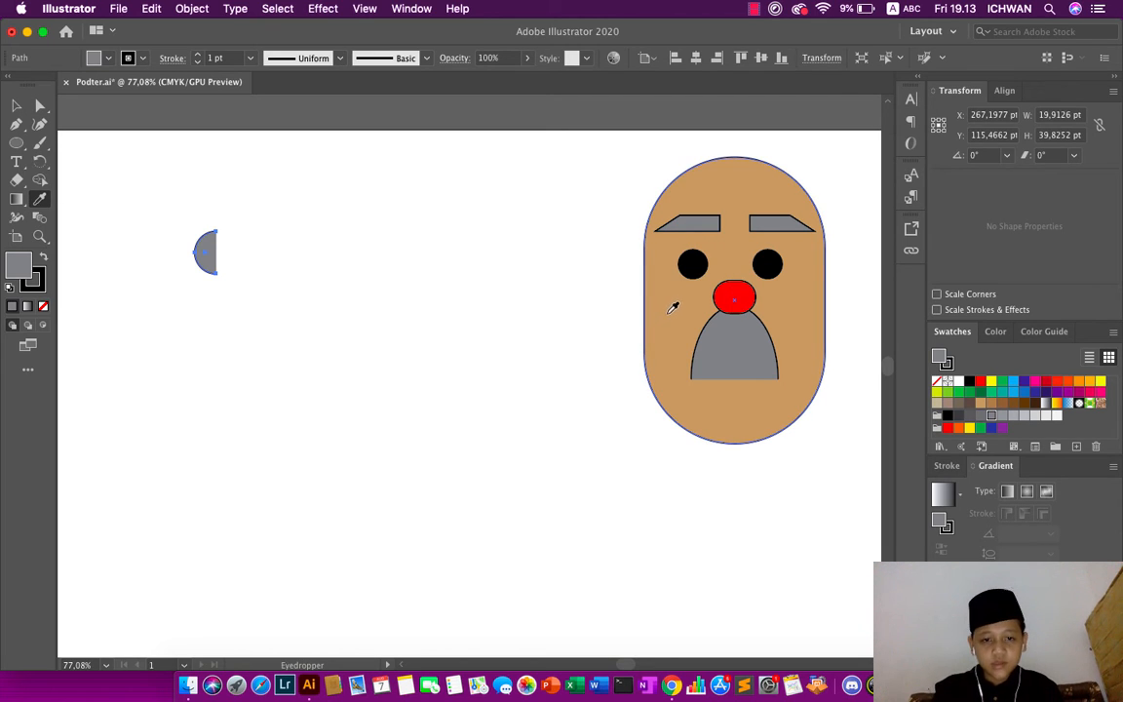
click(671, 310)
- Attach the half circle to the face's left edge at eye level as an ear, fill it with darker brown, and deselect it
click(39, 107)
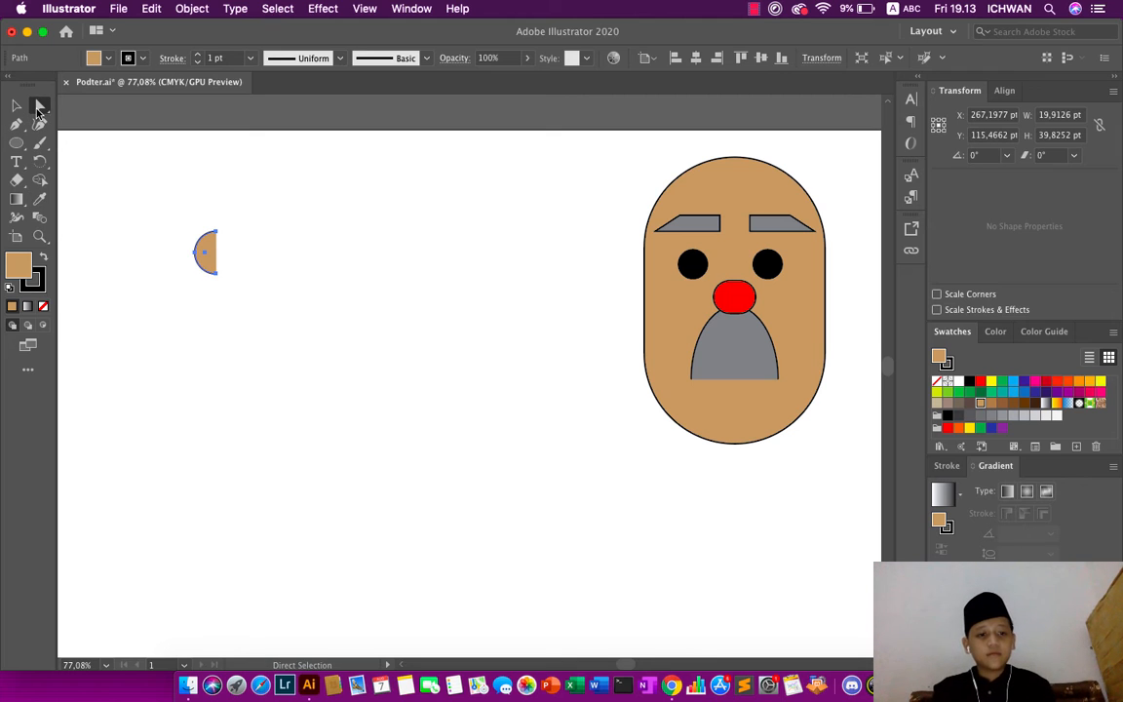
drag(206, 245, 631, 271)
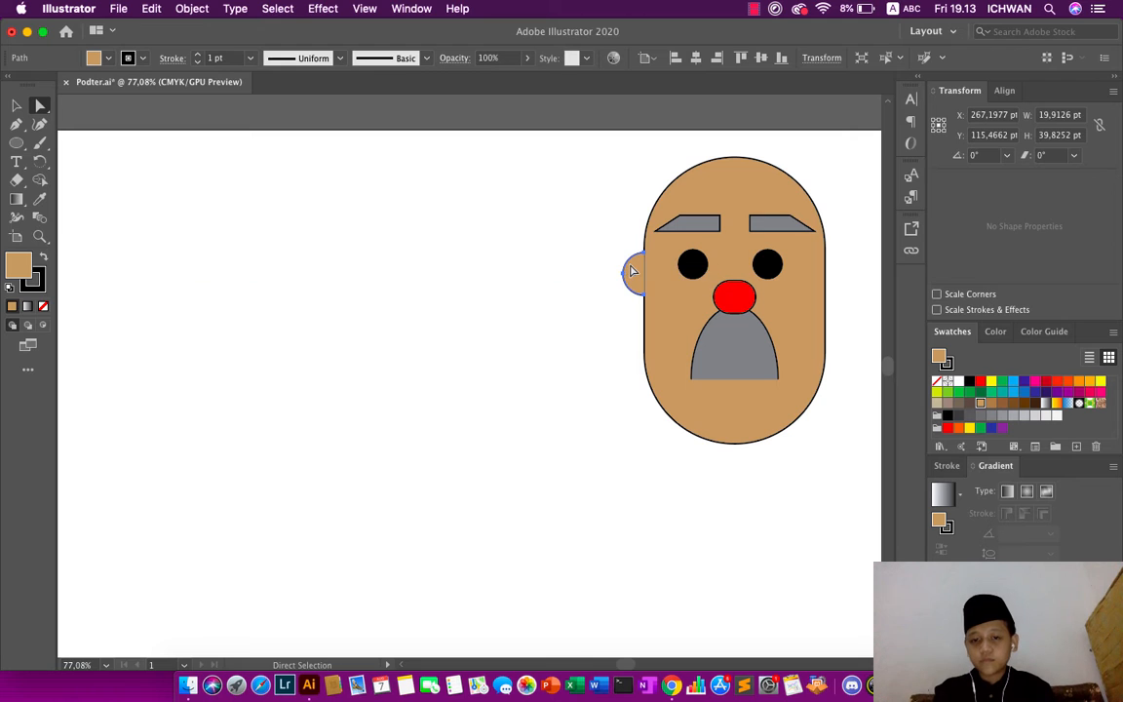
click(1001, 404)
click(628, 476)
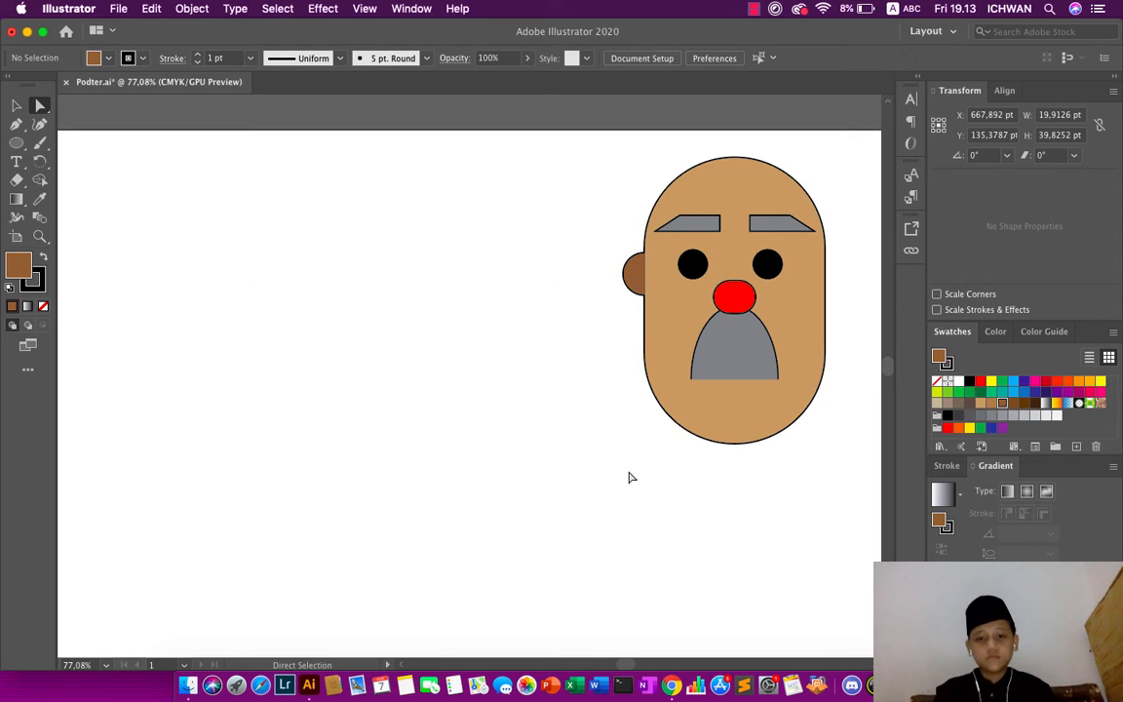
- Duplicate the brown ear by copying and pasting it
scroll(628, 477, down, 3)
scroll(629, 477, right, 2)
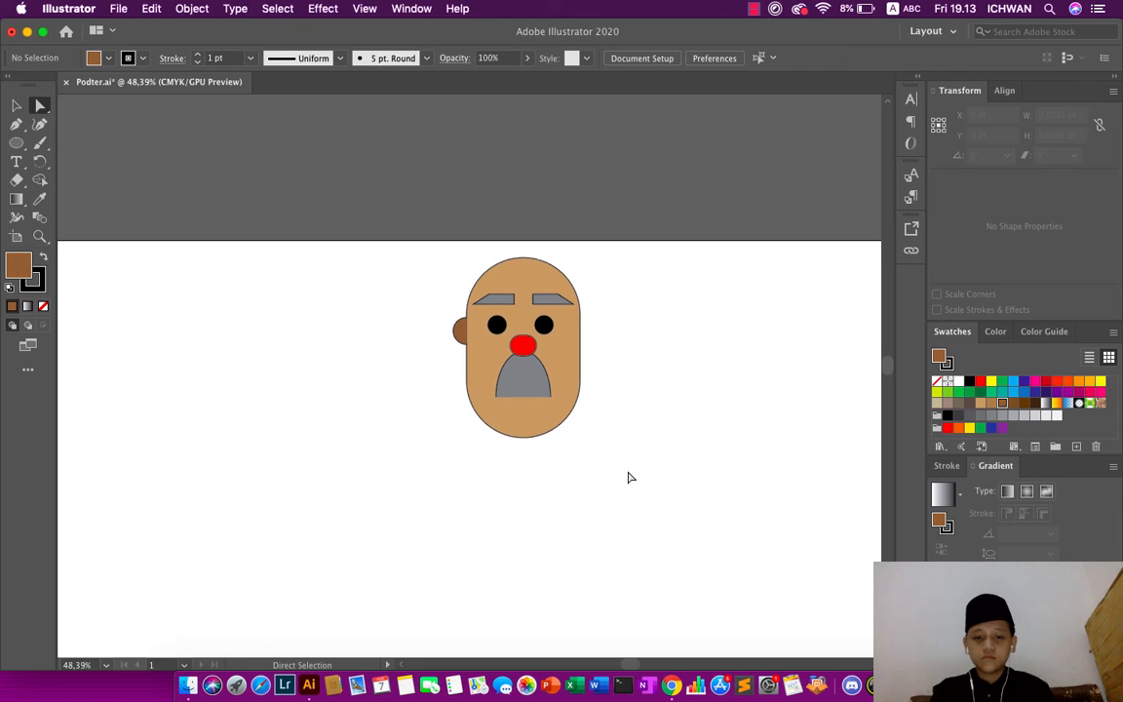
click(459, 335)
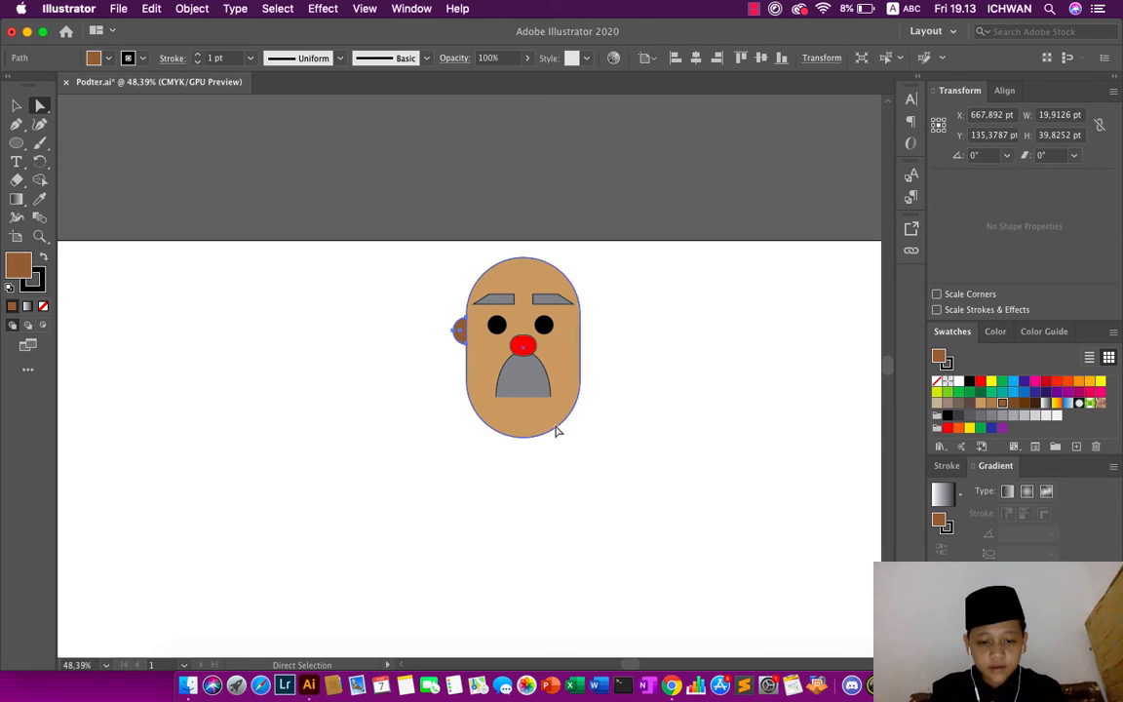
key(v)
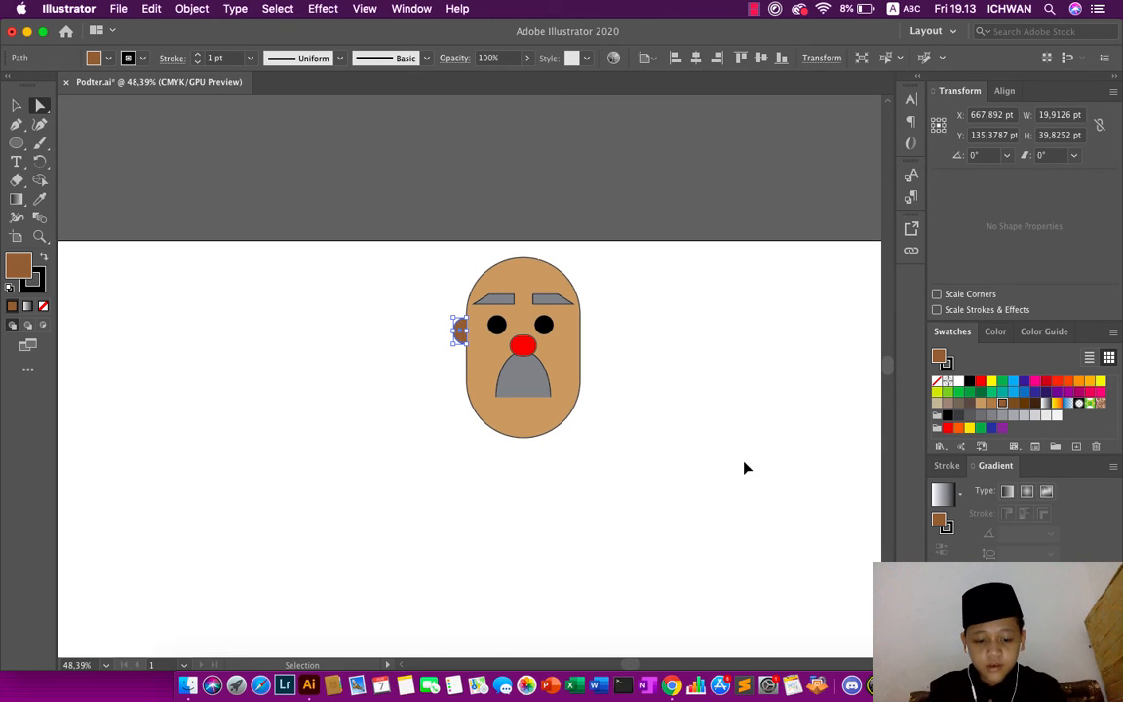
key(super+c)
key(super+v)
key(a)
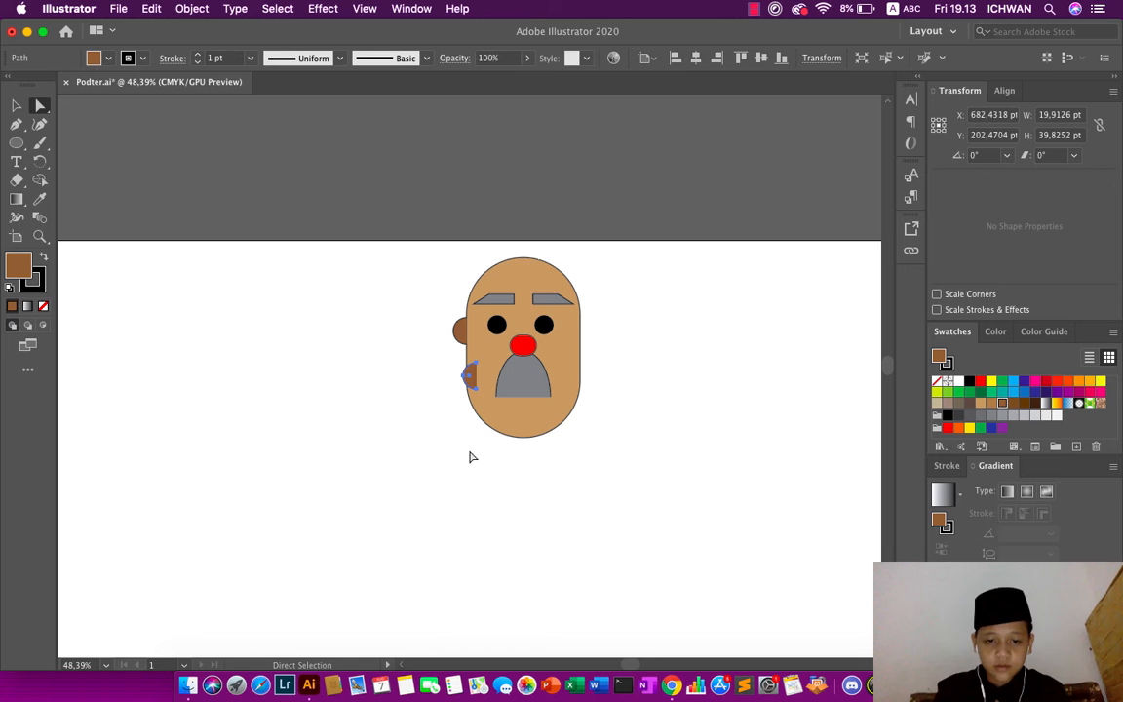
- Flip the copied ear horizontally and attach it to the face's right edge, level with the left ear
click(1114, 93)
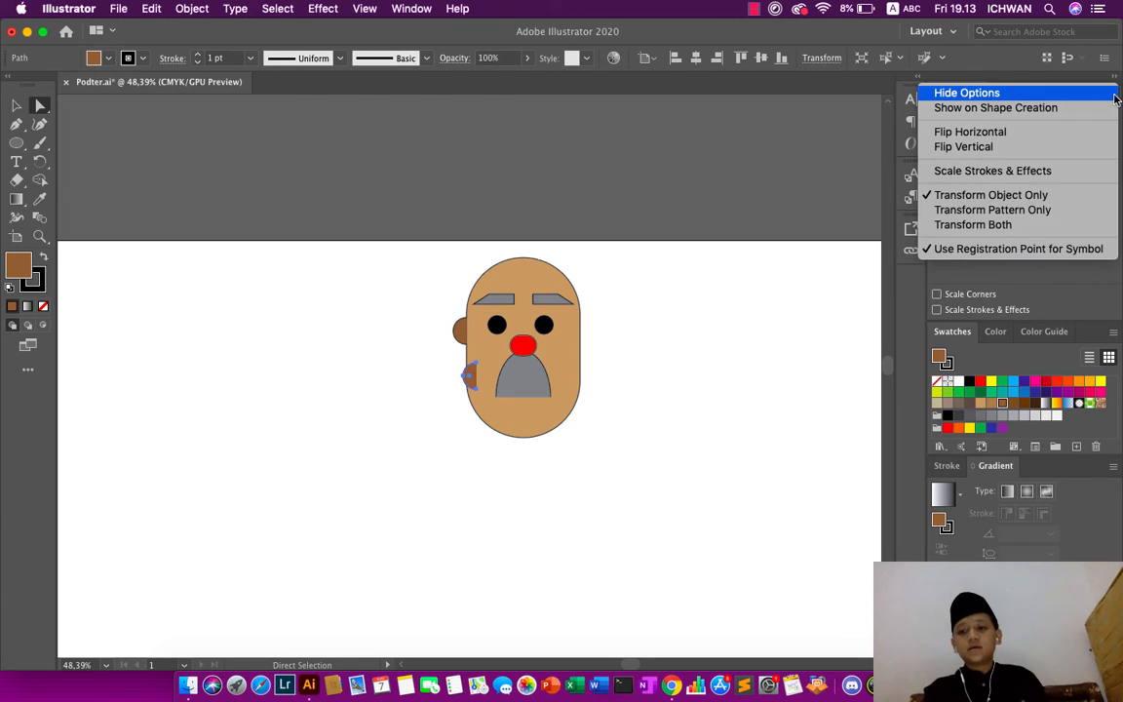
click(1119, 76)
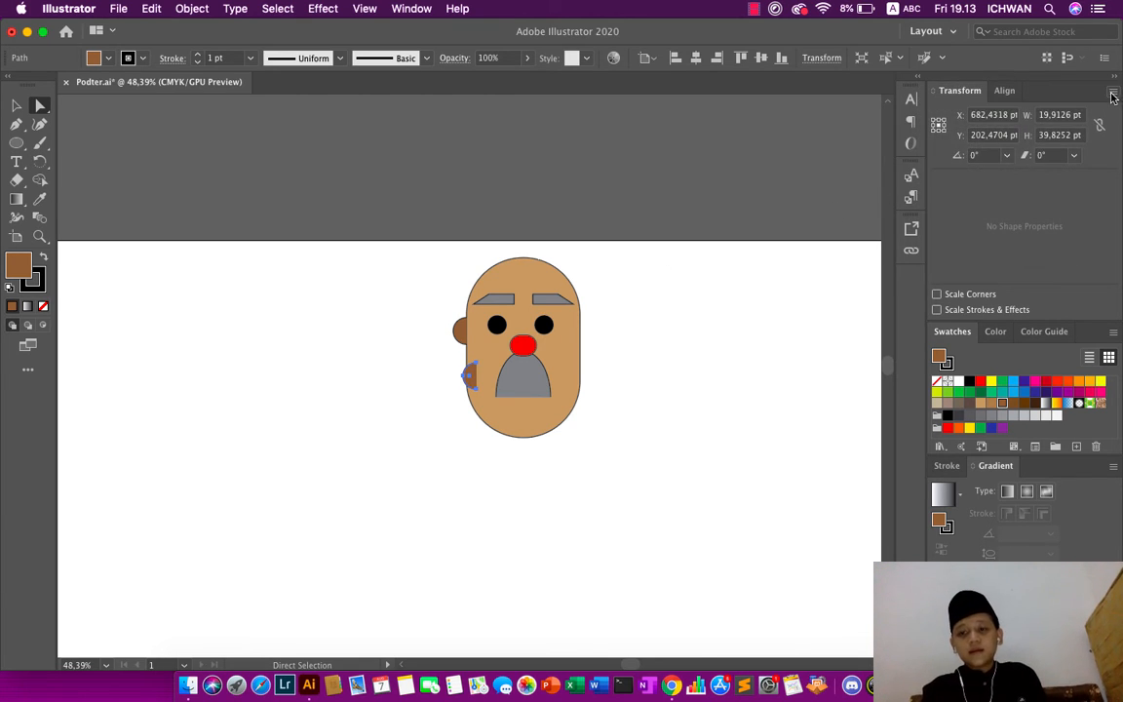
click(1112, 93)
click(877, 126)
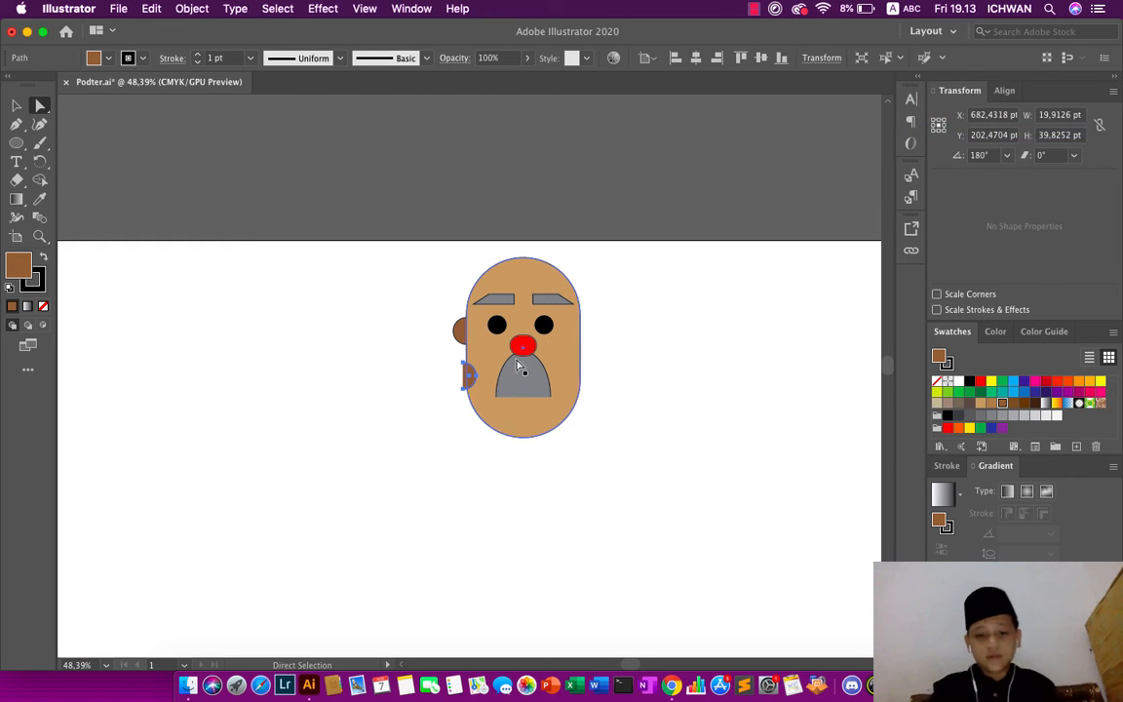
drag(469, 373, 592, 334)
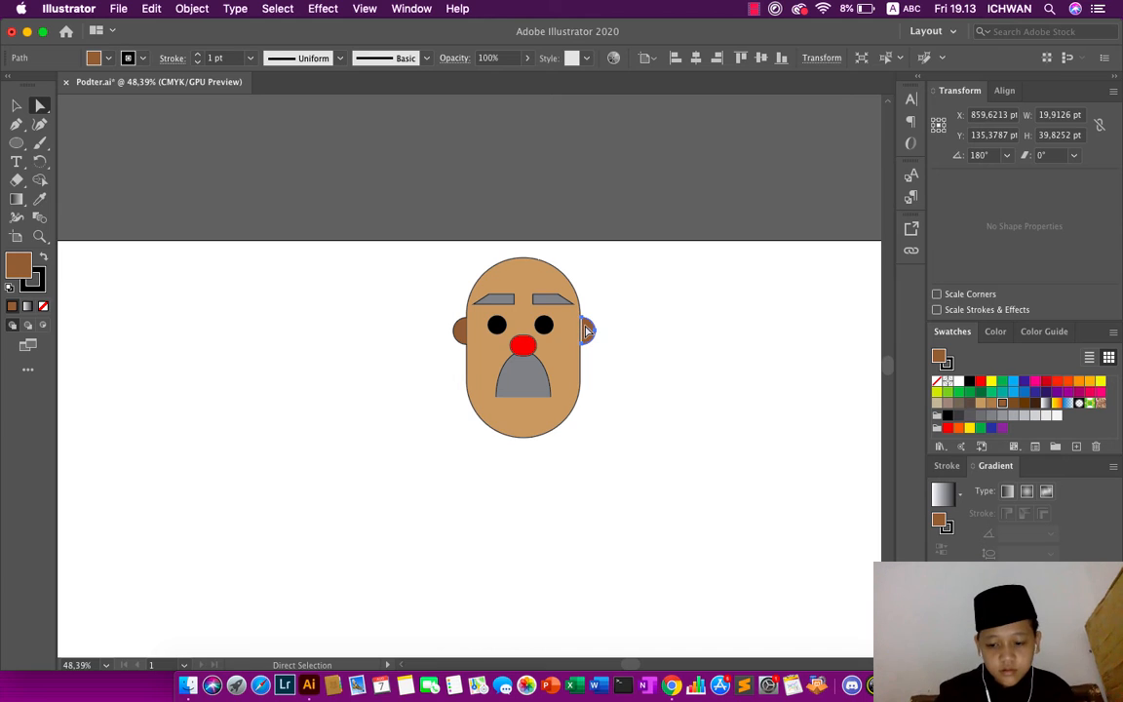
- Draw a small neck rectangle about 37 pt wide and 50 pt high, centered just below the chin
click(654, 320)
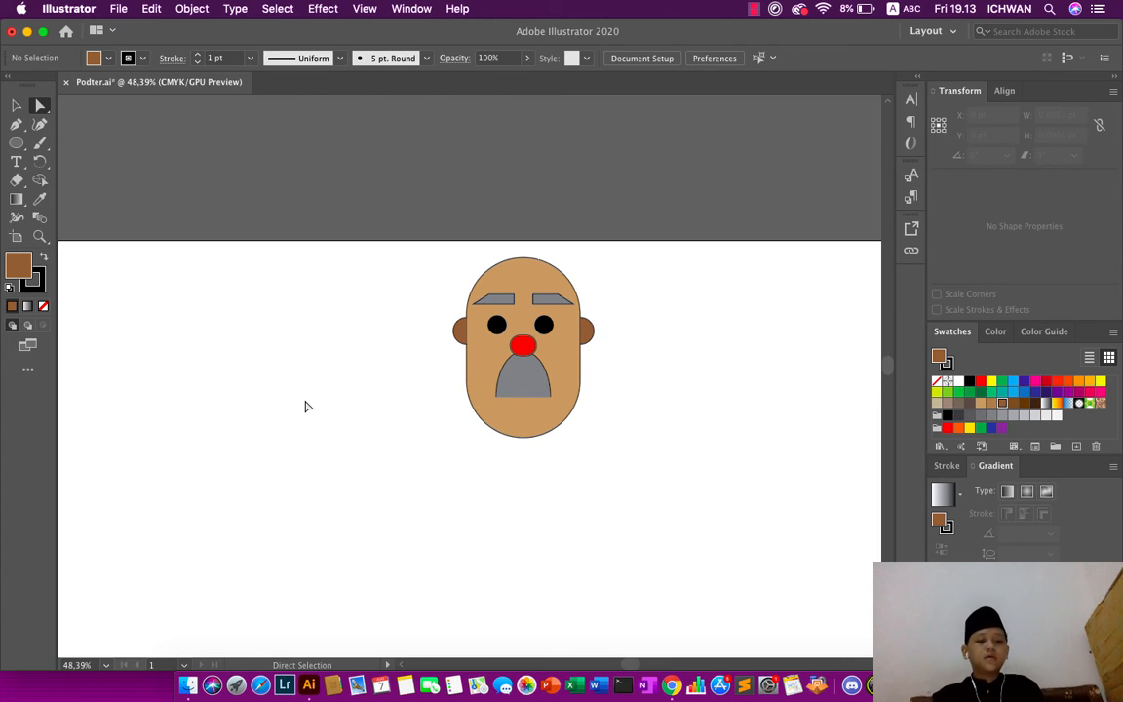
scroll(305, 406, down, 3)
scroll(306, 403, down, 2)
click(17, 142)
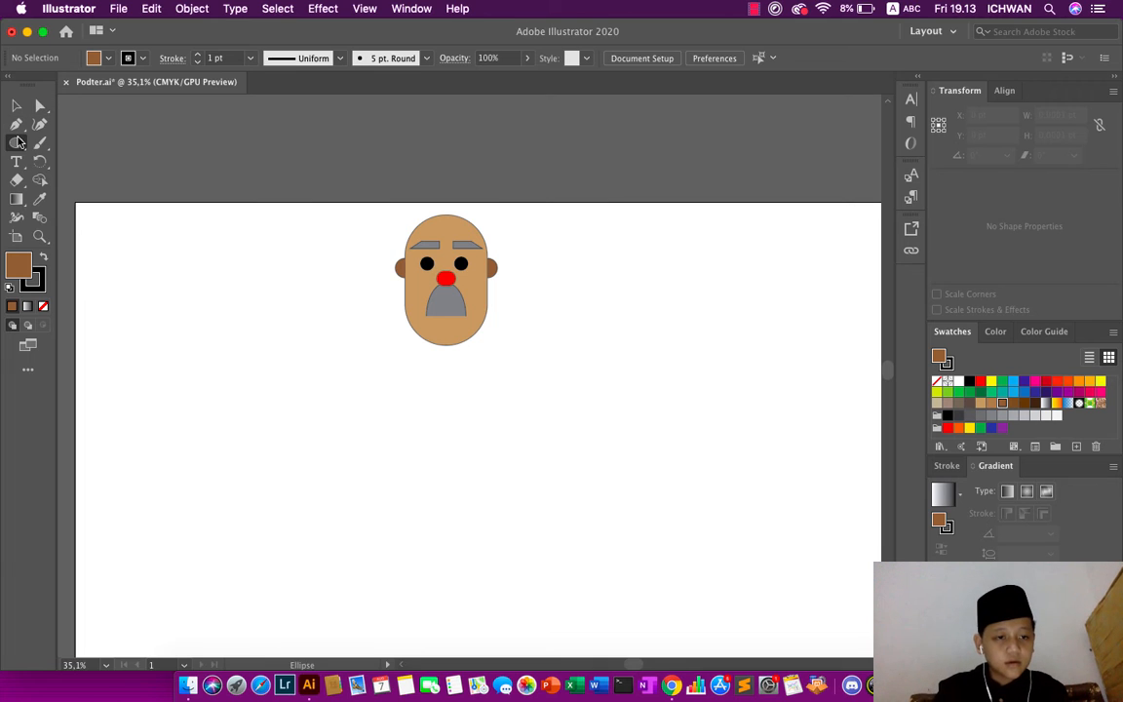
drag(16, 146, 76, 131)
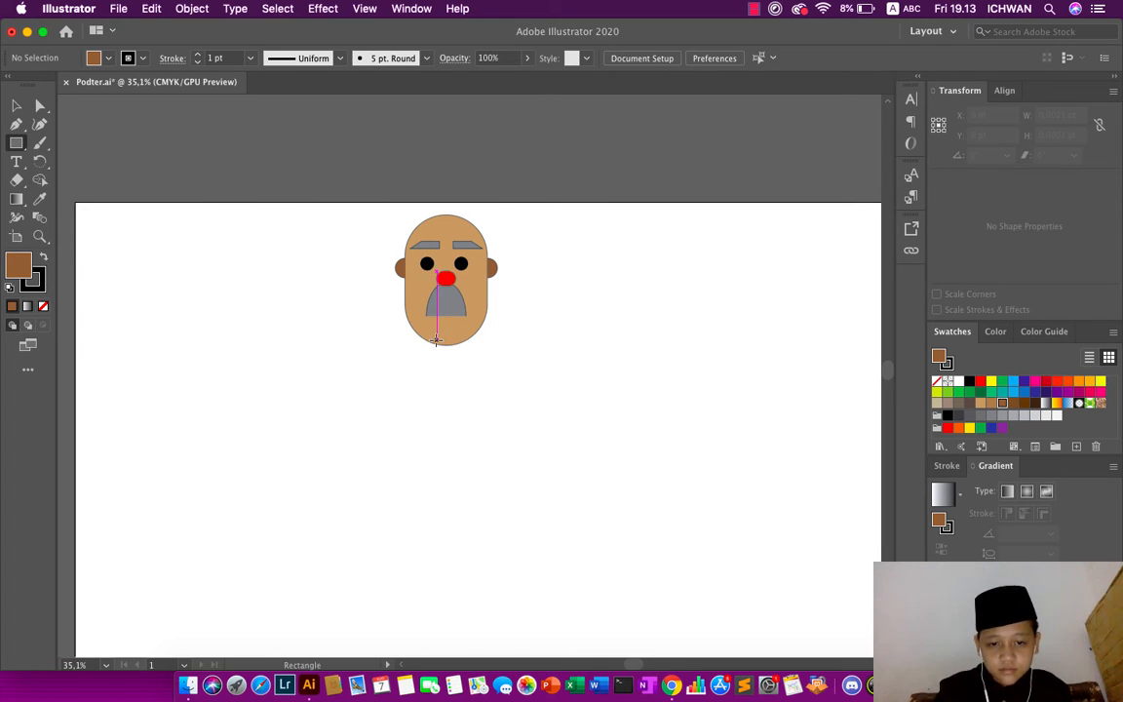
drag(437, 346, 455, 364)
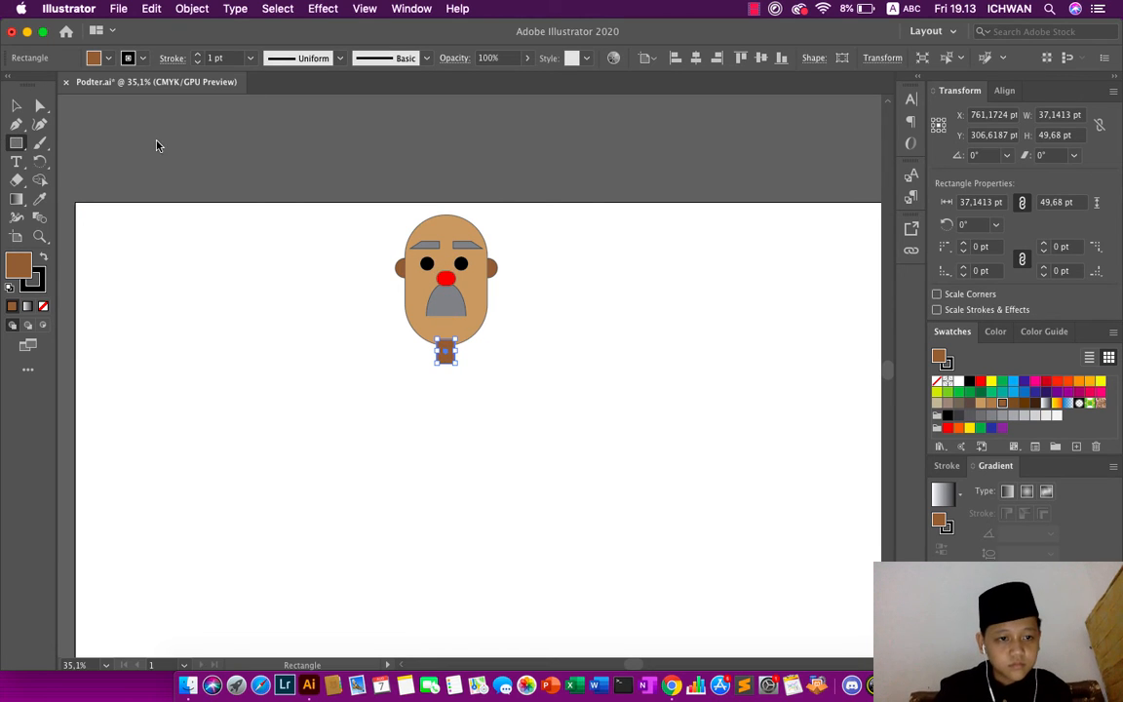
- Fill the neck rectangle with the face's tan color using the Eyedropper and deselect it
click(40, 198)
click(423, 303)
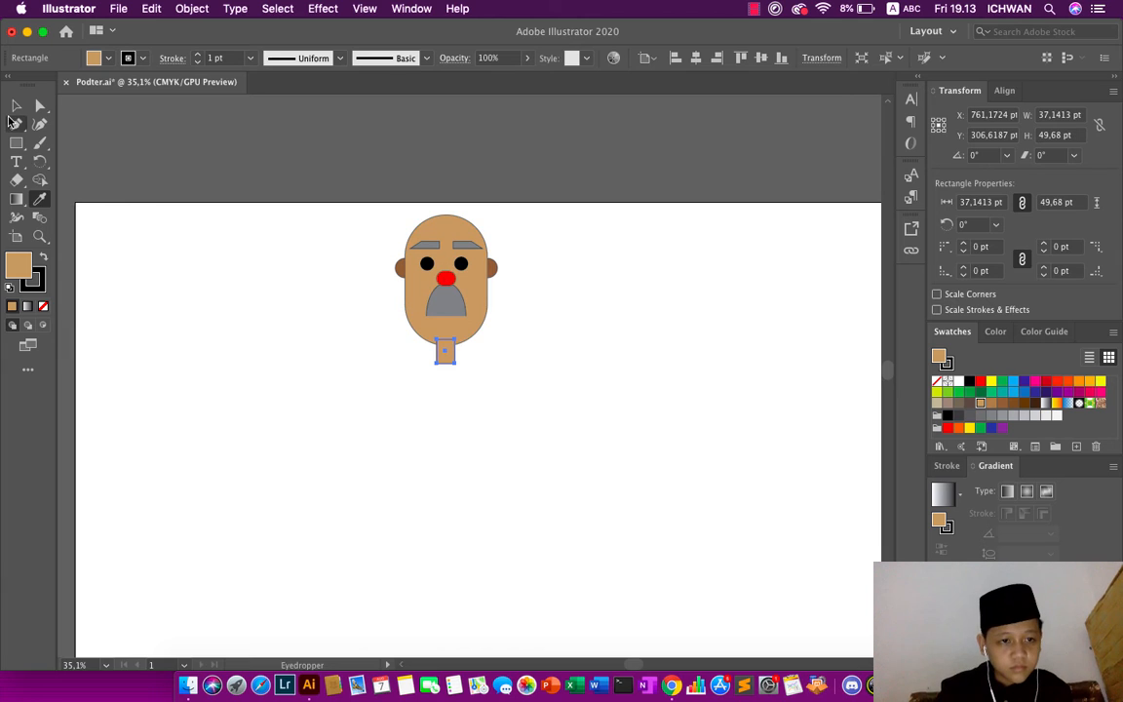
click(16, 105)
click(156, 125)
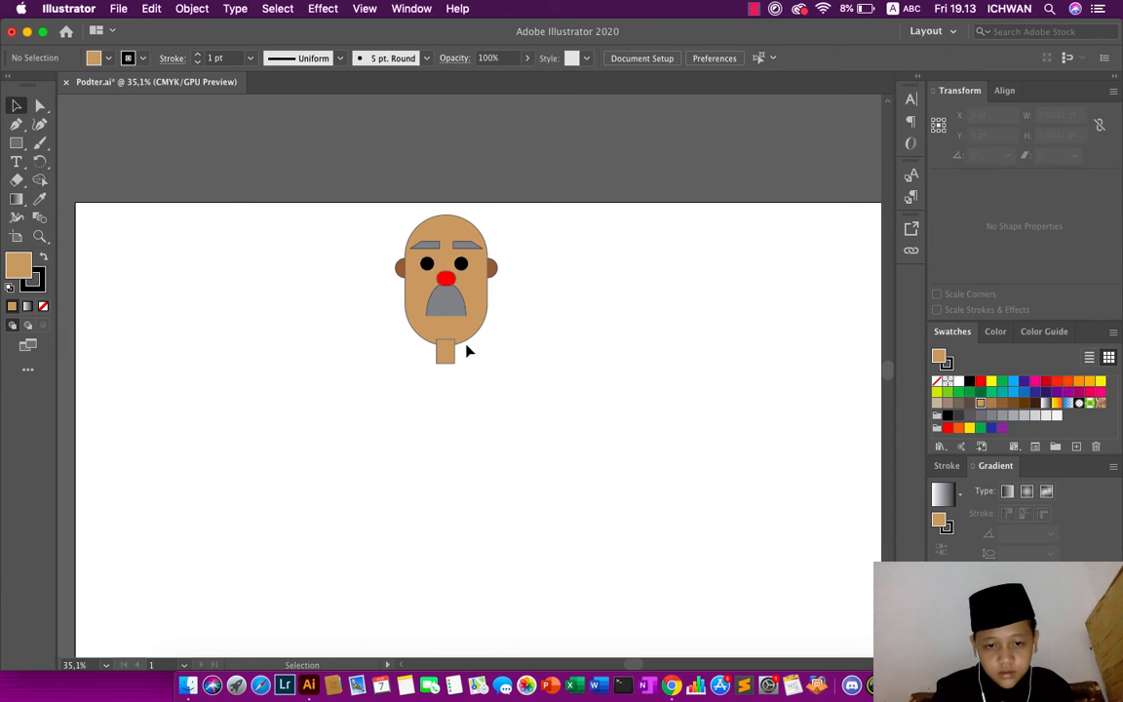
- Move the neck rectangle up about 12 pt so its upper part overlaps the chin
drag(445, 354, 446, 347)
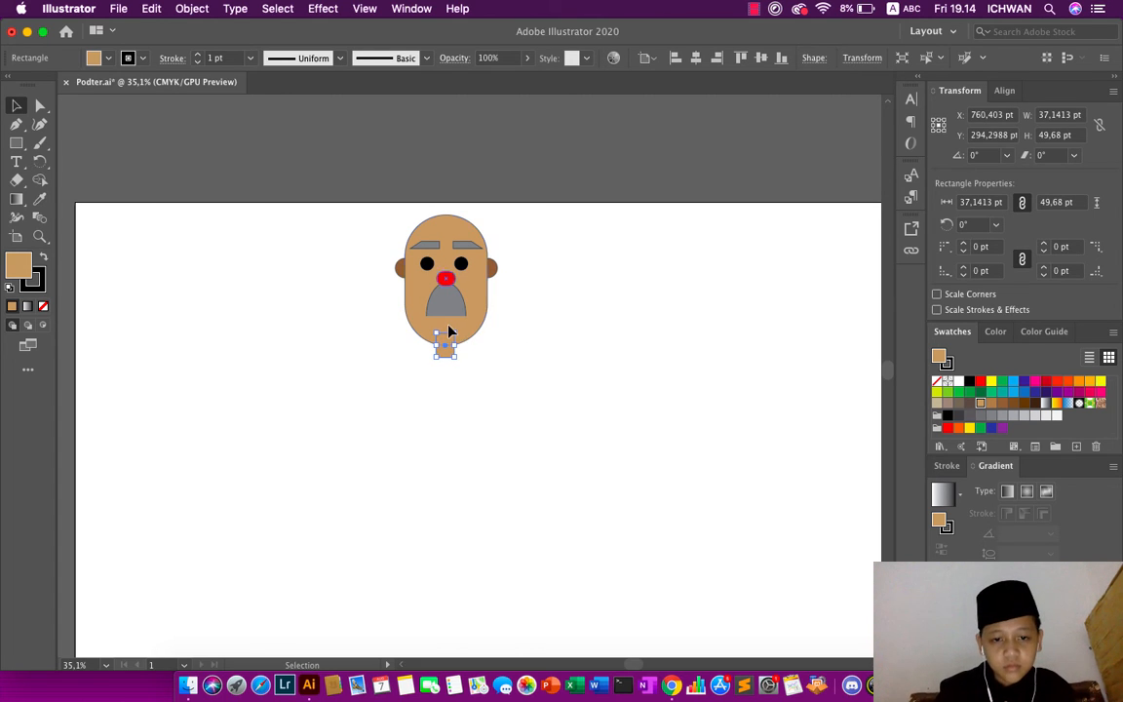
click(469, 137)
click(447, 355)
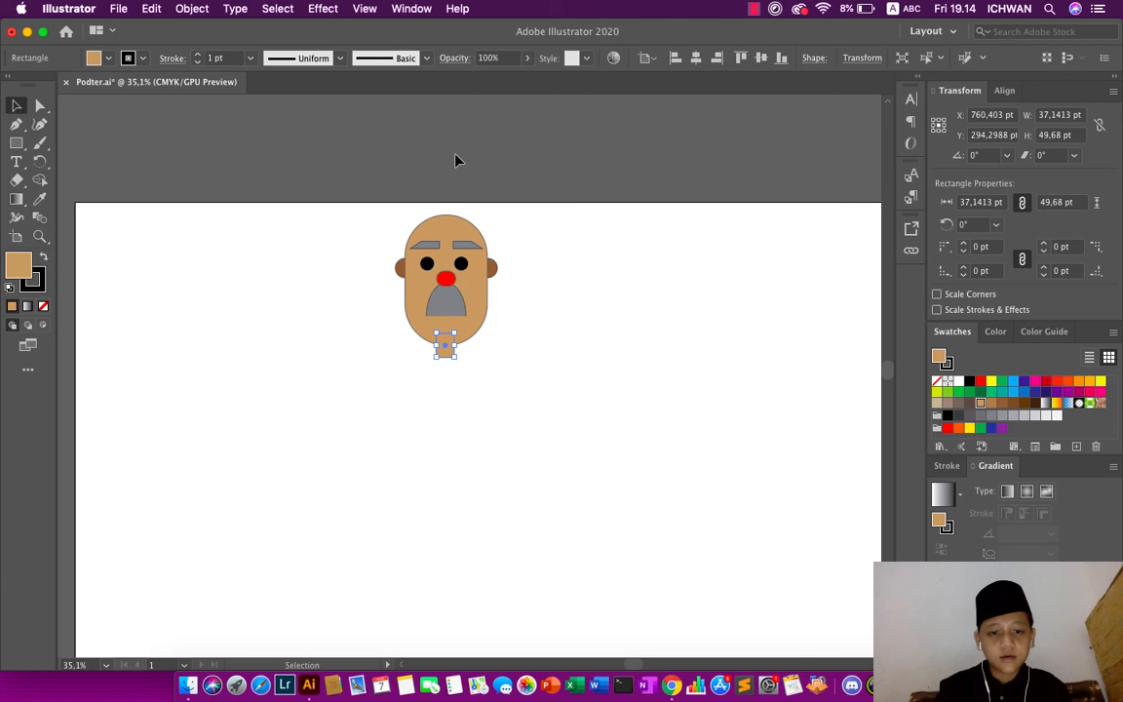
click(456, 156)
- Send the neck rectangle to the back so it sits behind the face, and deselect it
right_click(447, 350)
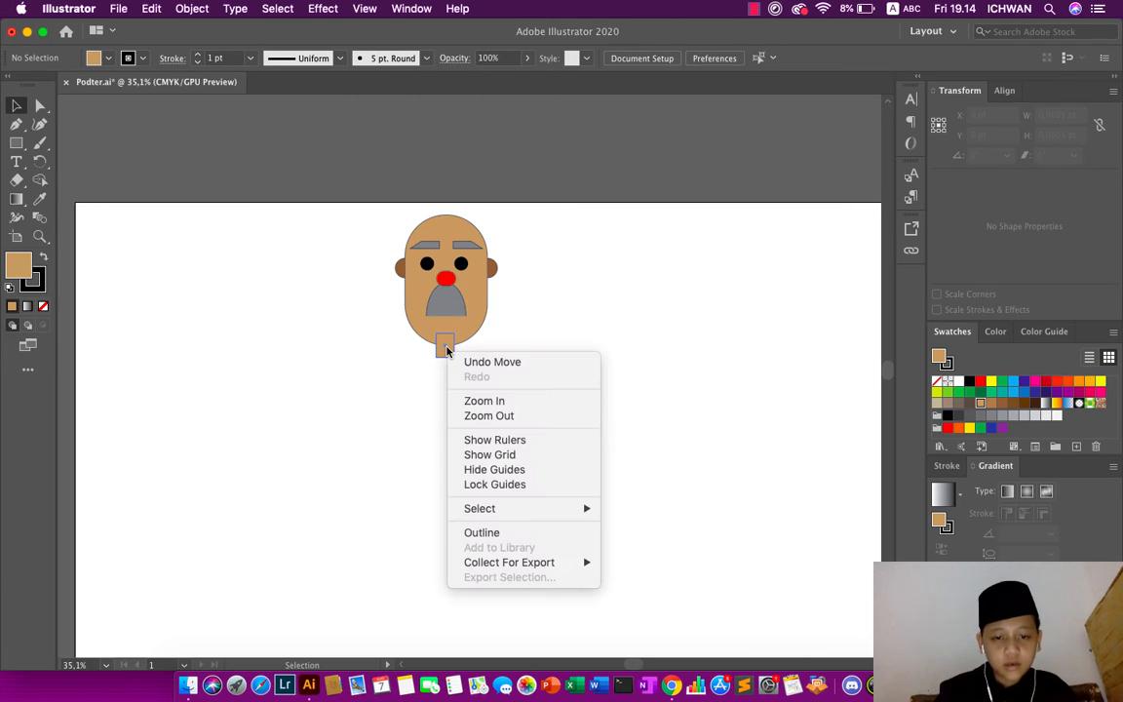
click(464, 168)
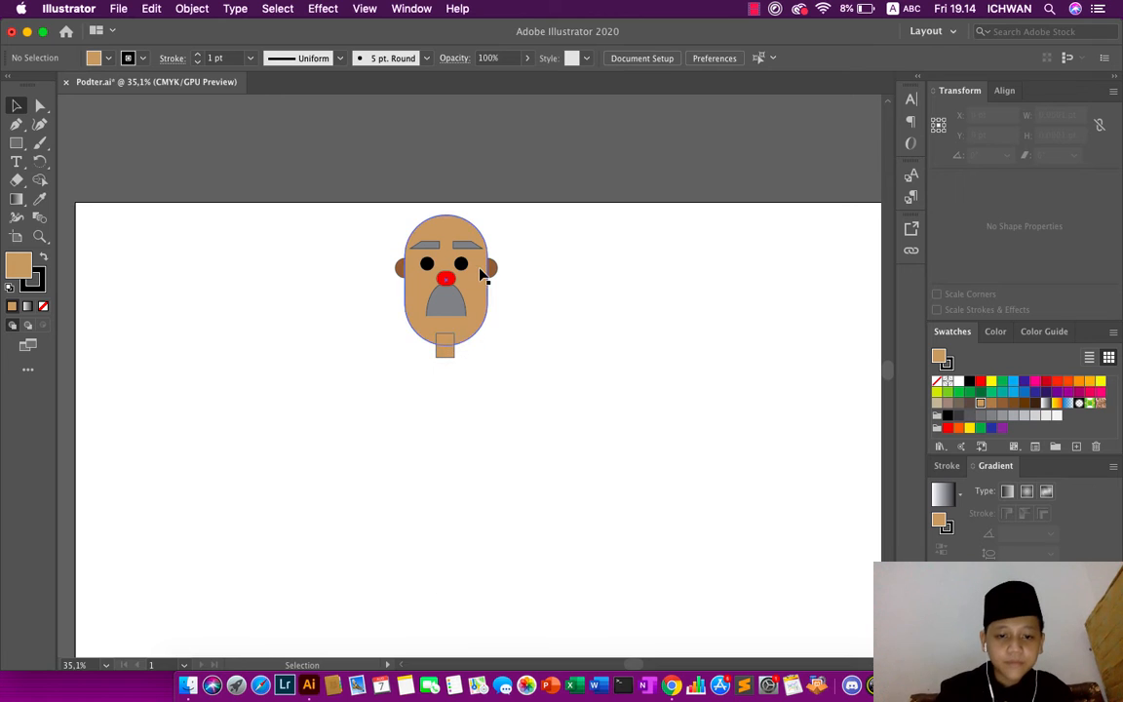
click(441, 353)
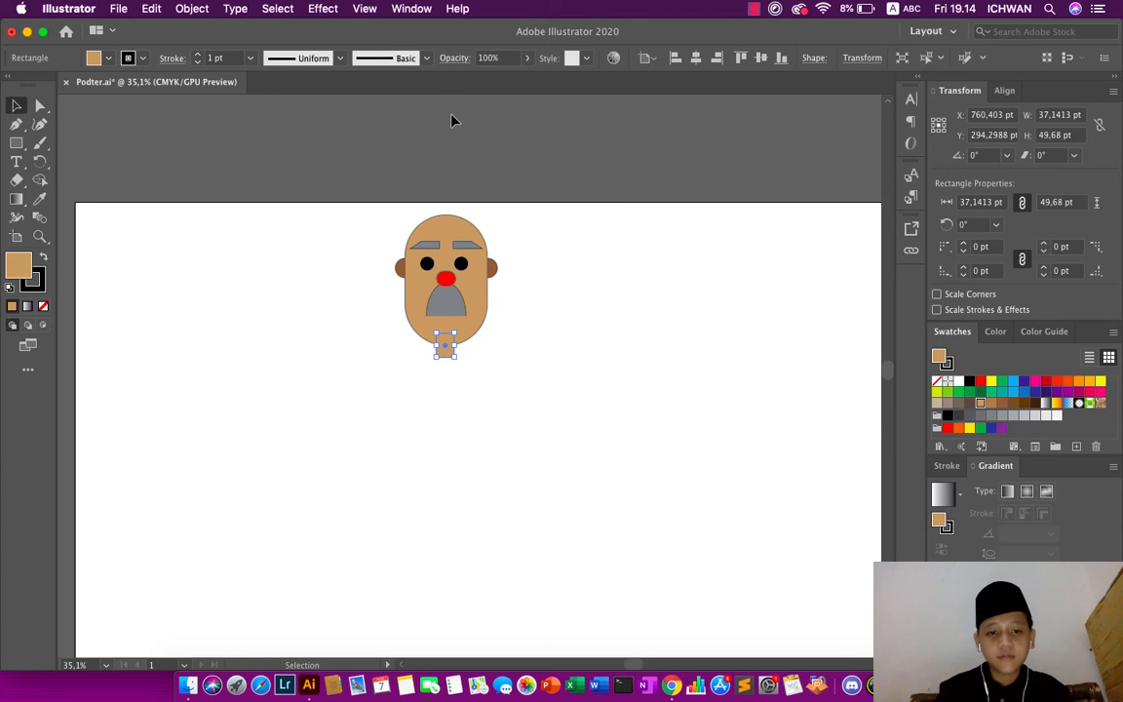
right_click(451, 119)
click(413, 351)
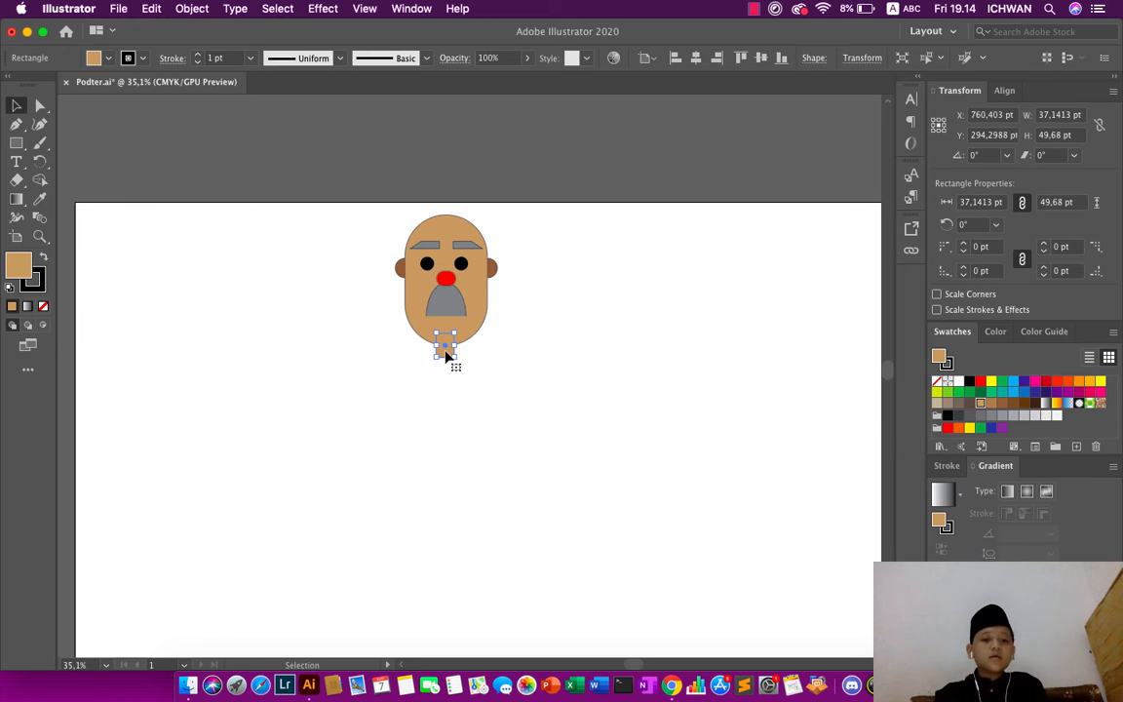
right_click(444, 356)
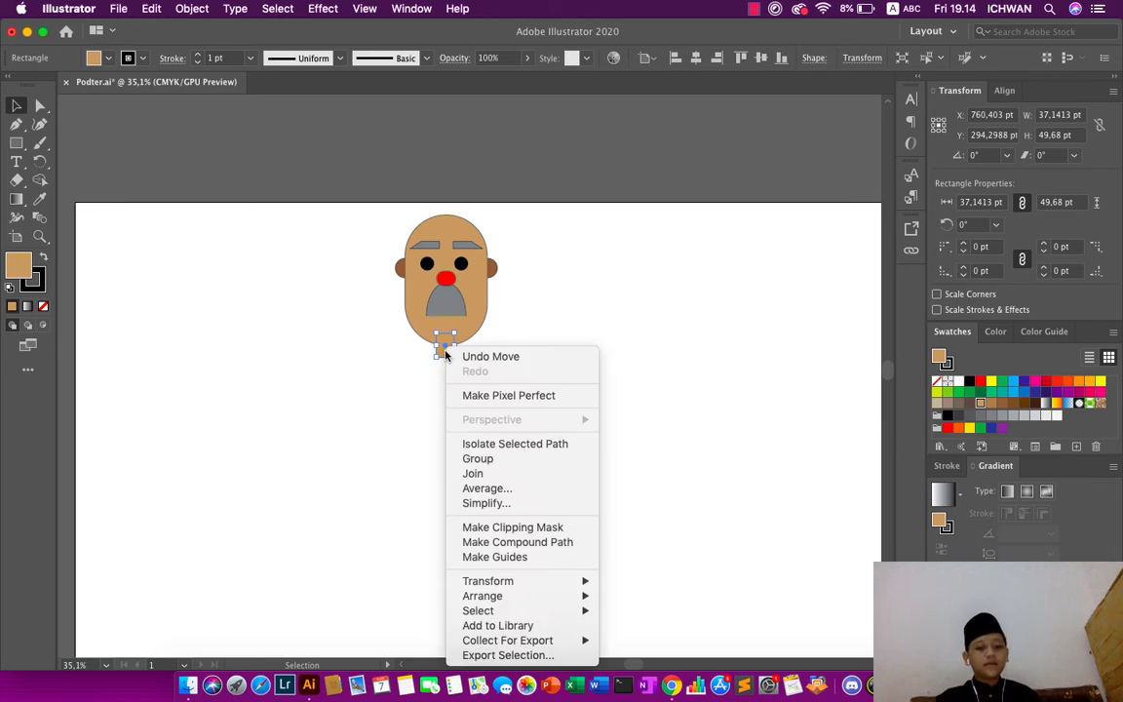
mouse_move(557, 607)
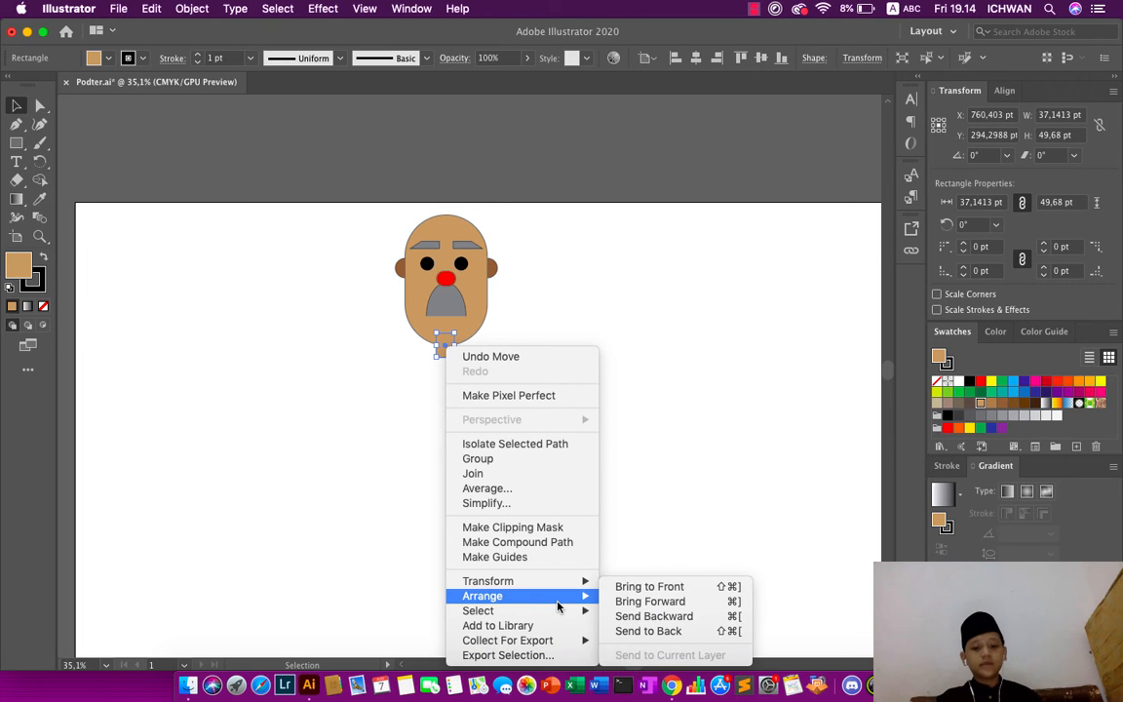
click(651, 631)
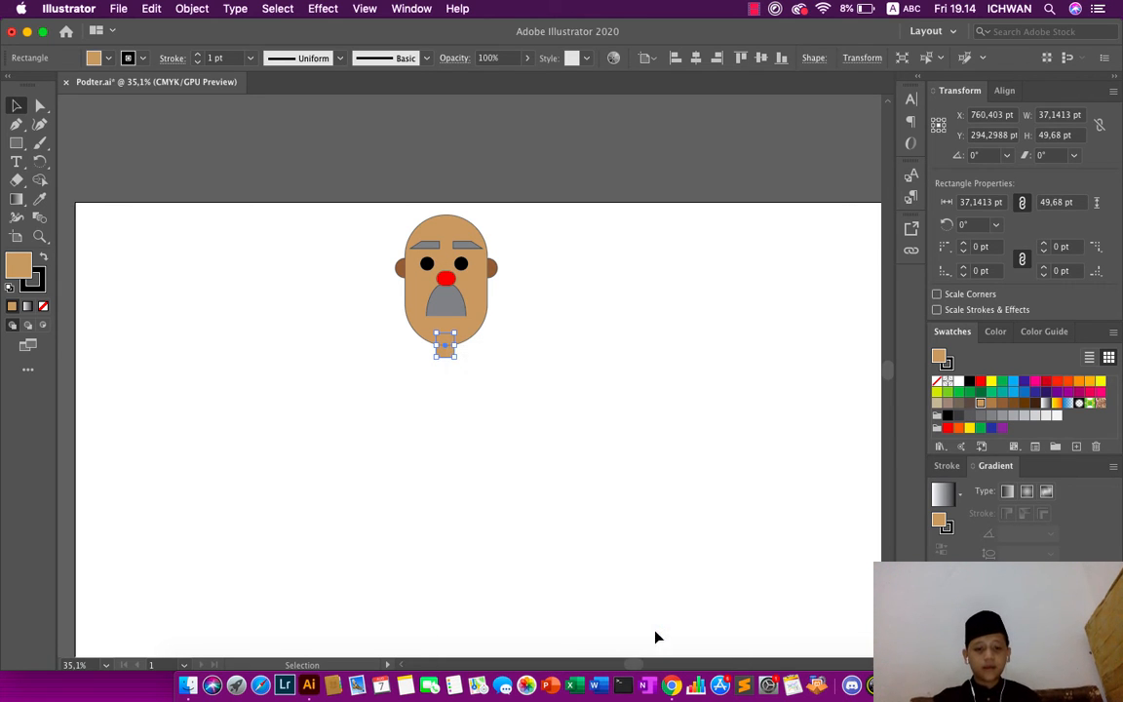
click(631, 597)
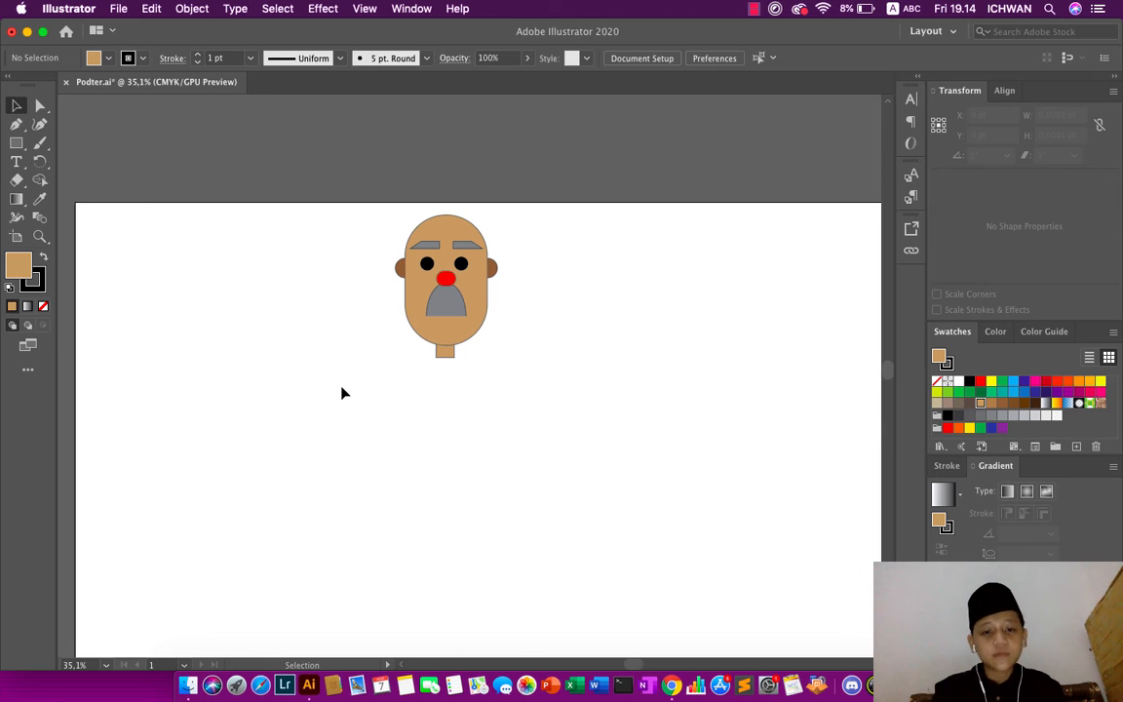
- Draw a torso rectangle about 210 pt wide and 307 pt high, directly below the neck
click(16, 142)
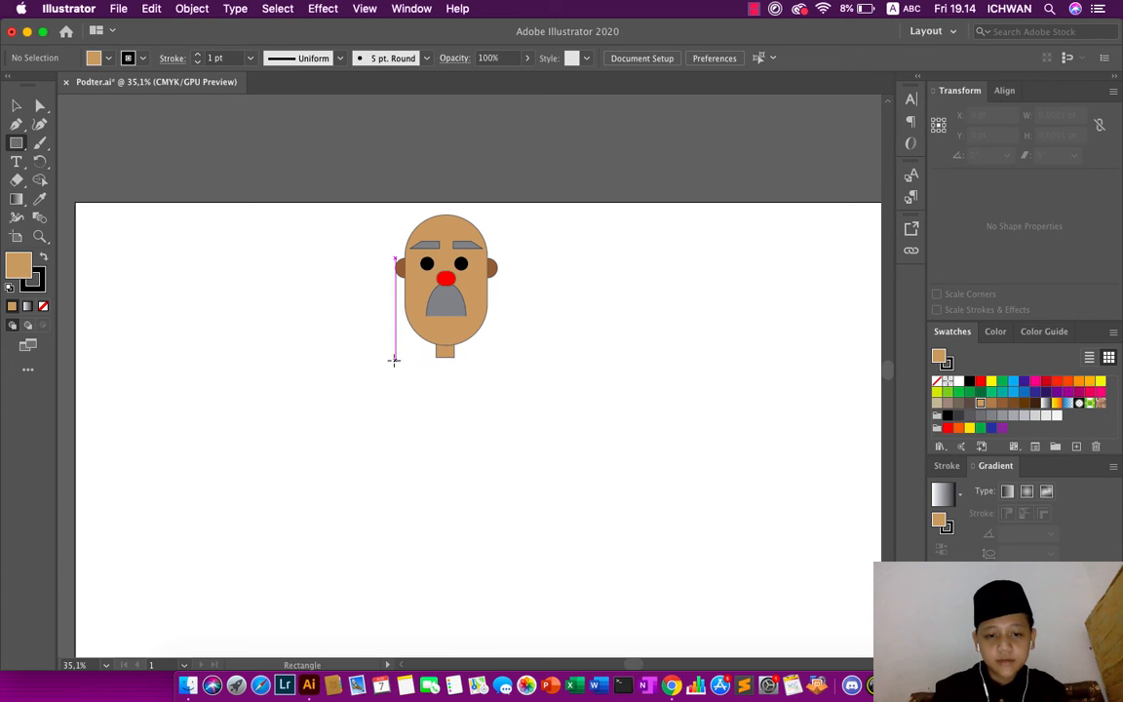
drag(395, 357, 496, 506)
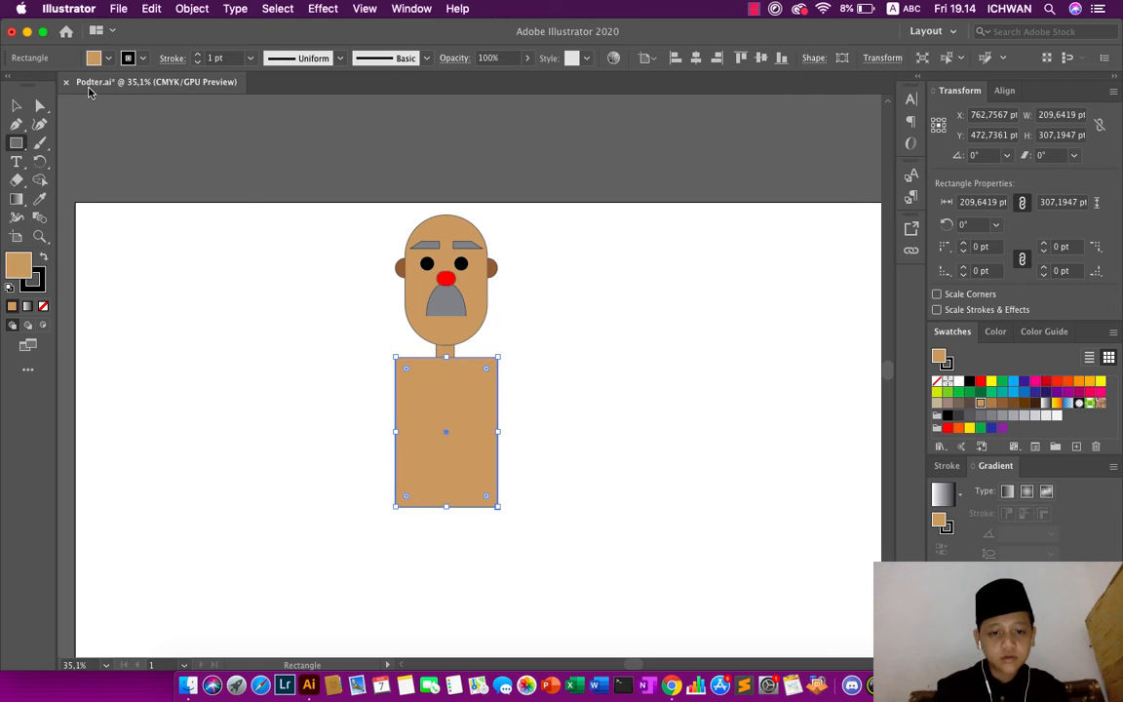
click(15, 105)
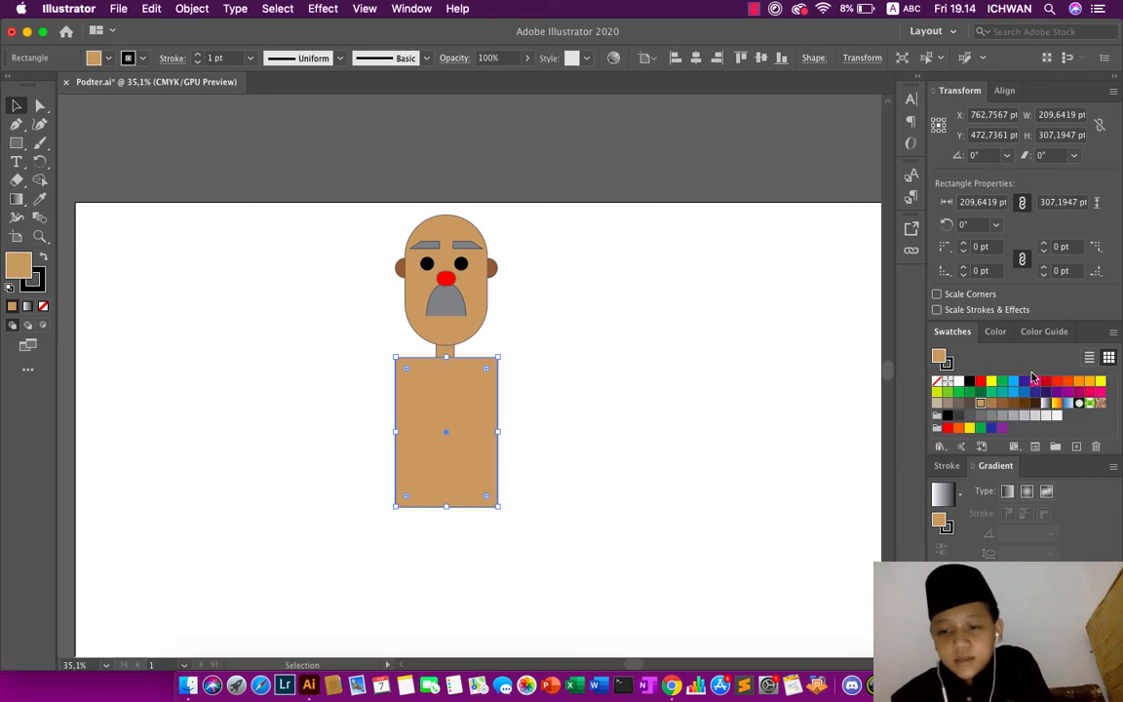
- Try red and green fills on the torso rectangle, settle on red, and deselect it
click(981, 382)
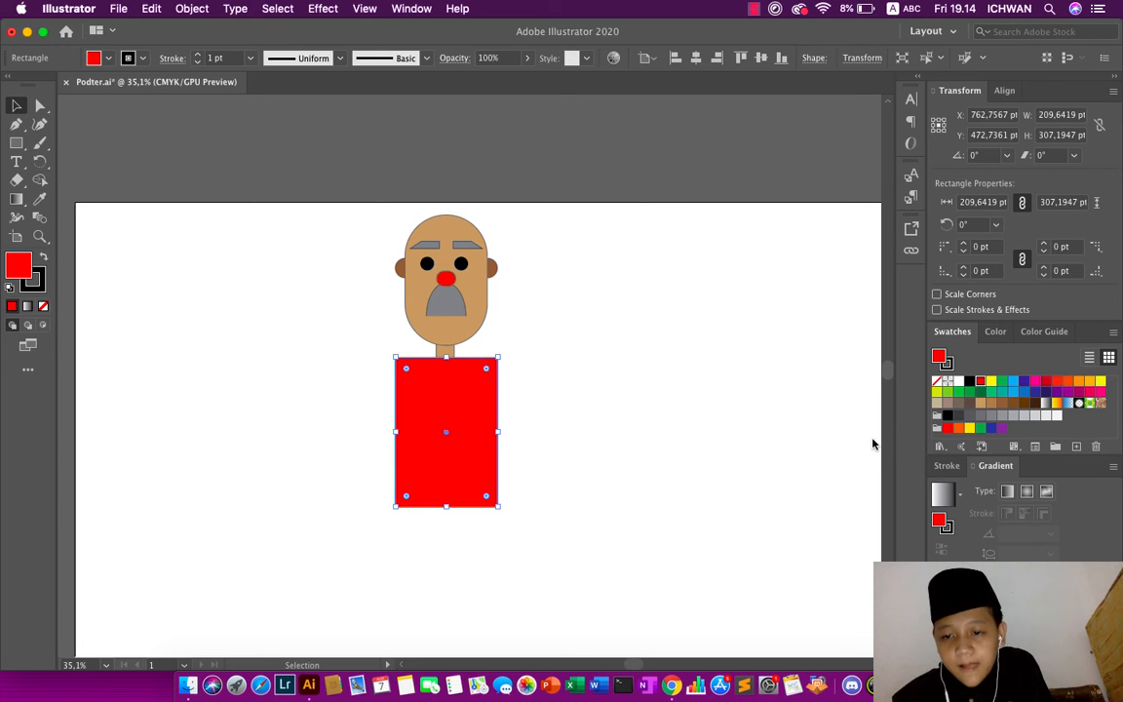
click(959, 416)
click(958, 393)
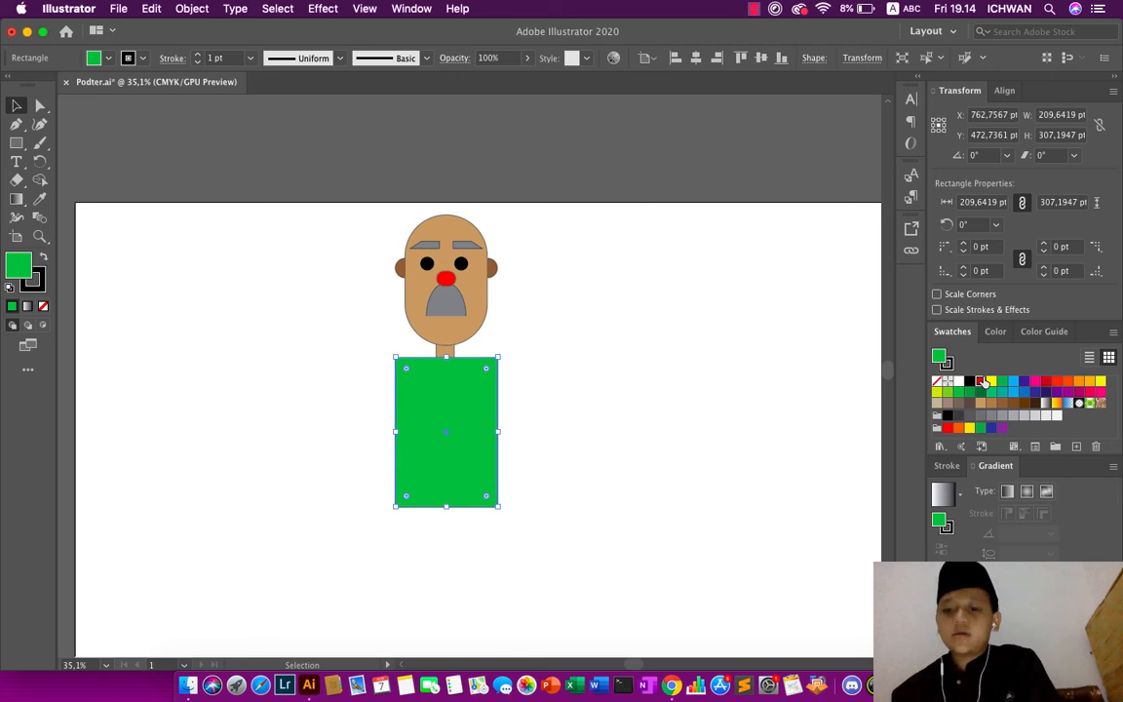
click(982, 382)
click(629, 197)
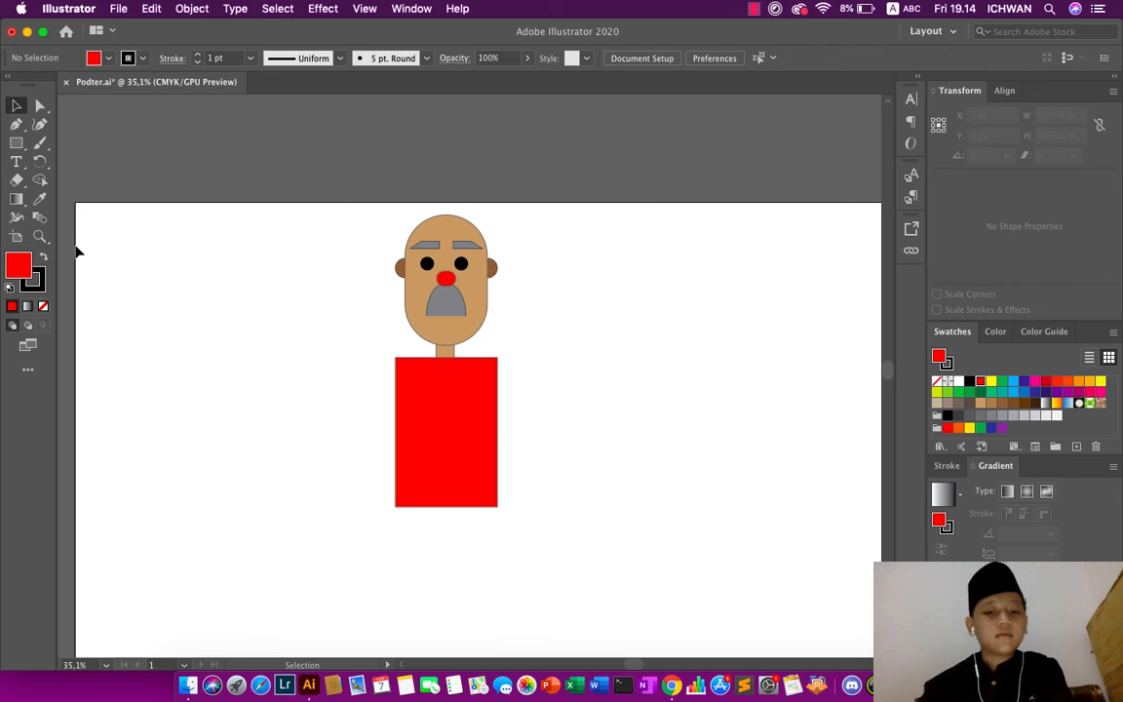
- Round all four corners of the red torso to a radius of about 57 pt
click(445, 458)
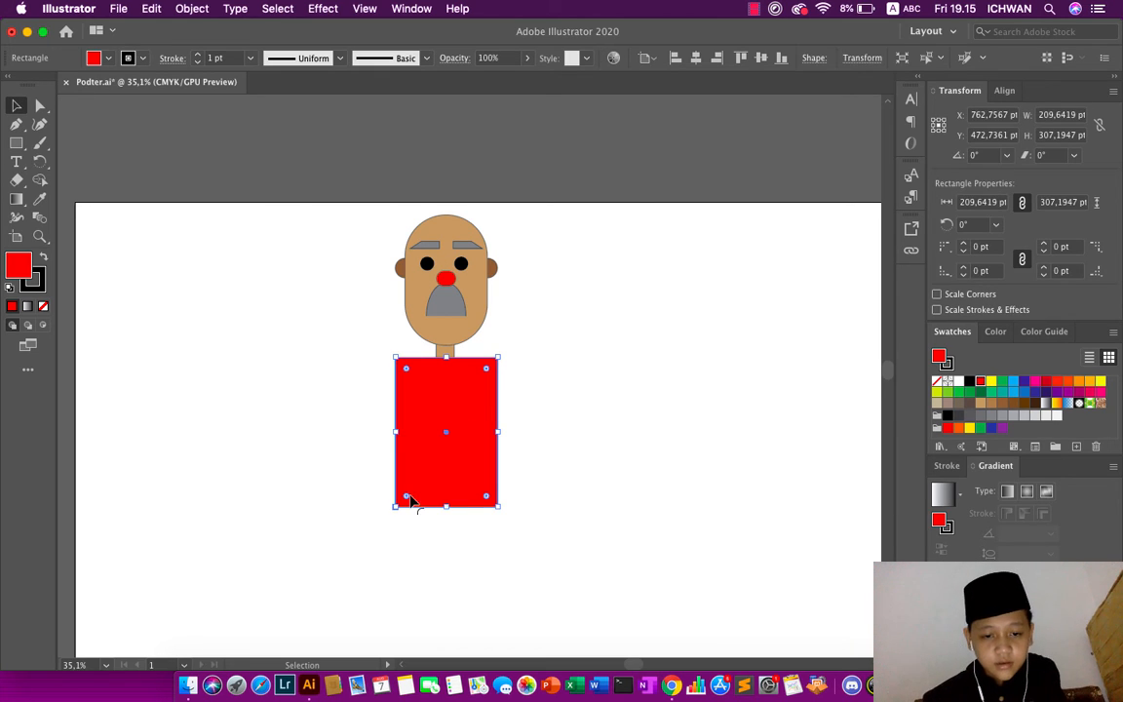
drag(408, 499, 423, 483)
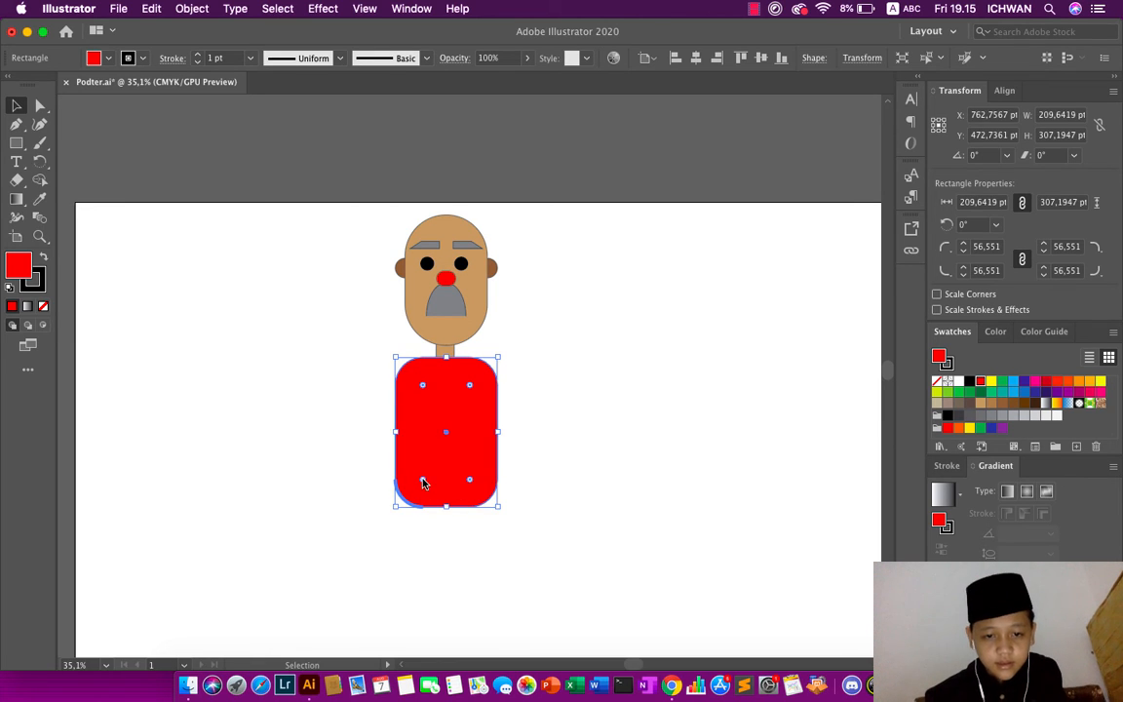
click(578, 104)
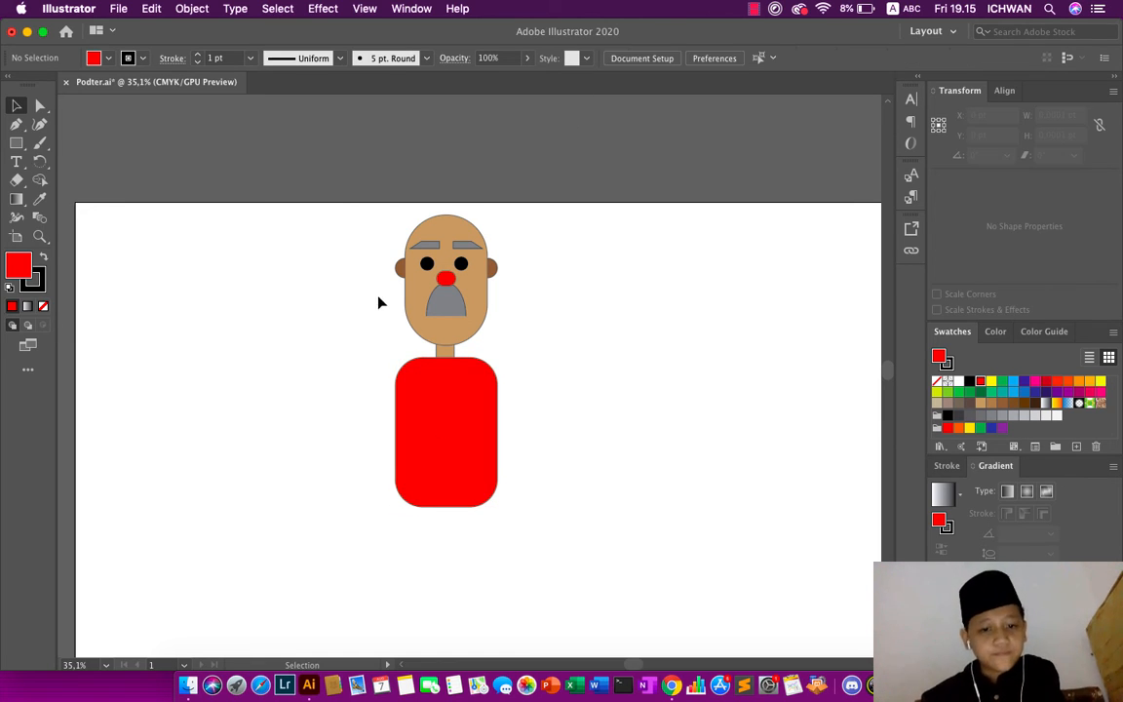
- Draw a narrow upright arm rectangle about 51 pt wide and 258 pt high to the left of the torso
click(14, 142)
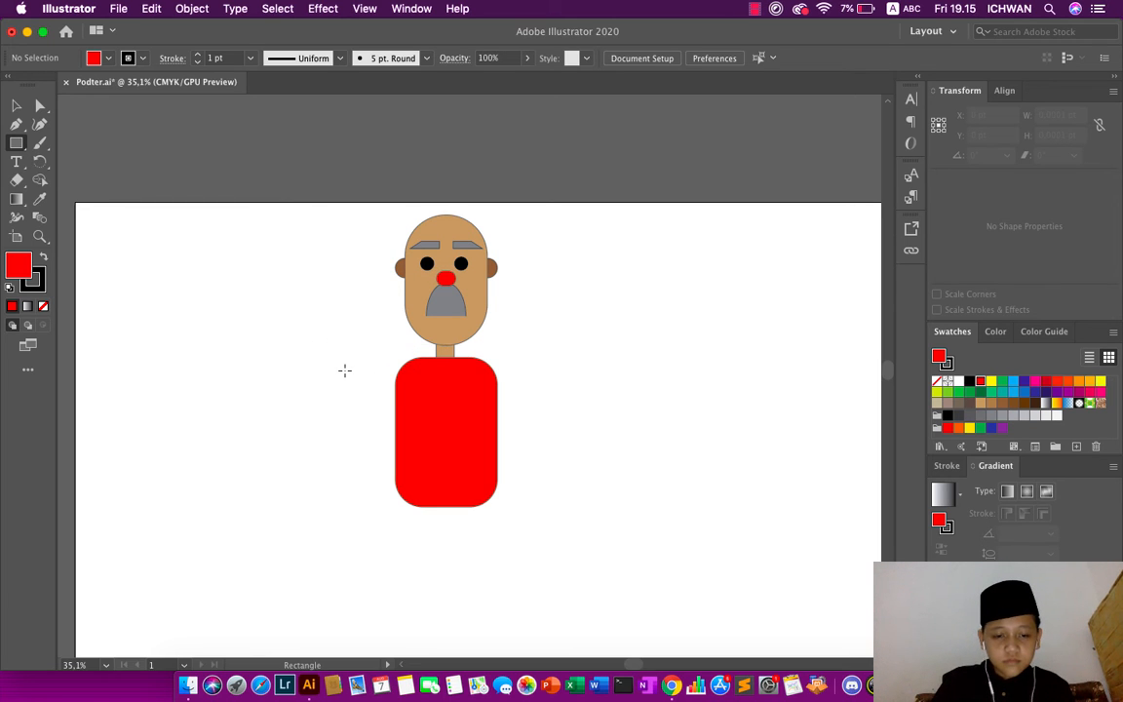
drag(347, 370, 372, 496)
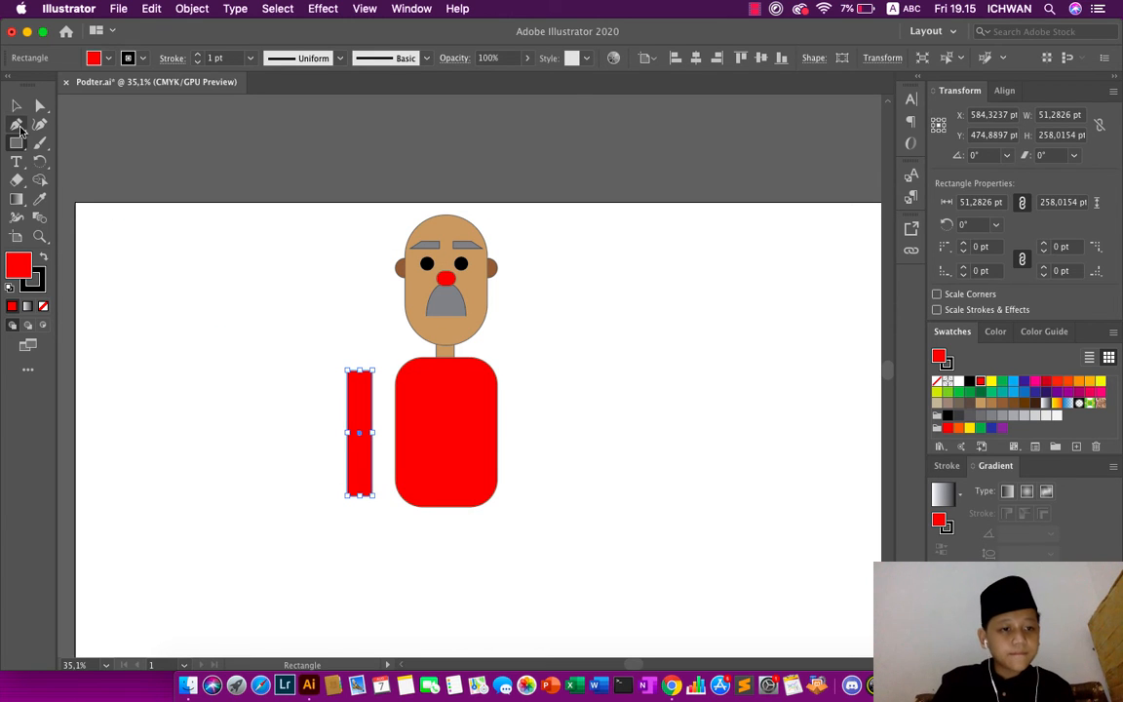
click(17, 107)
- Try to round the two bottom corners of the arm rectangle with the Direct Selection tool
click(39, 105)
scroll(176, 304, up, 5)
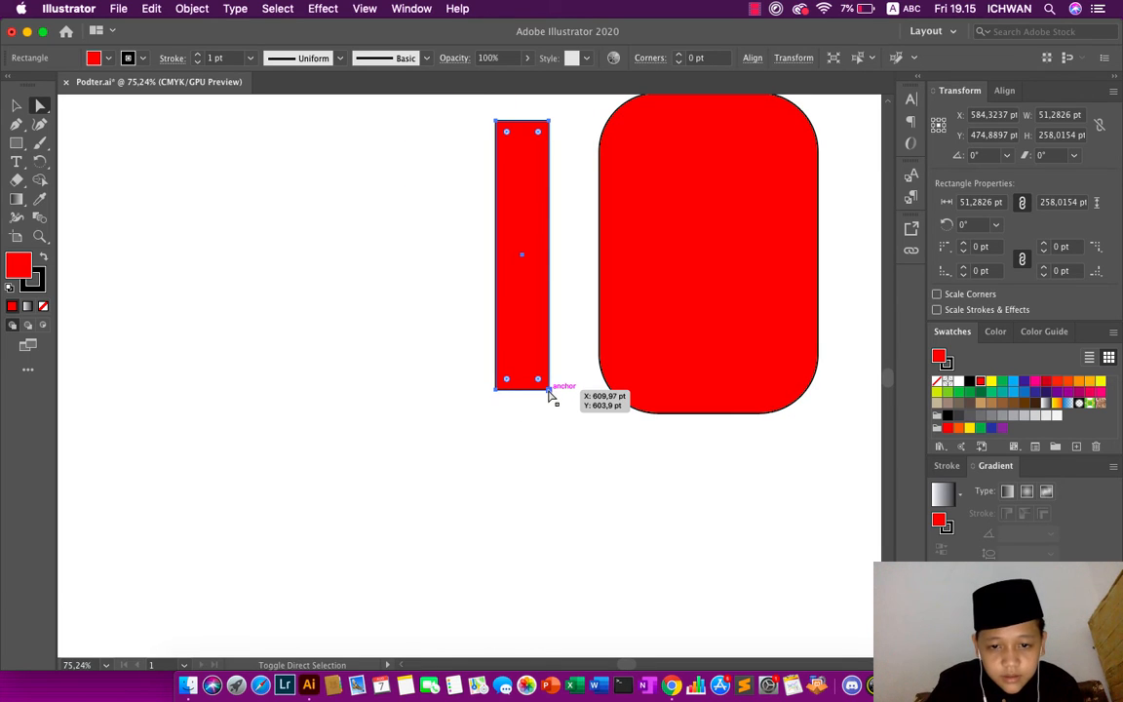
click(550, 391)
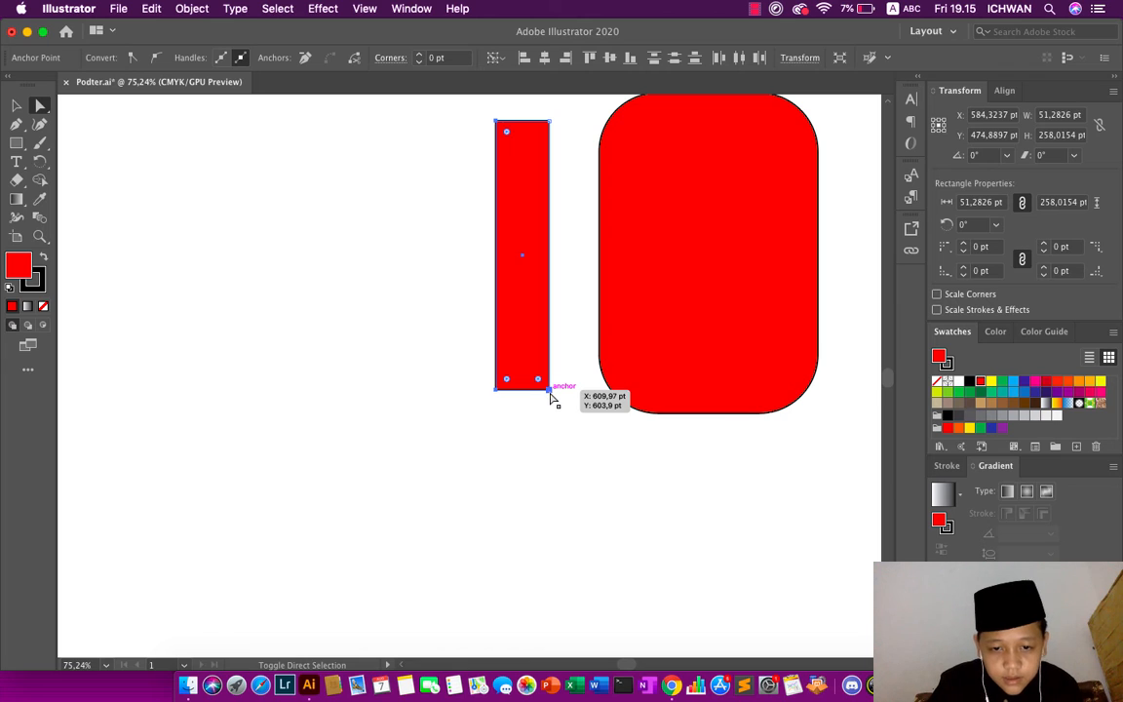
shift+click(496, 392)
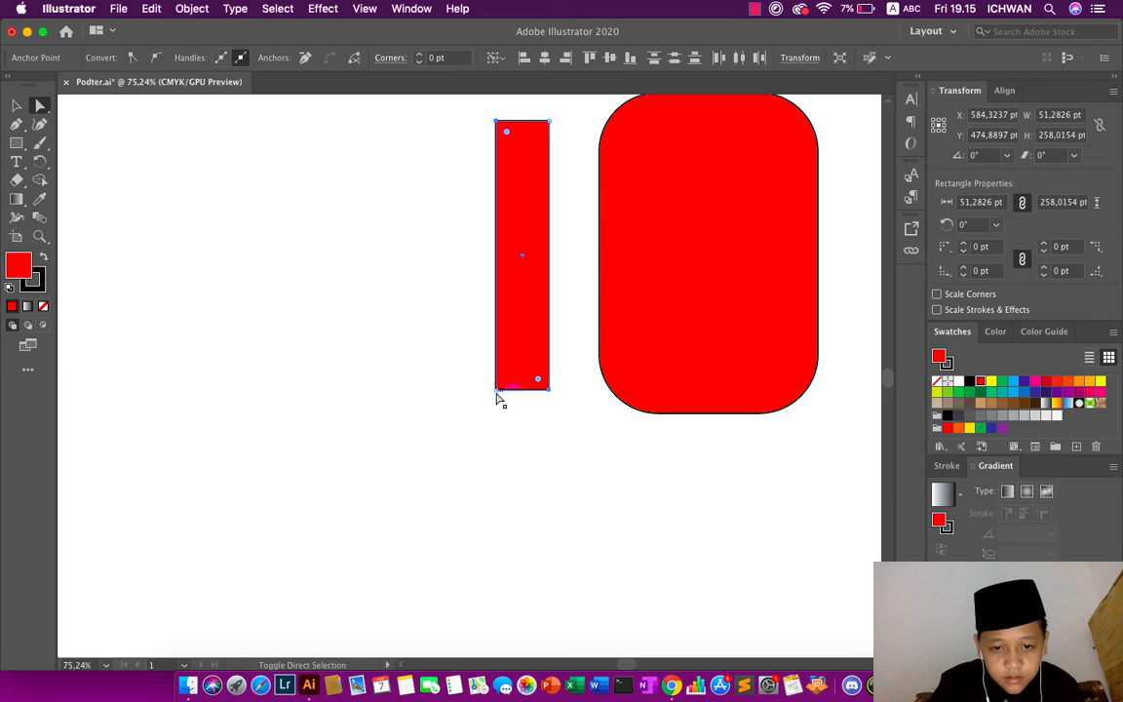
drag(504, 383, 403, 466)
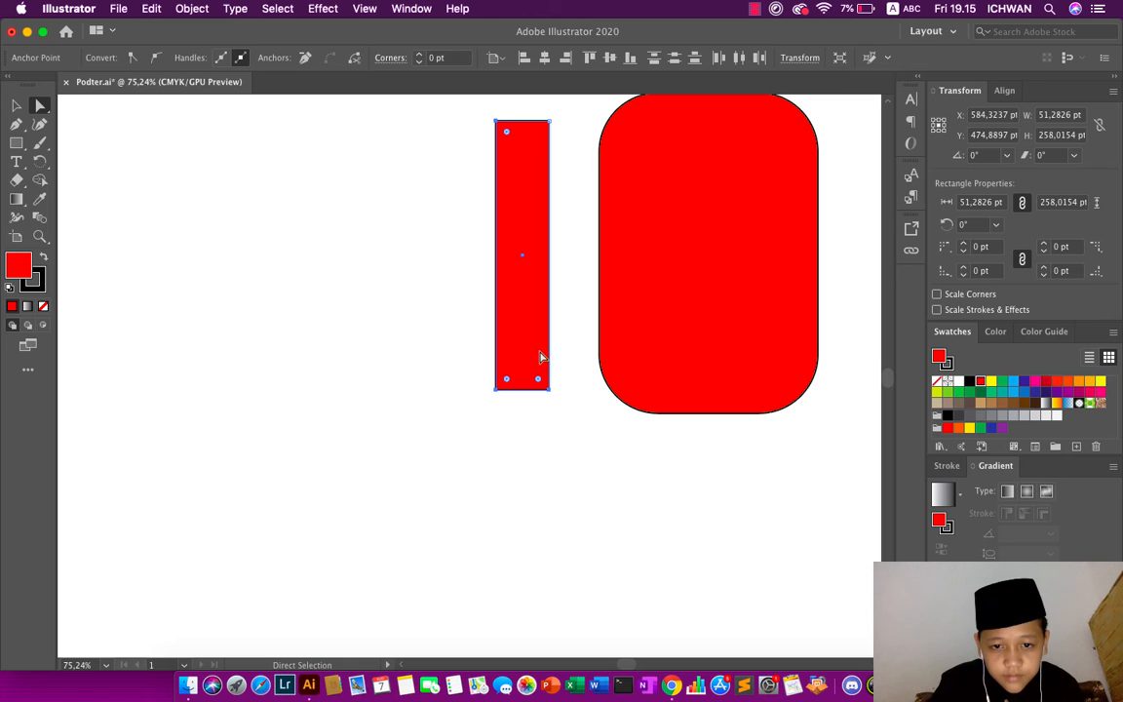
click(368, 352)
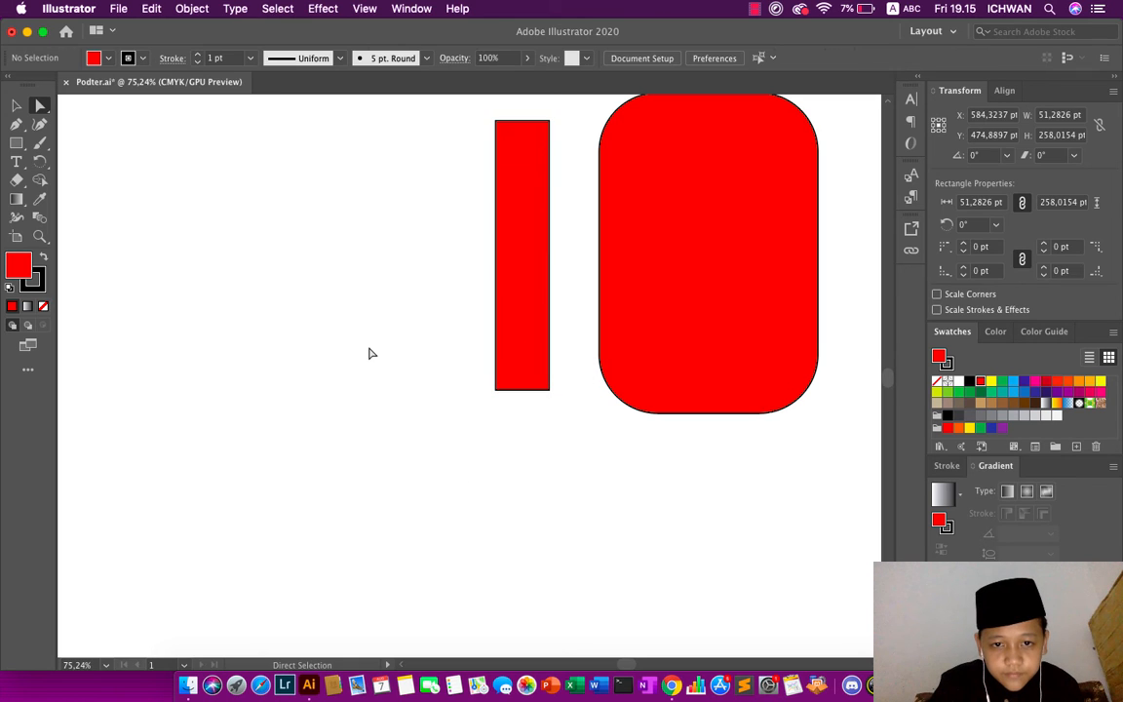
- Select both bottom corner points of the arm rectangle and round them fully into a semicircular end
click(548, 390)
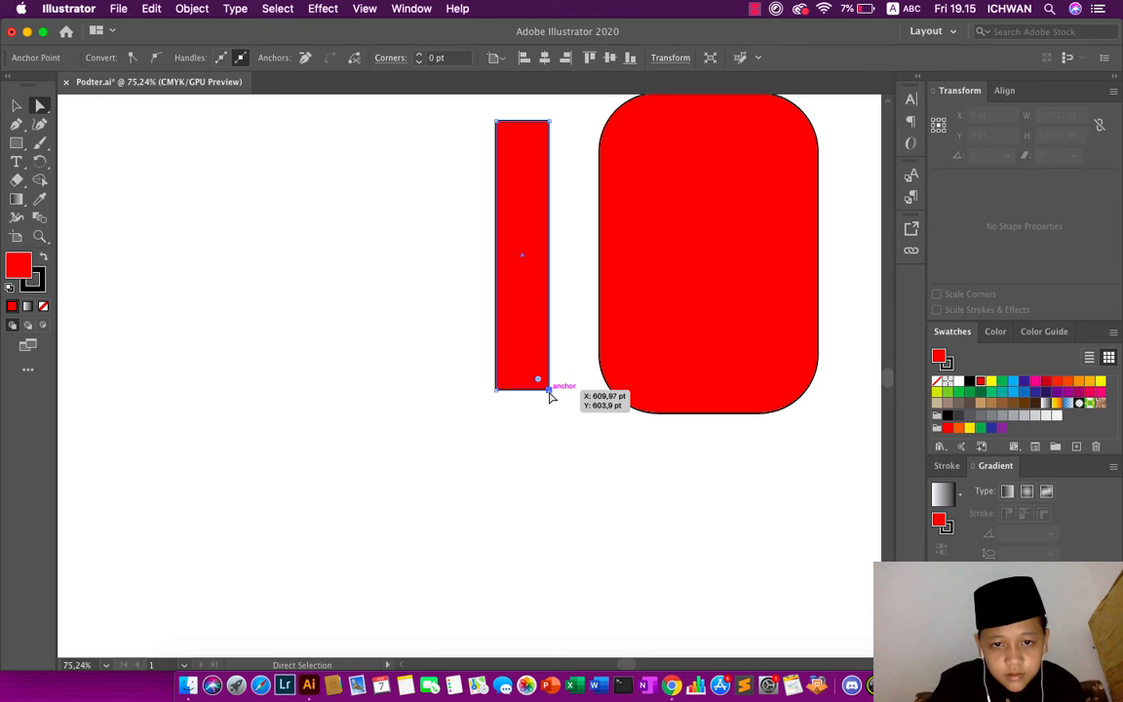
shift+click(496, 390)
drag(508, 380, 522, 359)
click(390, 351)
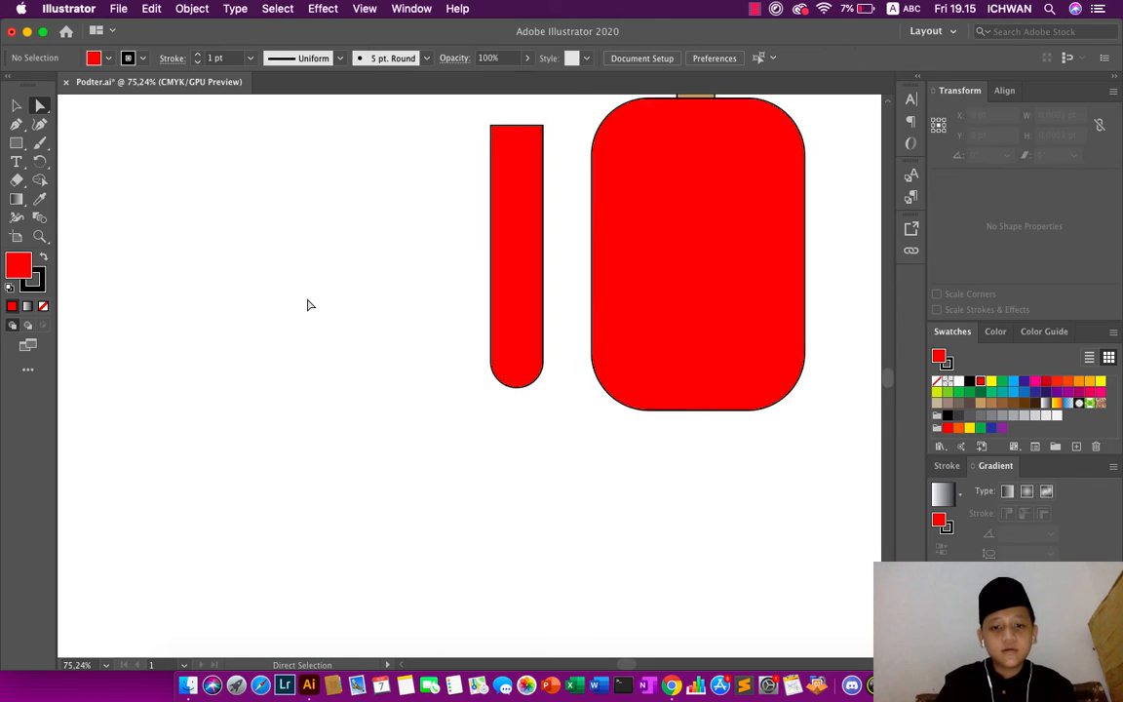
- Shorten the arm rectangle from its top edge to a height of about 220 pt
scroll(307, 306, down, 5)
click(422, 372)
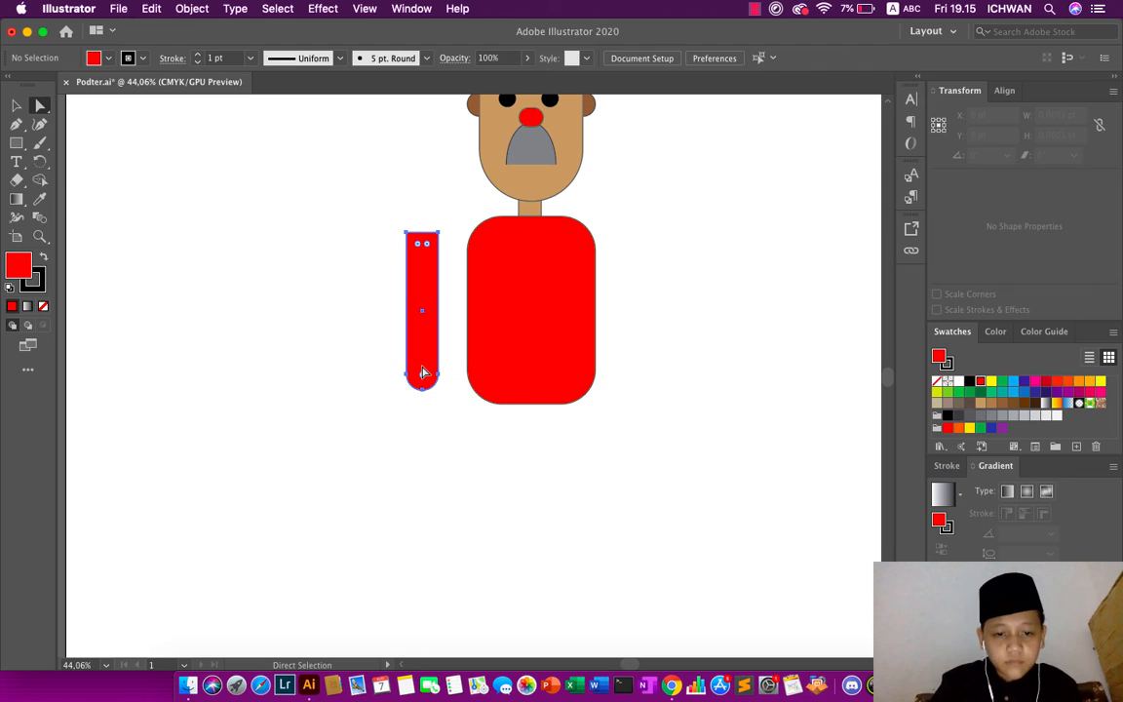
click(17, 104)
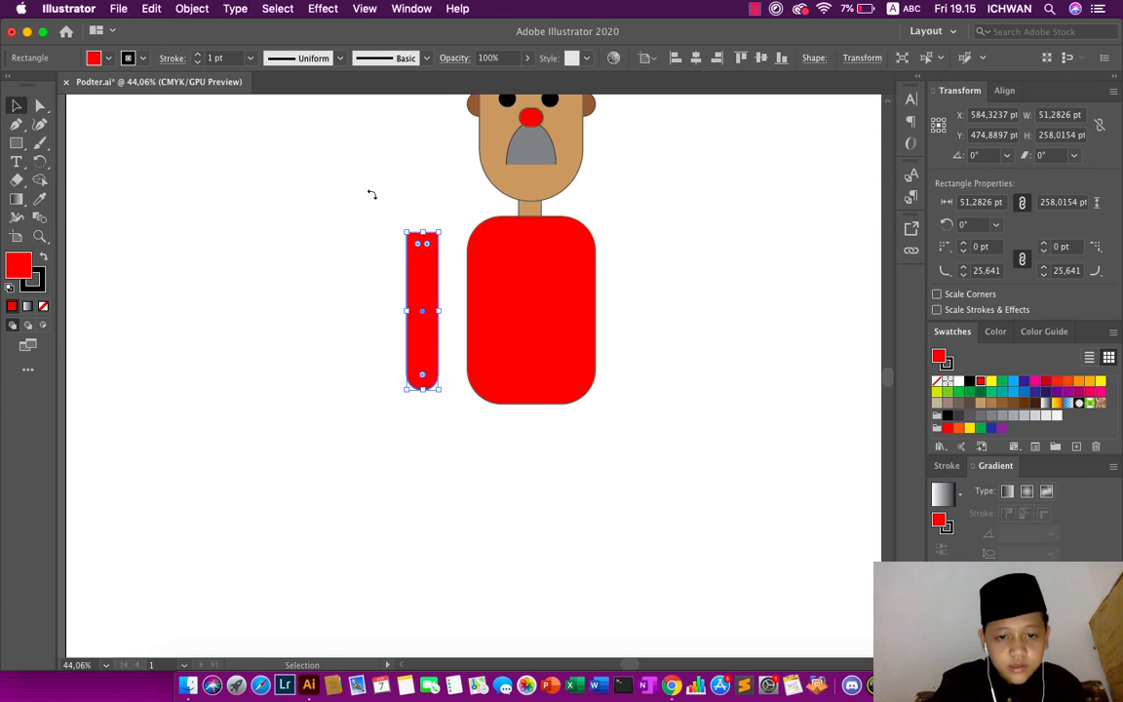
drag(422, 232, 430, 257)
click(328, 176)
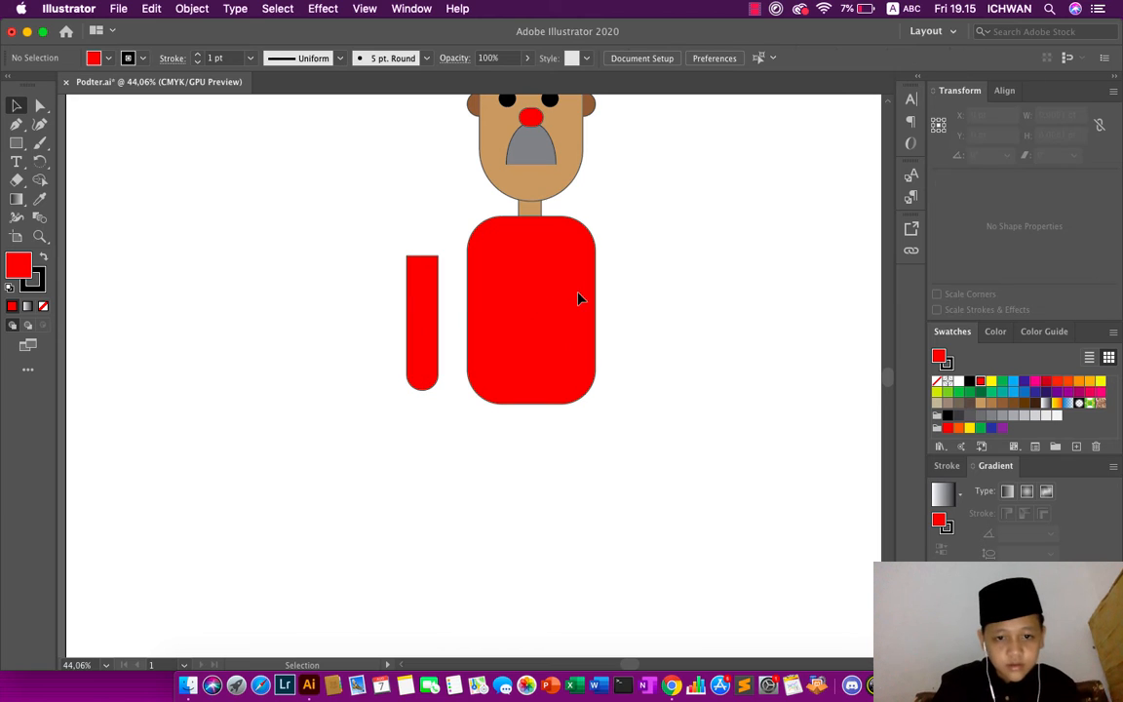
- Recolor the arm with the face's tan fill using the Eyedropper
click(424, 303)
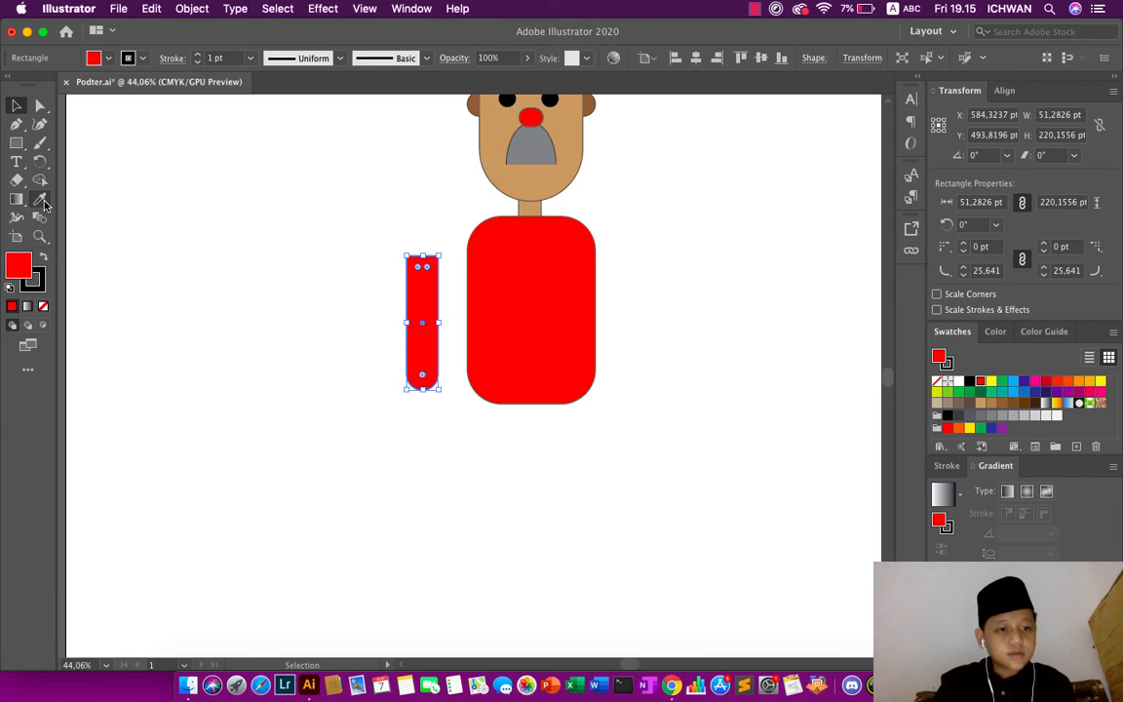
click(40, 199)
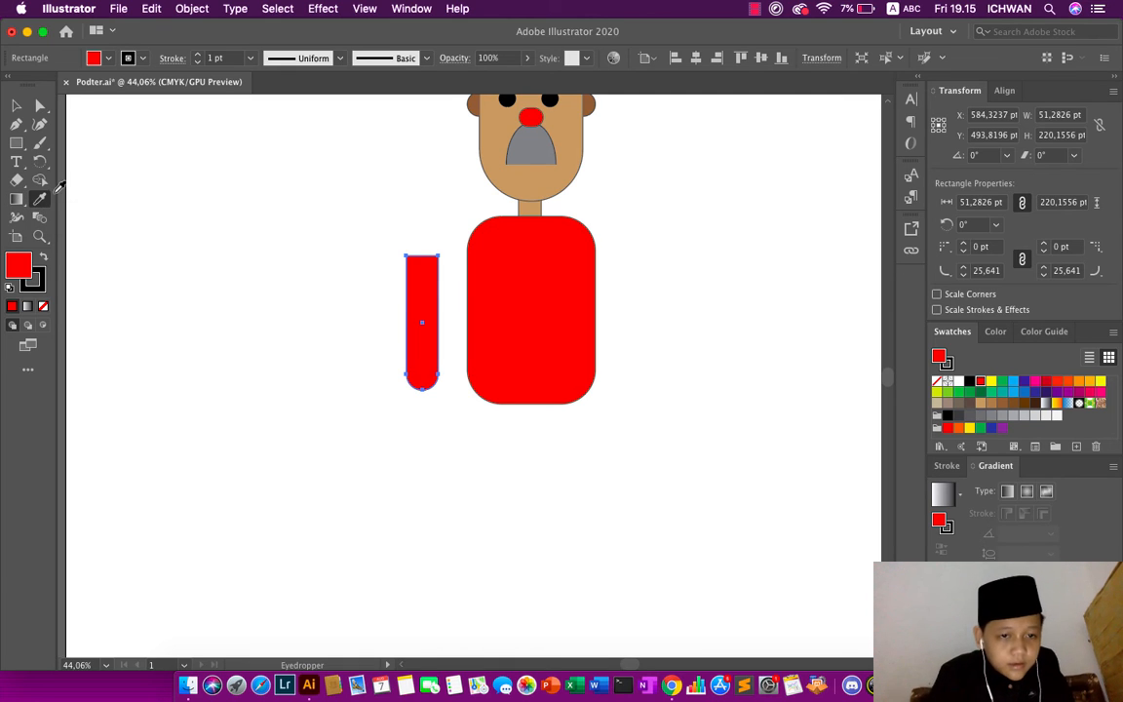
click(529, 172)
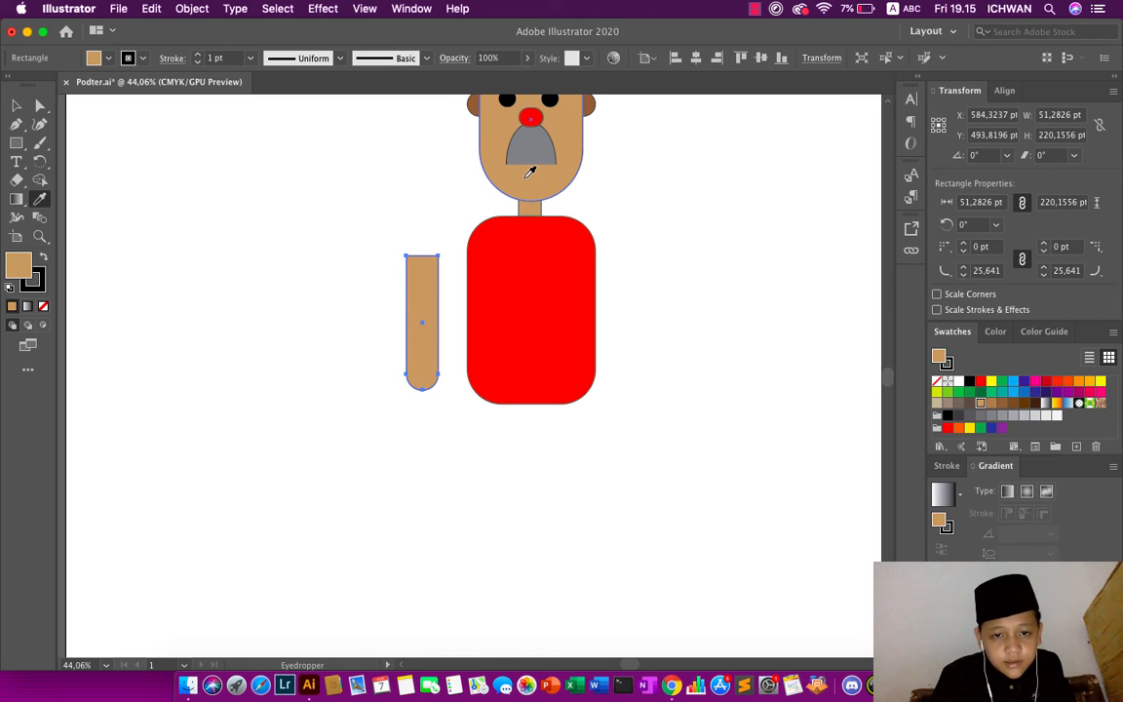
click(16, 104)
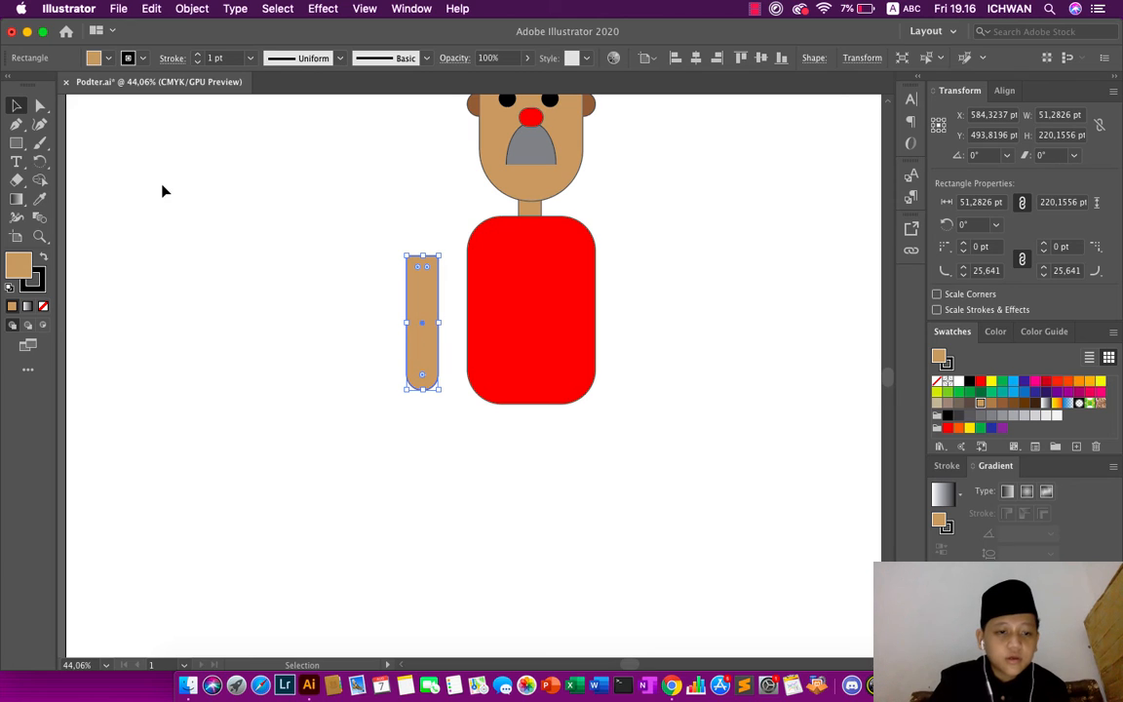
- Rotate the arm about 32° clockwise and move it so its square upper end overlaps the torso's left shoulder
click(39, 163)
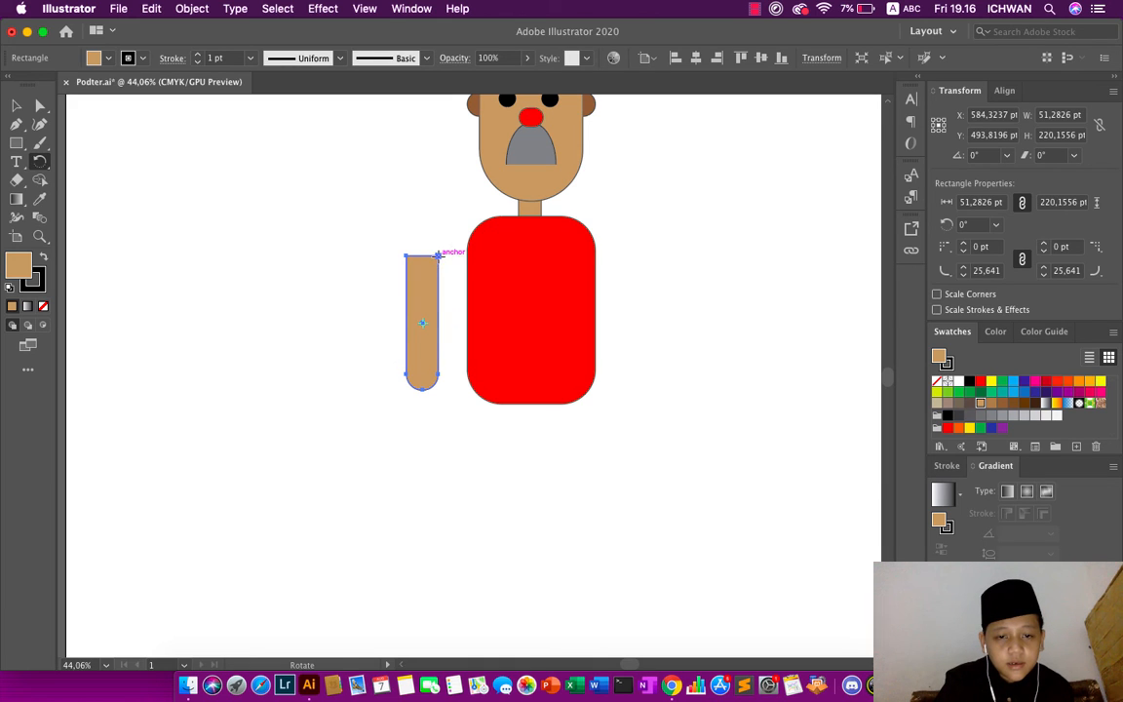
drag(438, 253, 468, 283)
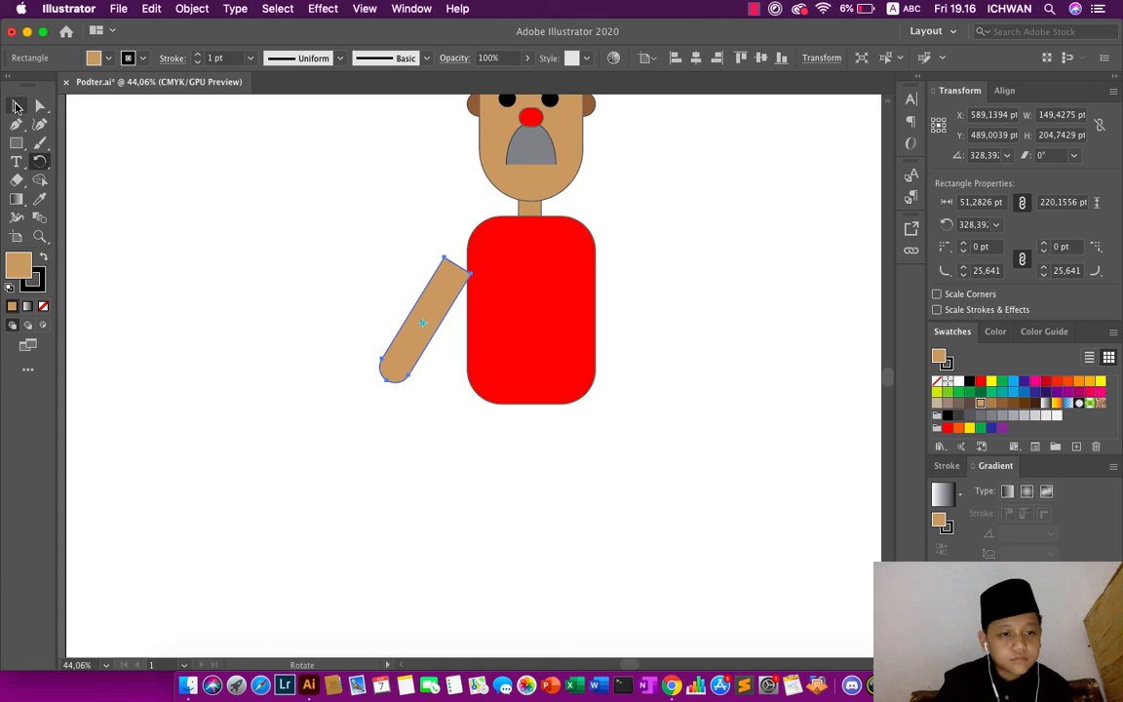
click(15, 105)
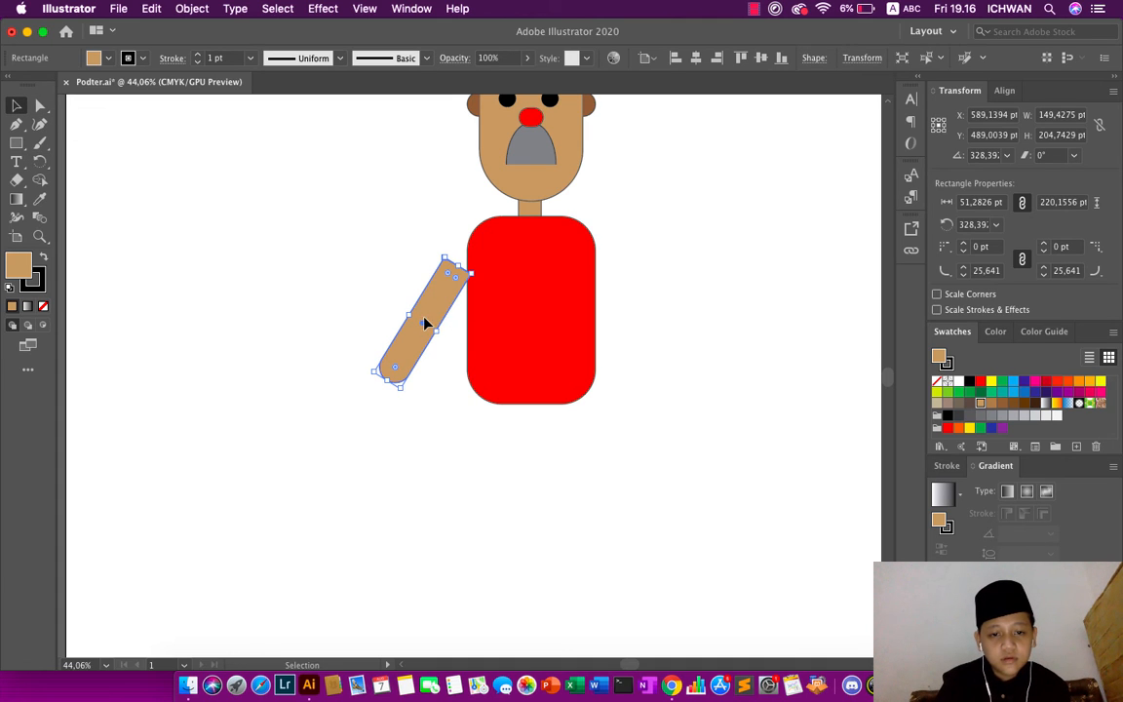
drag(425, 324, 447, 304)
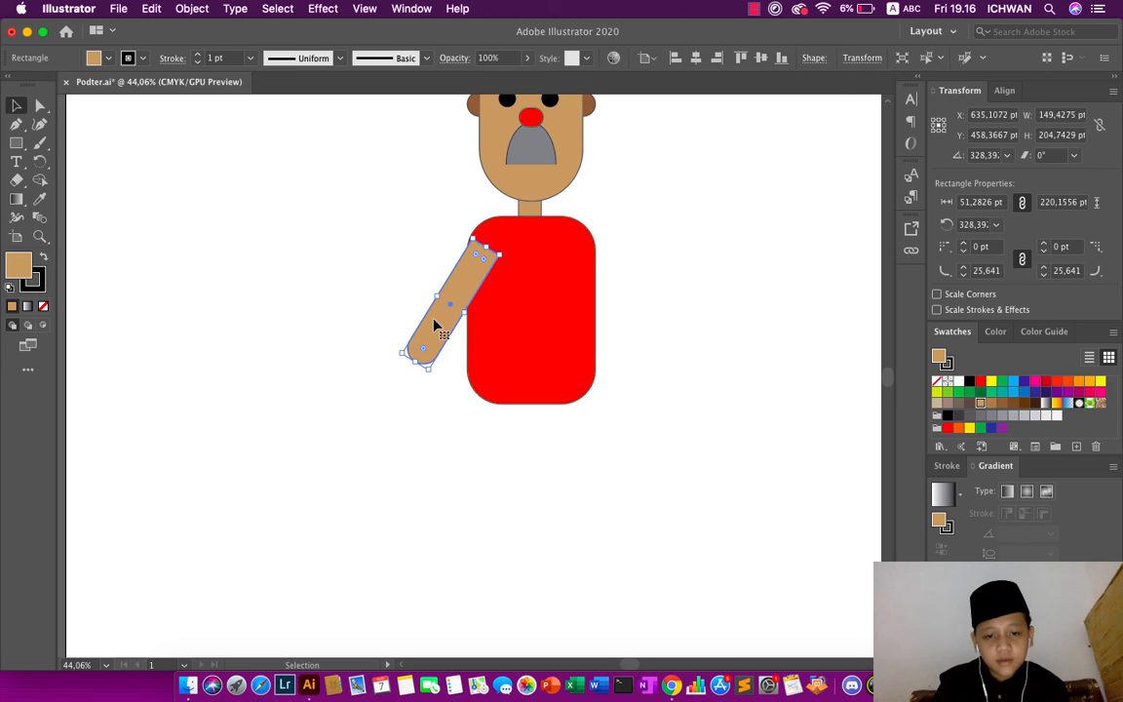
- Send the tan arm to the back behind the torso and nudge it slightly upward at the shoulder
right_click(435, 325)
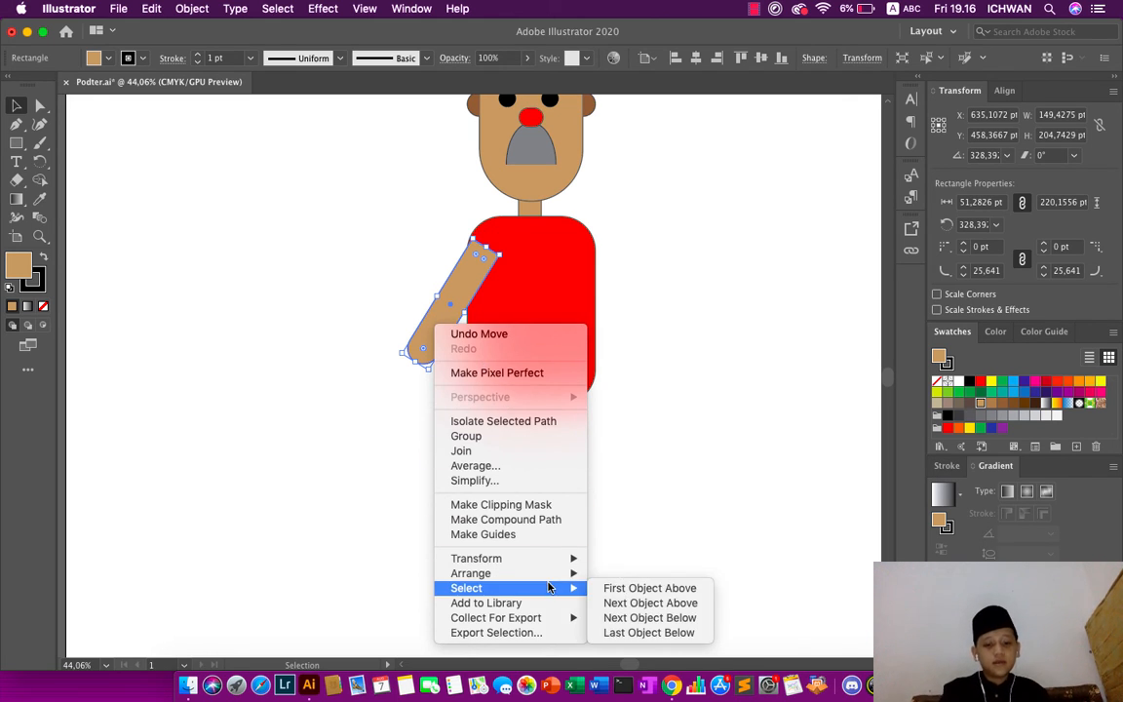
mouse_move(548, 577)
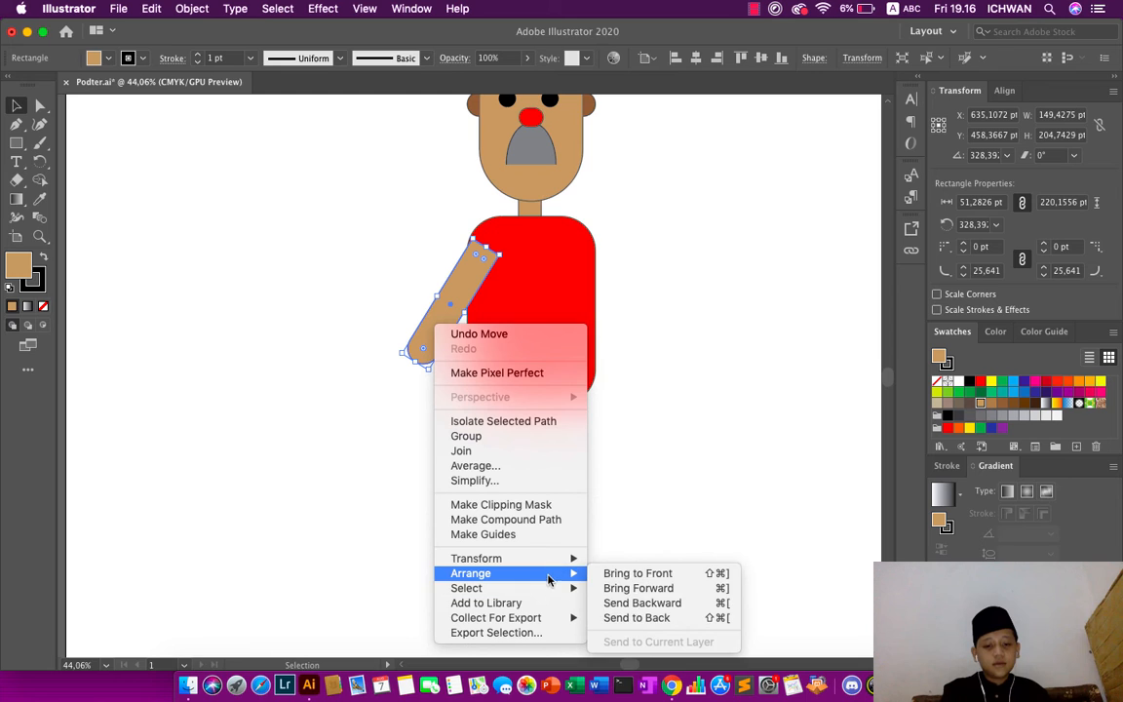
click(637, 620)
click(594, 553)
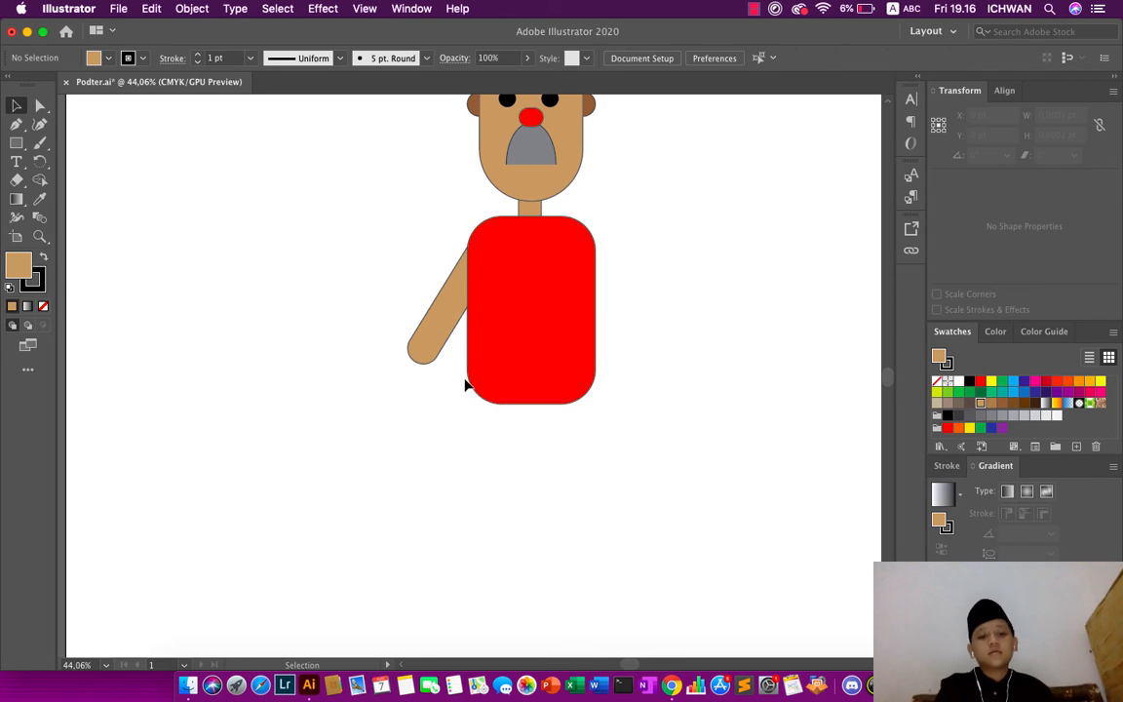
drag(438, 332, 439, 322)
click(322, 234)
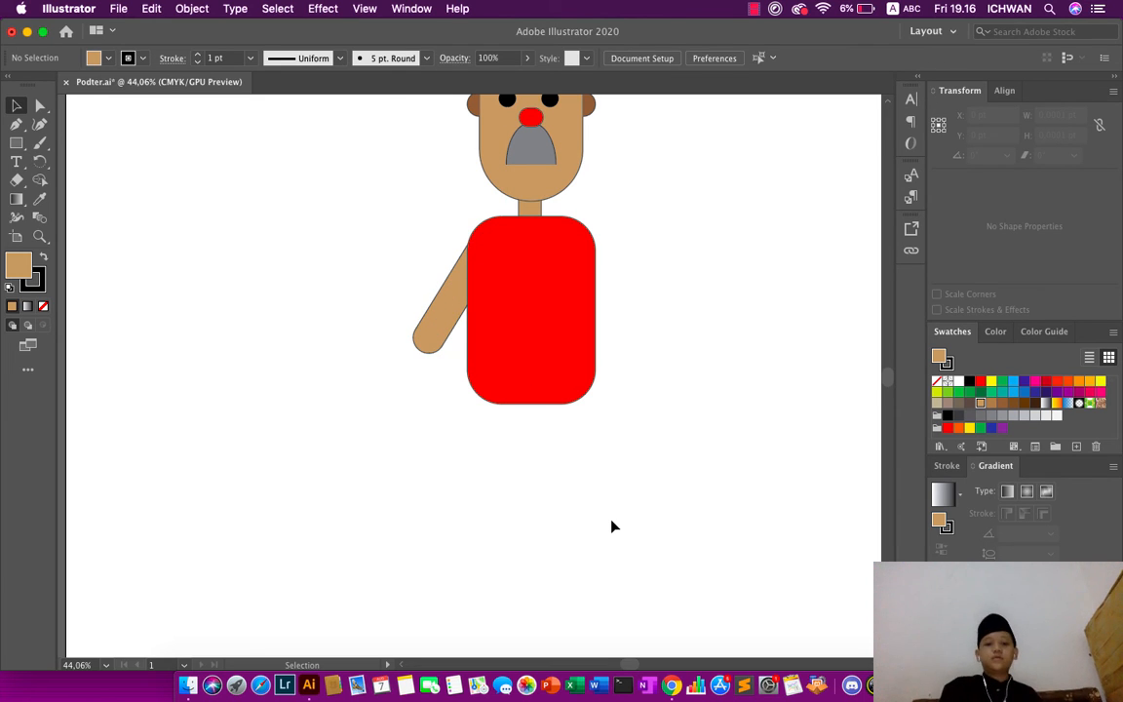
- Duplicate the tan arm by copy and paste, and move the copy to the right side of the torso
scroll(612, 527, up, 5)
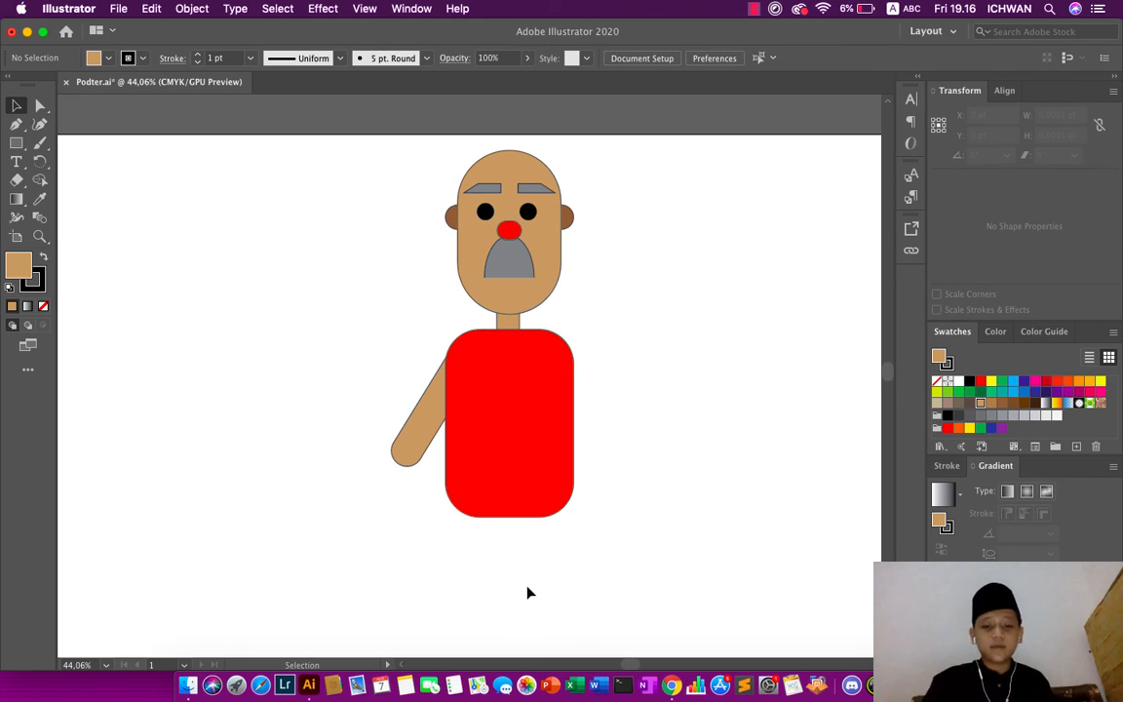
scroll(494, 611, down, 2)
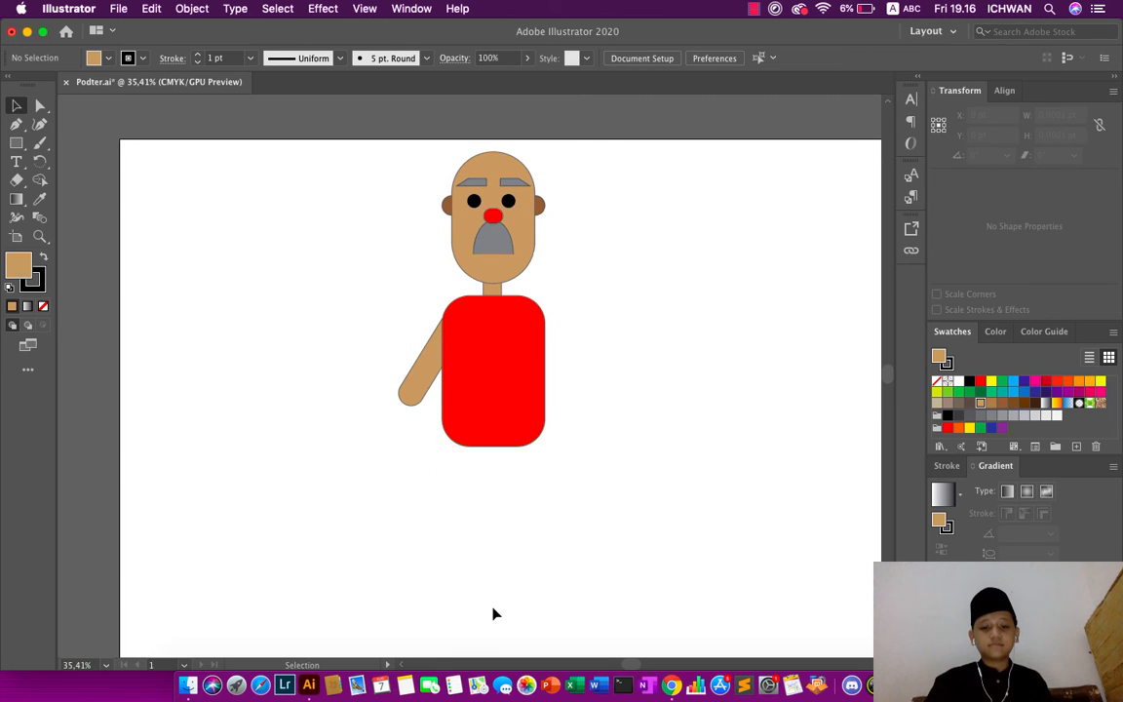
scroll(495, 613, up, 1)
click(421, 380)
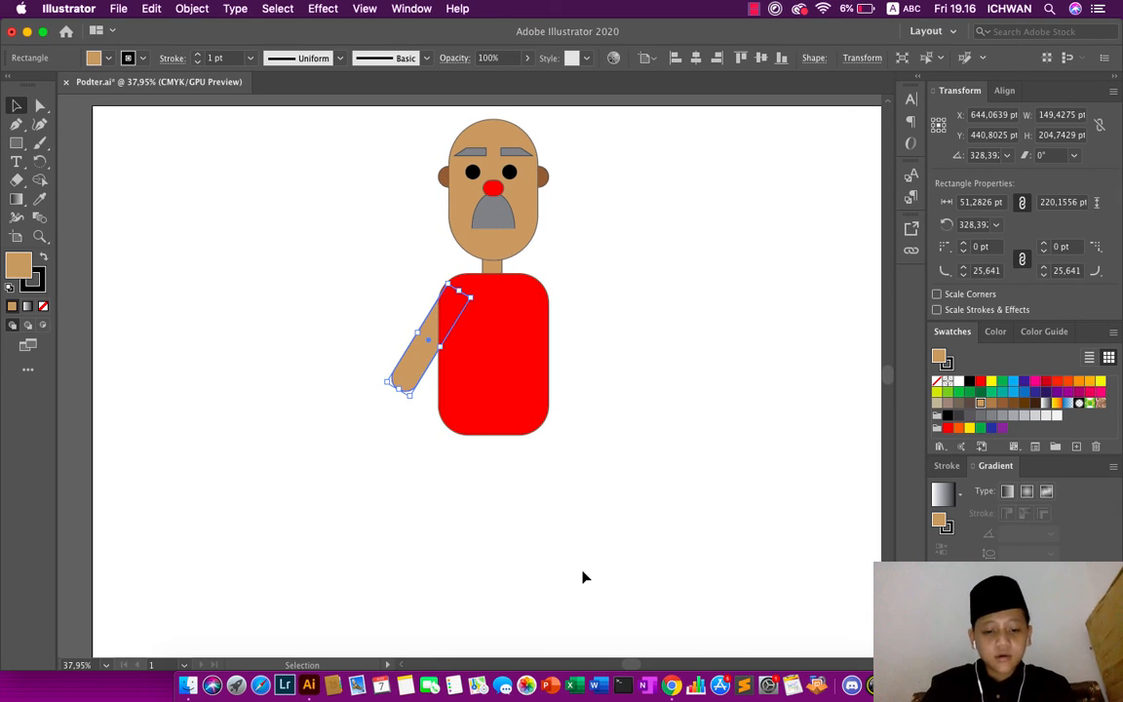
key(a)
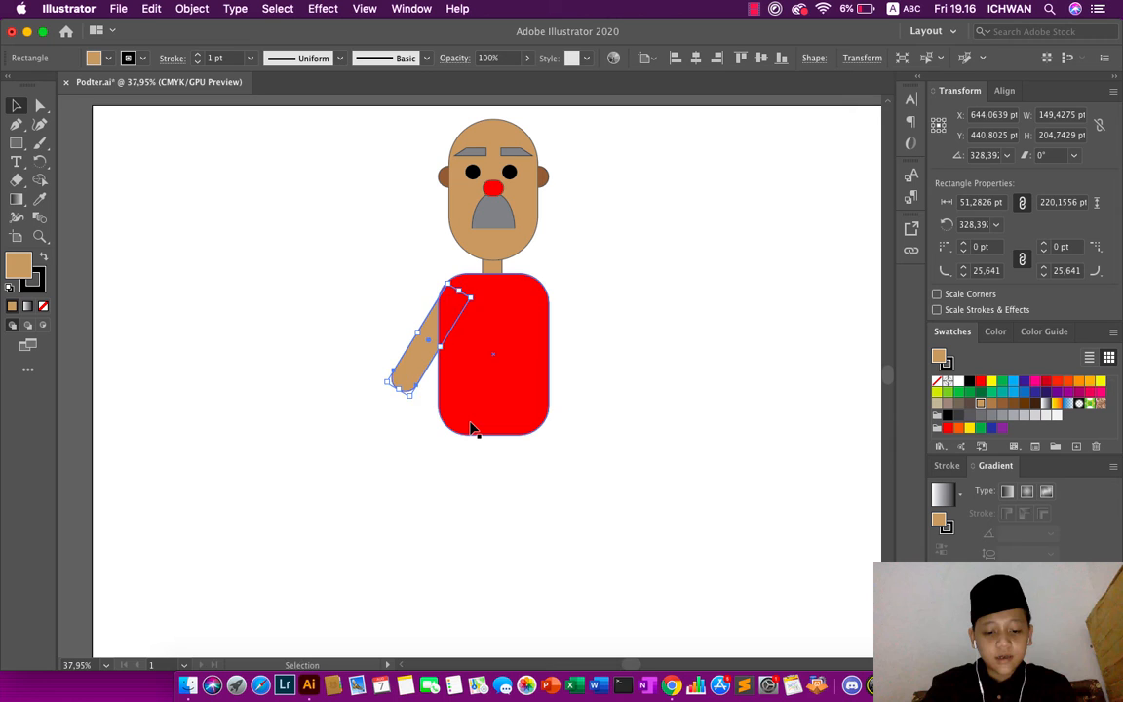
key(super+v)
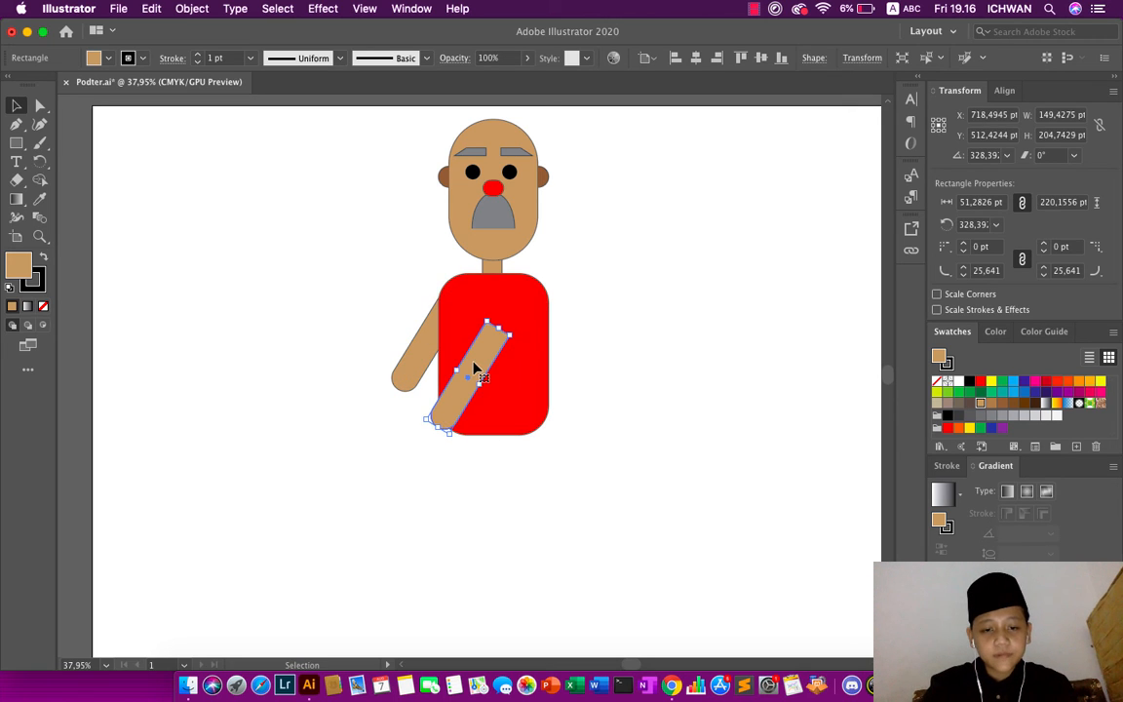
drag(477, 367, 565, 333)
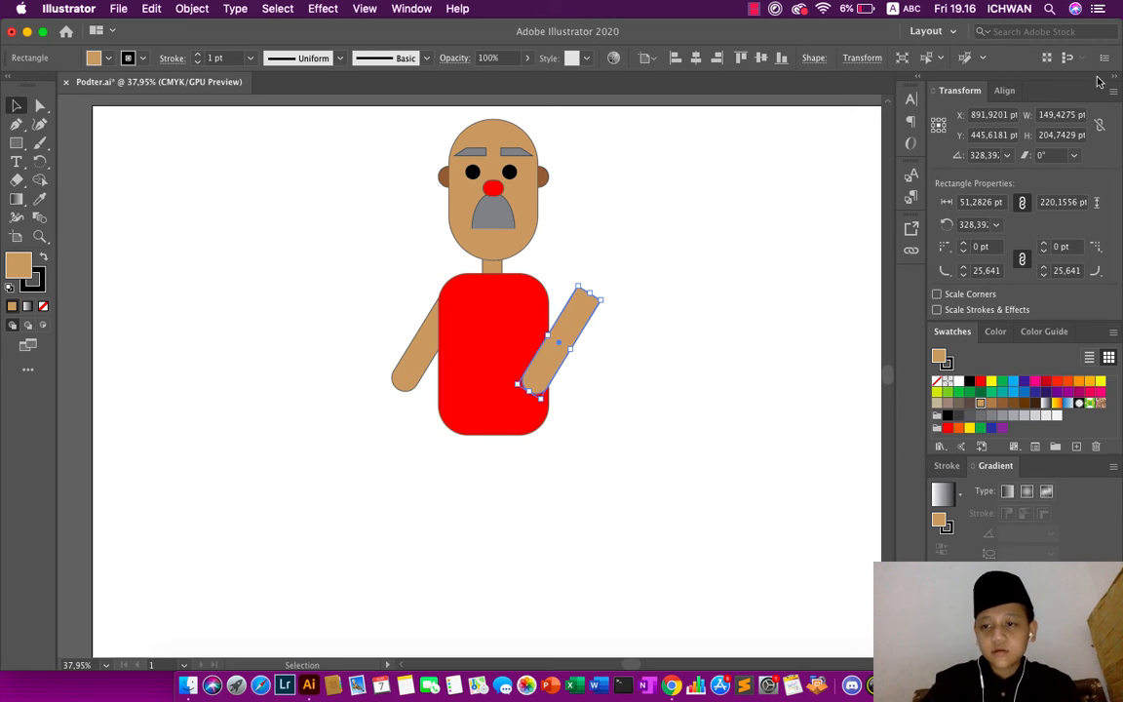
- Flip the copied arm horizontally and shift it slightly so its upper end meets the torso's right shoulder
click(1112, 91)
click(1067, 132)
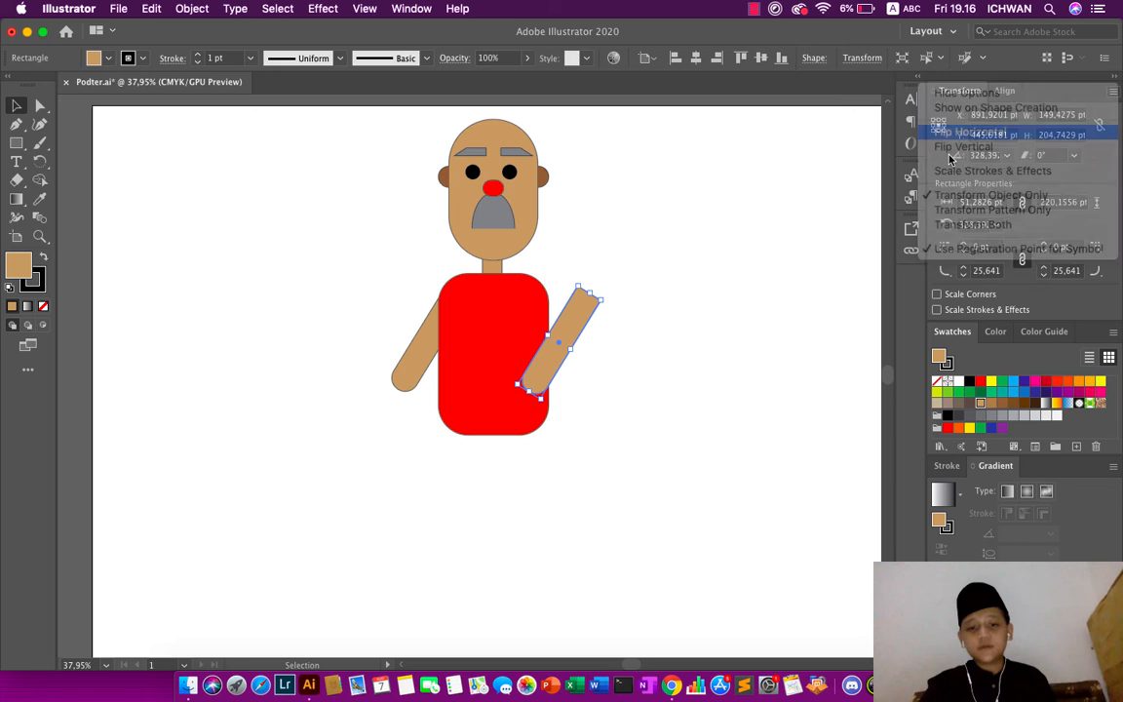
click(722, 275)
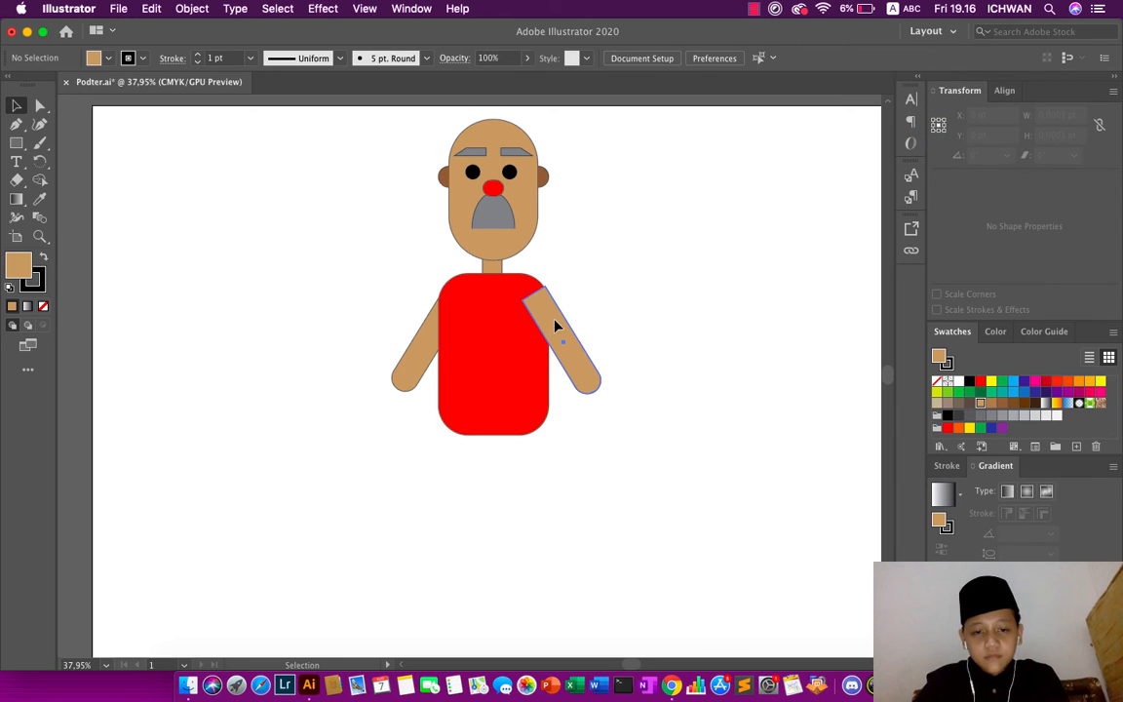
drag(553, 325, 546, 319)
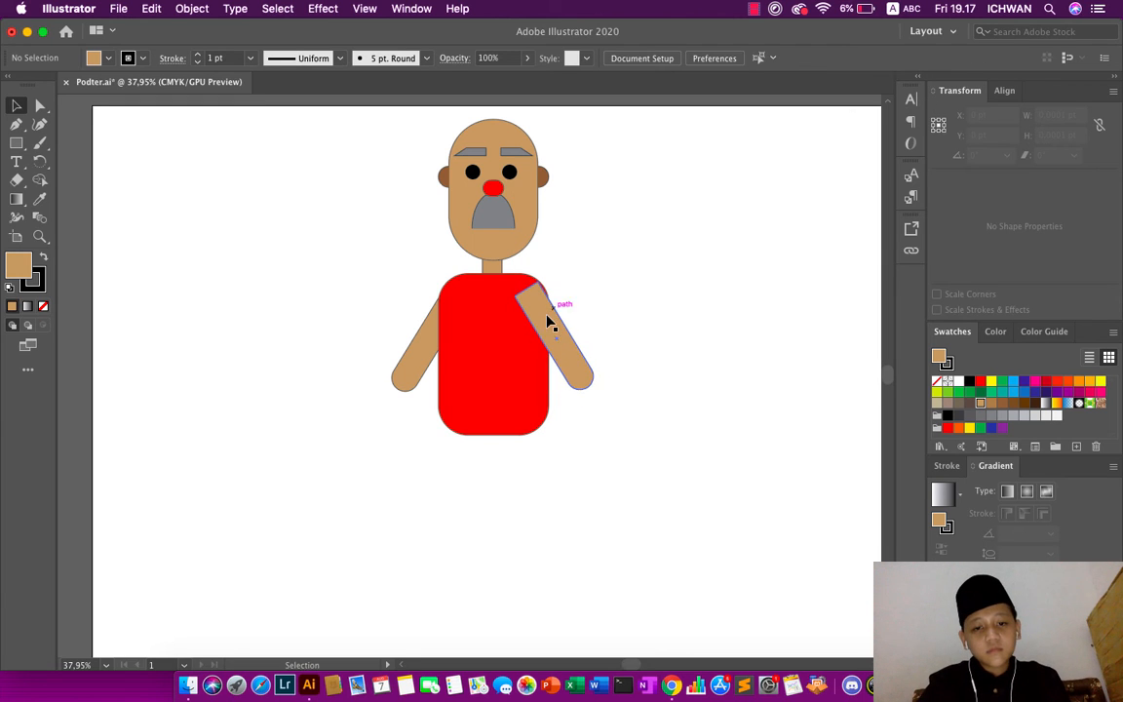
- Send the mirrored right arm to the back behind the torso
click(544, 320)
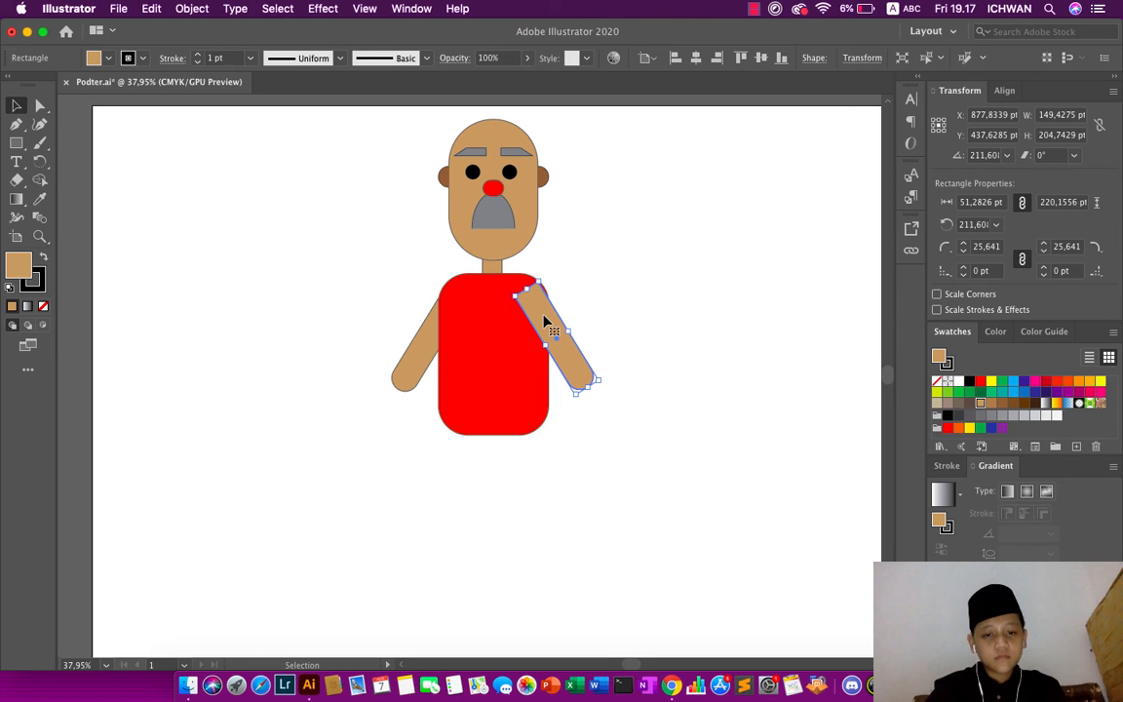
right_click(544, 321)
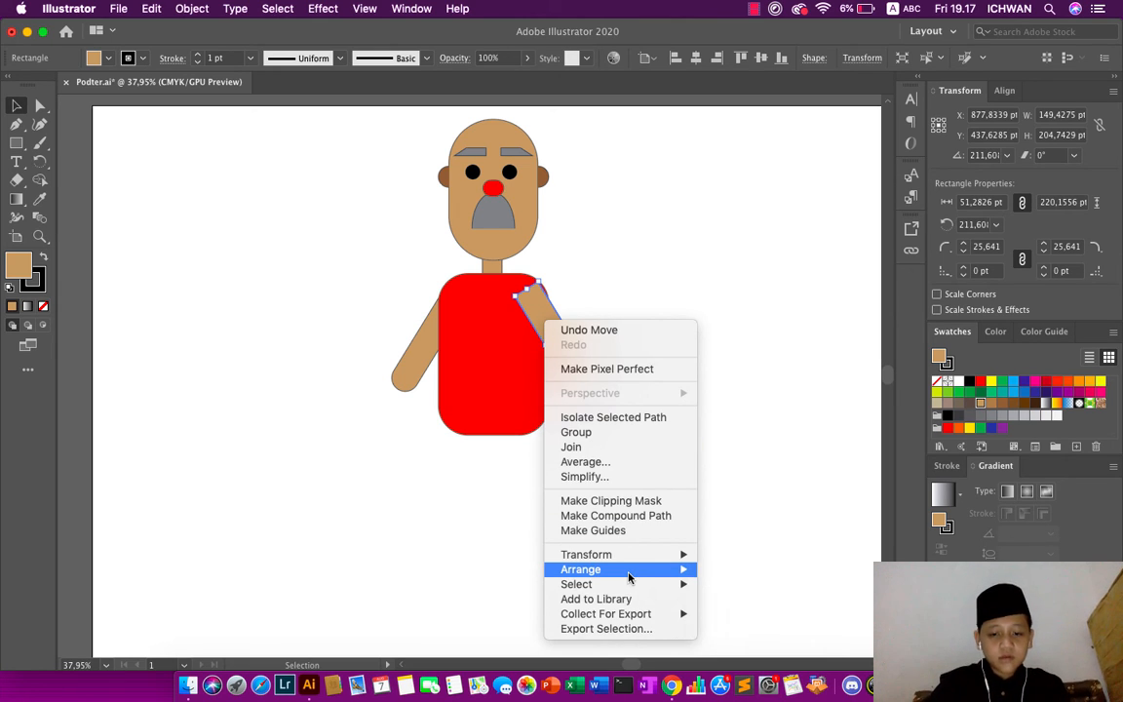
mouse_move(630, 578)
click(769, 614)
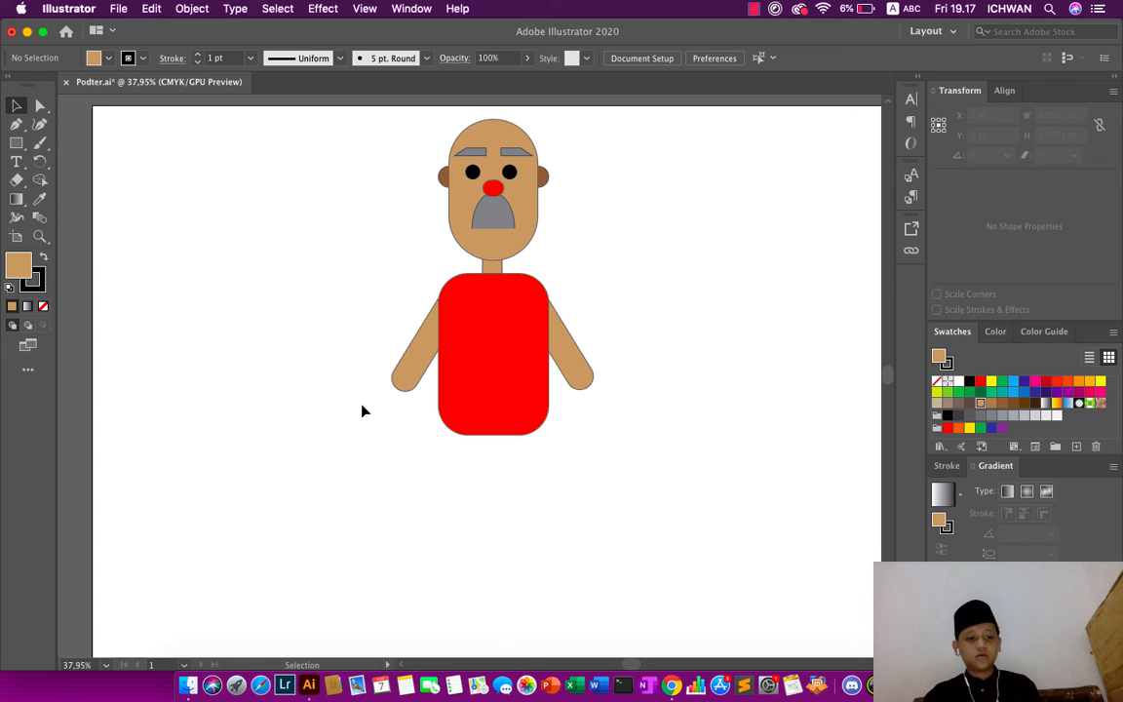
- Draw a tan leg rectangle about 48 pt wide and 209 pt high below the torso's left half and raise it to overlap the torso's bottom edge
click(15, 142)
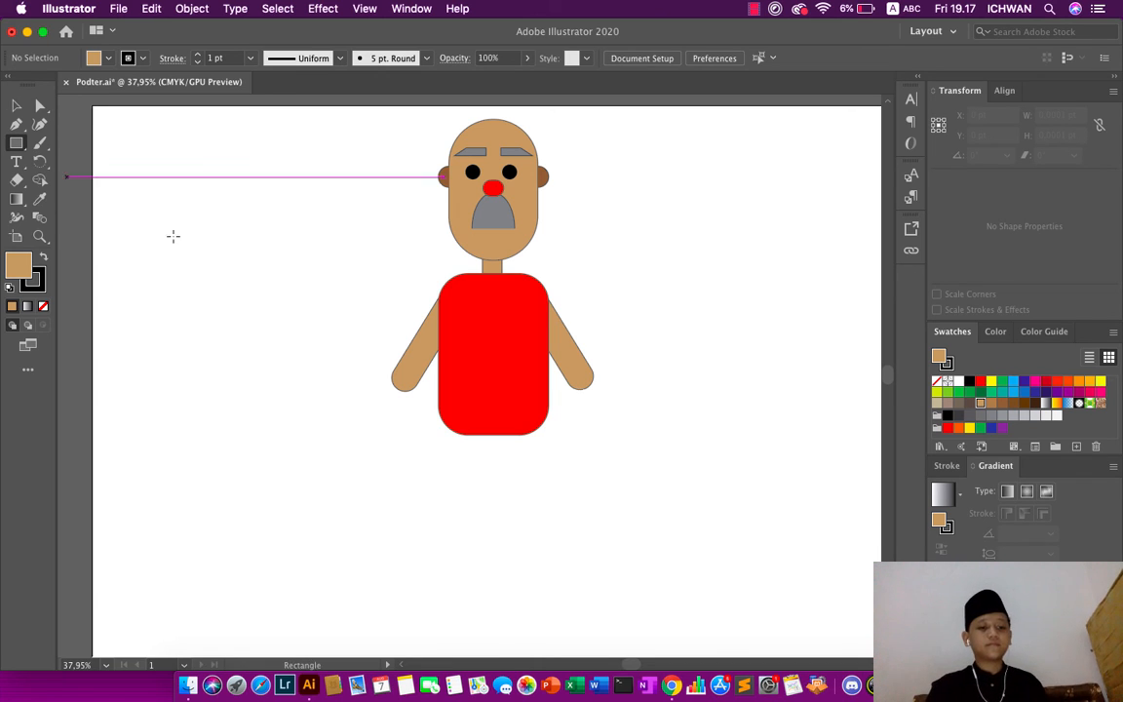
click(456, 438)
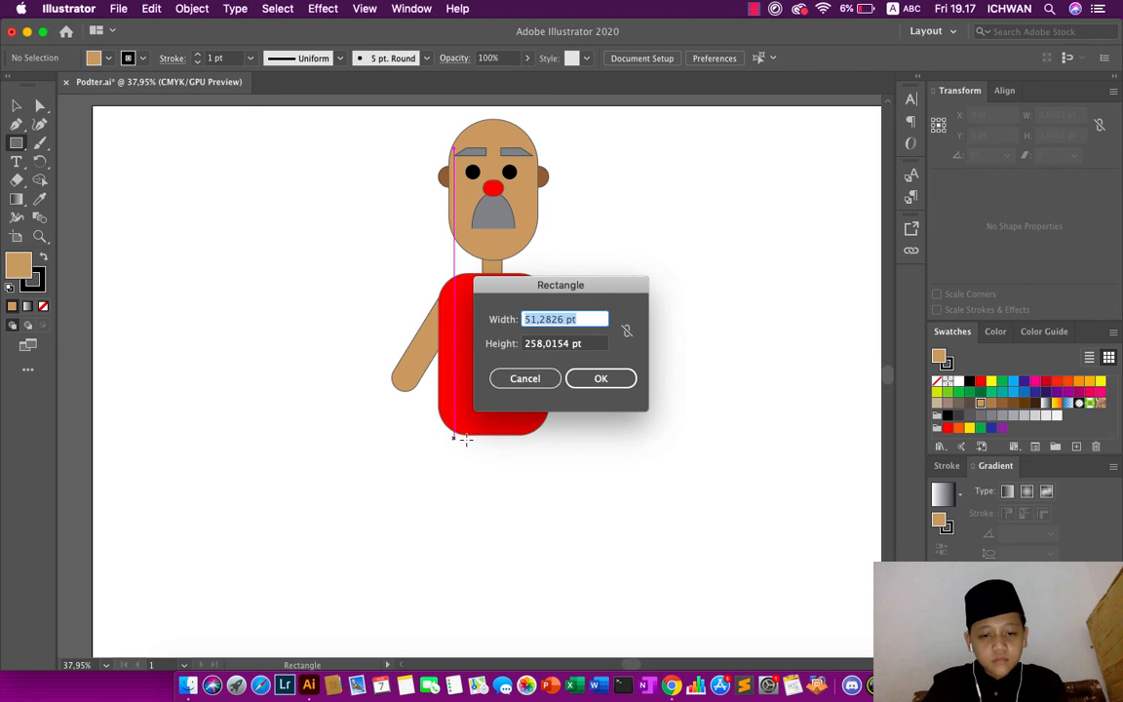
click(521, 377)
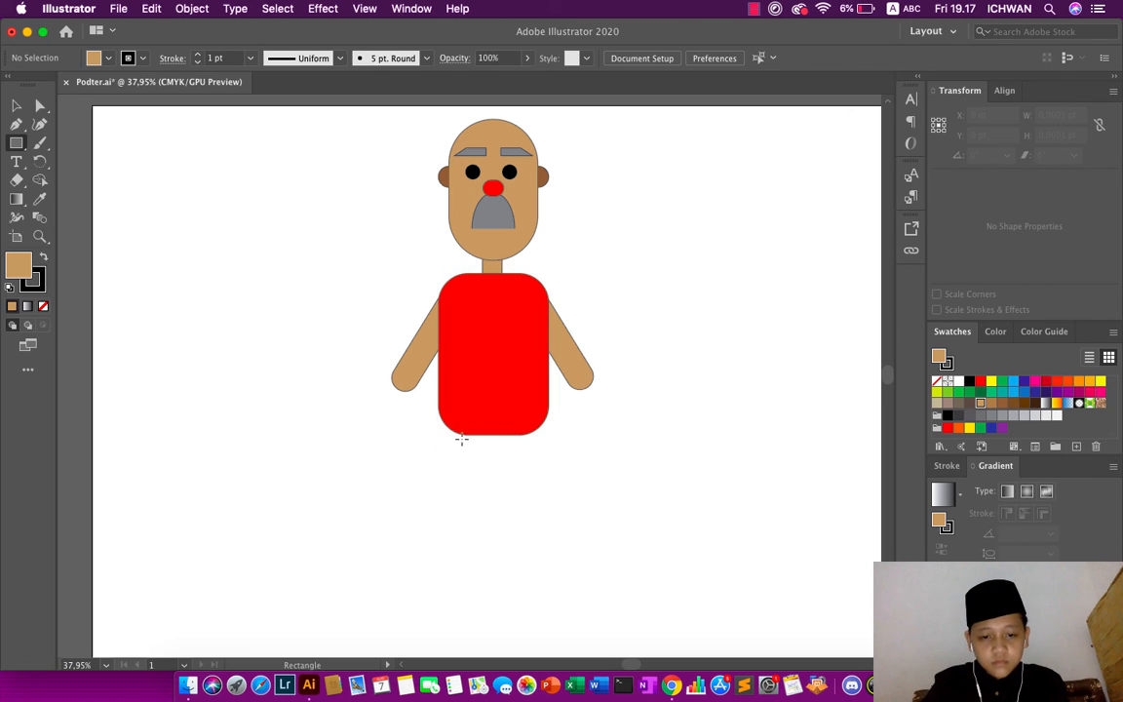
drag(462, 436, 488, 545)
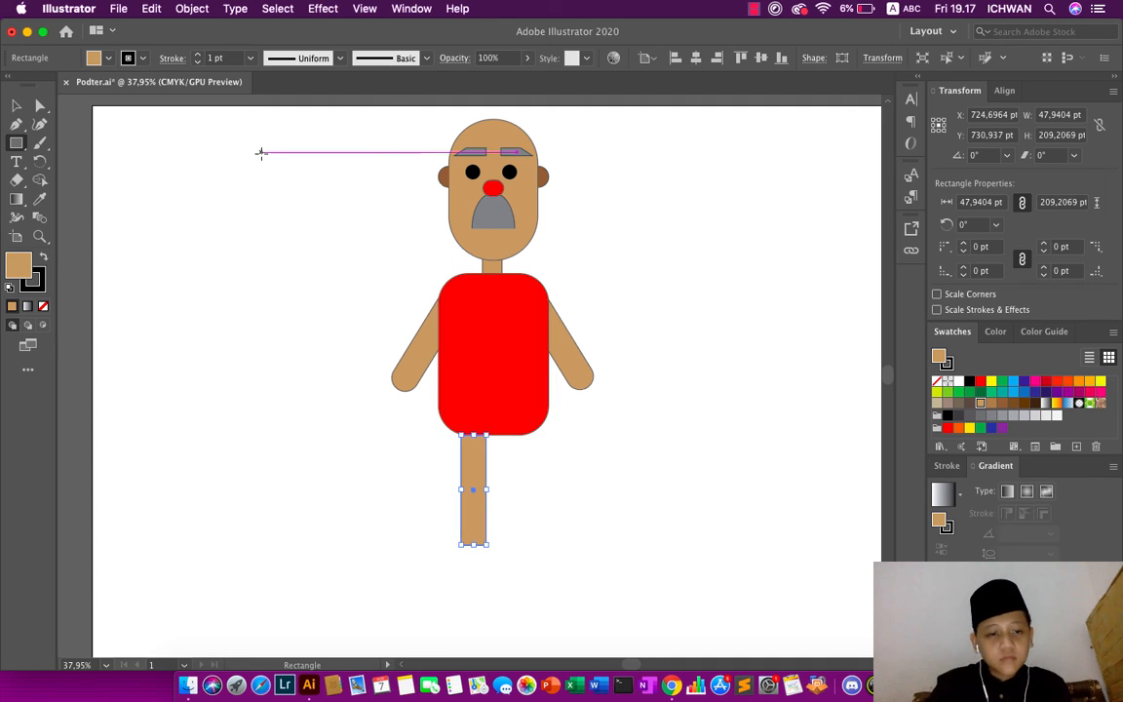
key(v)
drag(473, 485, 467, 471)
click(396, 471)
- Send the tan leg rectangle to the back behind the torso and reselect the leg
click(473, 497)
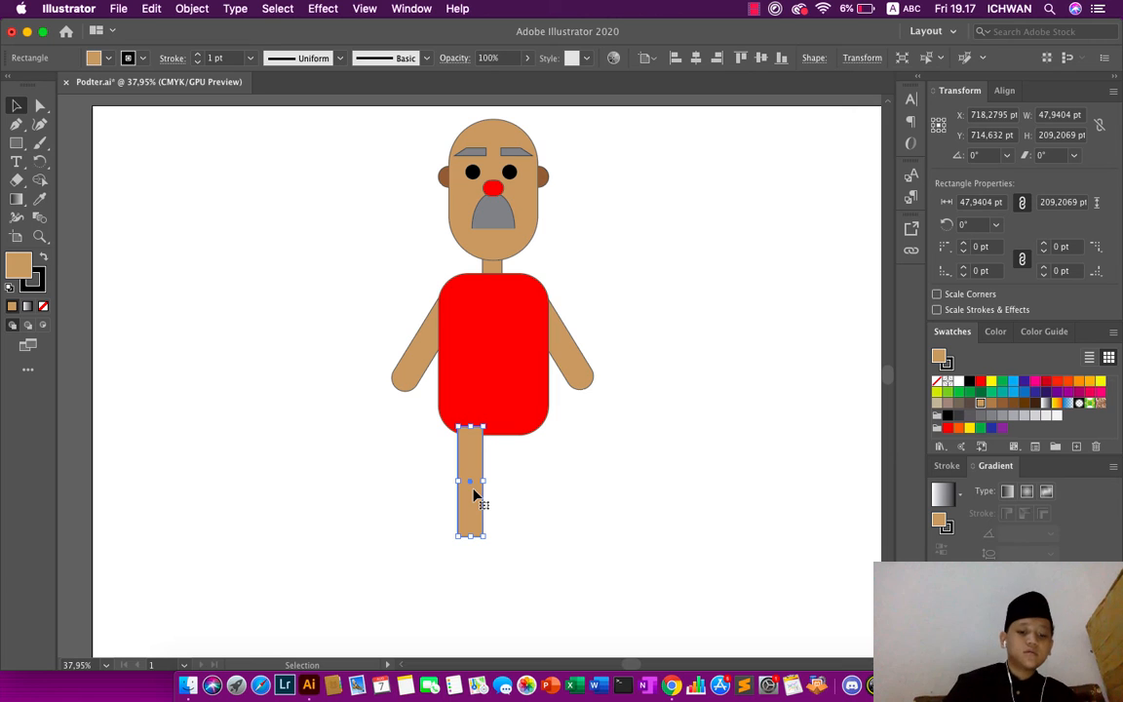
right_click(473, 496)
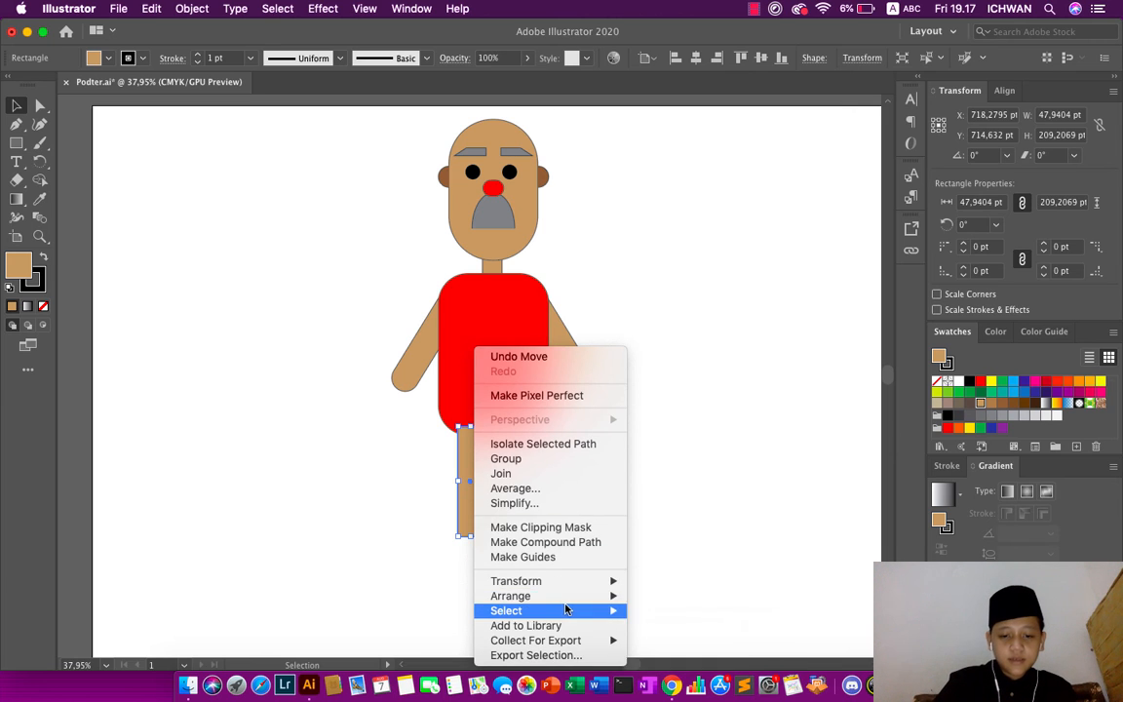
mouse_move(567, 600)
click(676, 631)
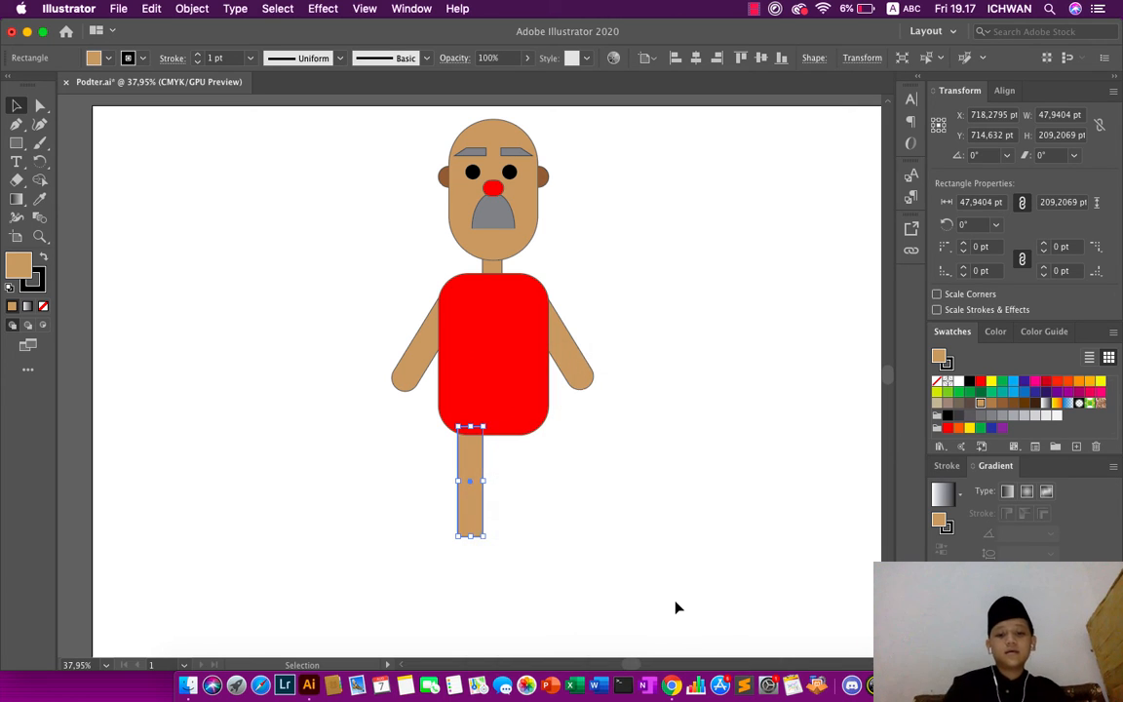
click(678, 607)
click(476, 494)
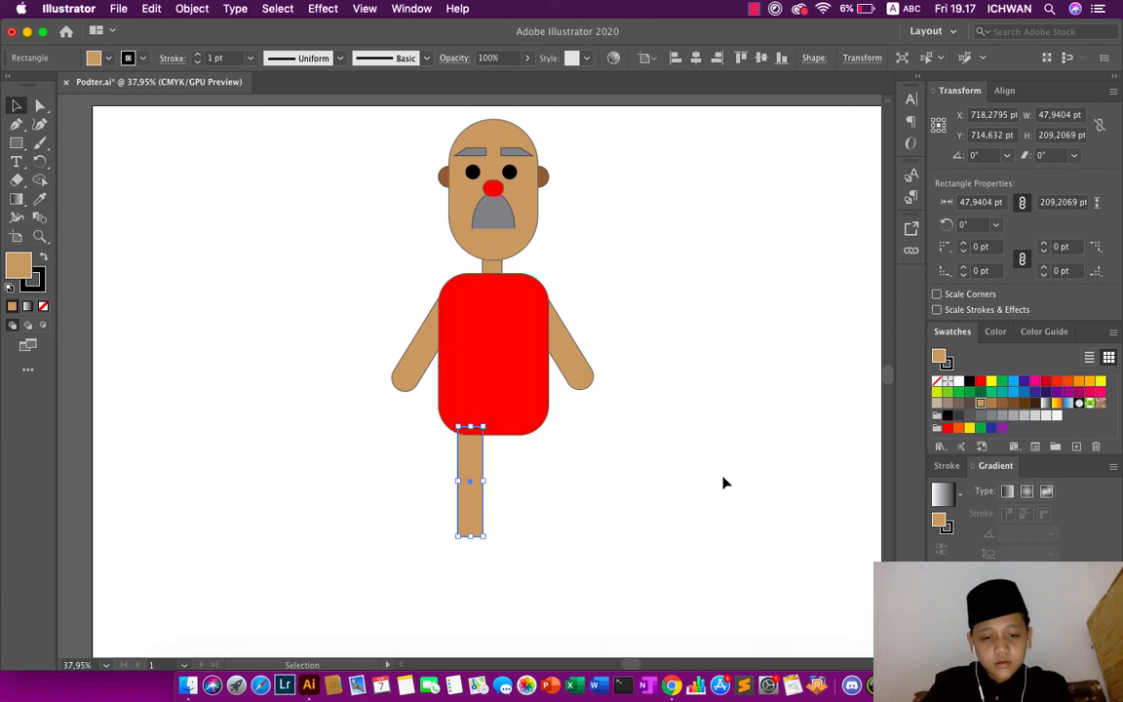
- Duplicate the tan leg horizontally to place a matching second leg below the torso's right half
right_click(473, 483)
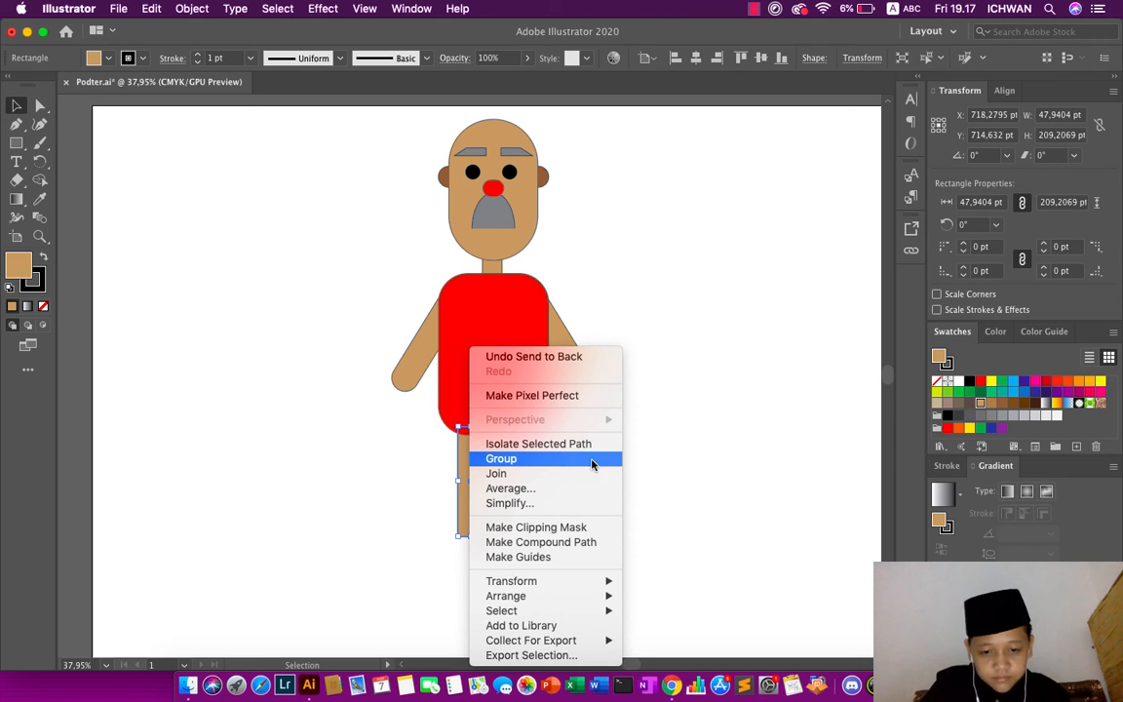
click(676, 466)
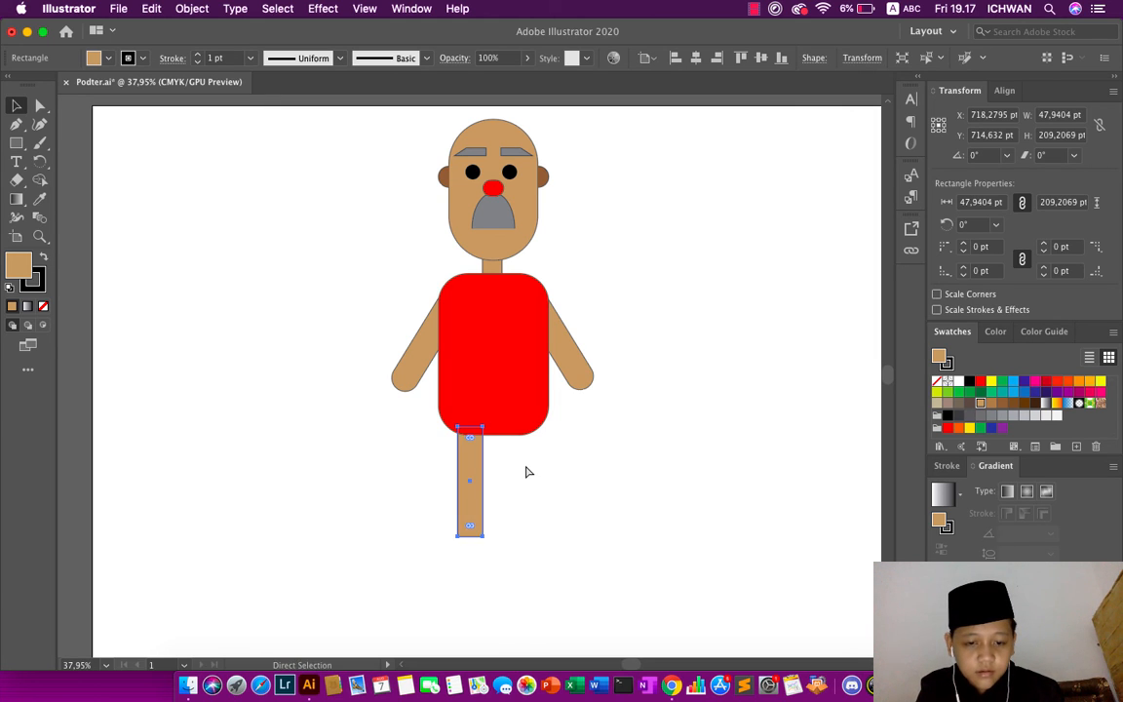
drag(459, 448, 508, 478)
click(582, 487)
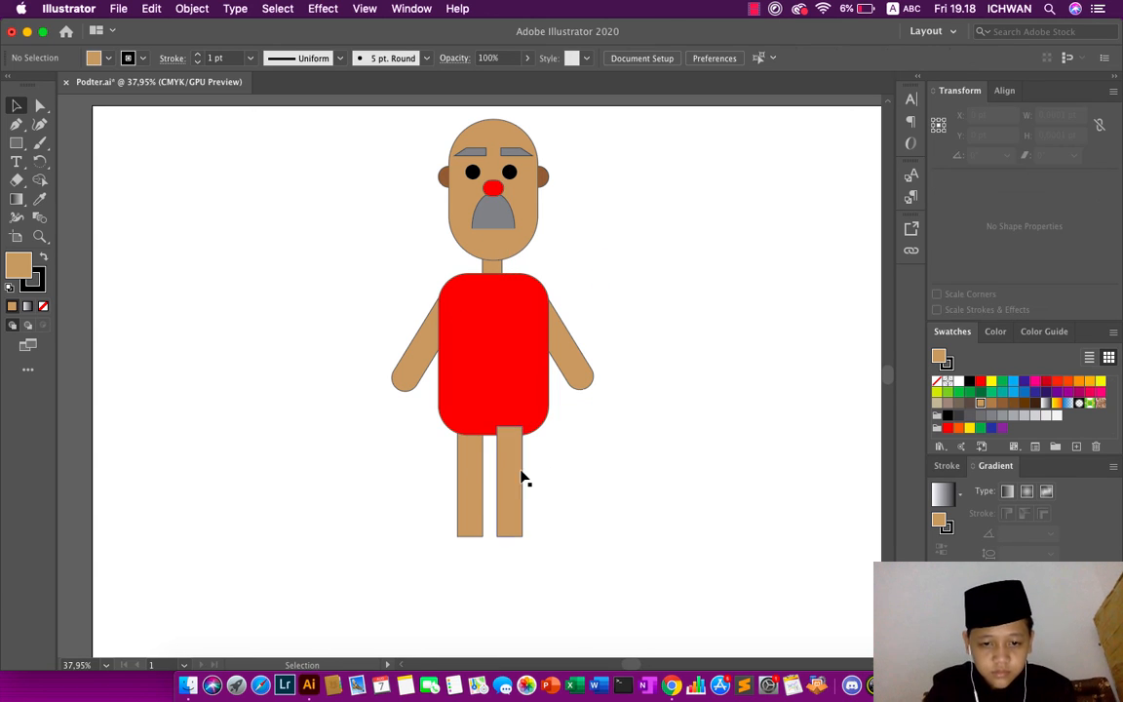
- Send the copied right leg to the back behind the torso
click(518, 471)
right_click(518, 475)
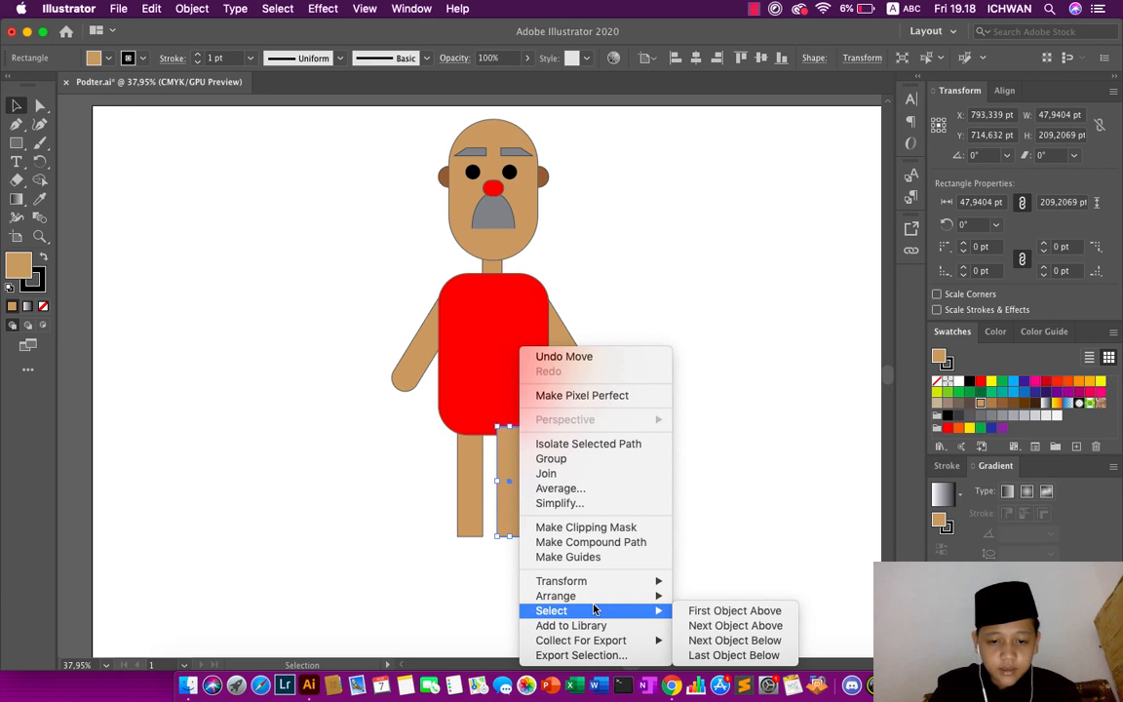
mouse_move(619, 596)
click(721, 631)
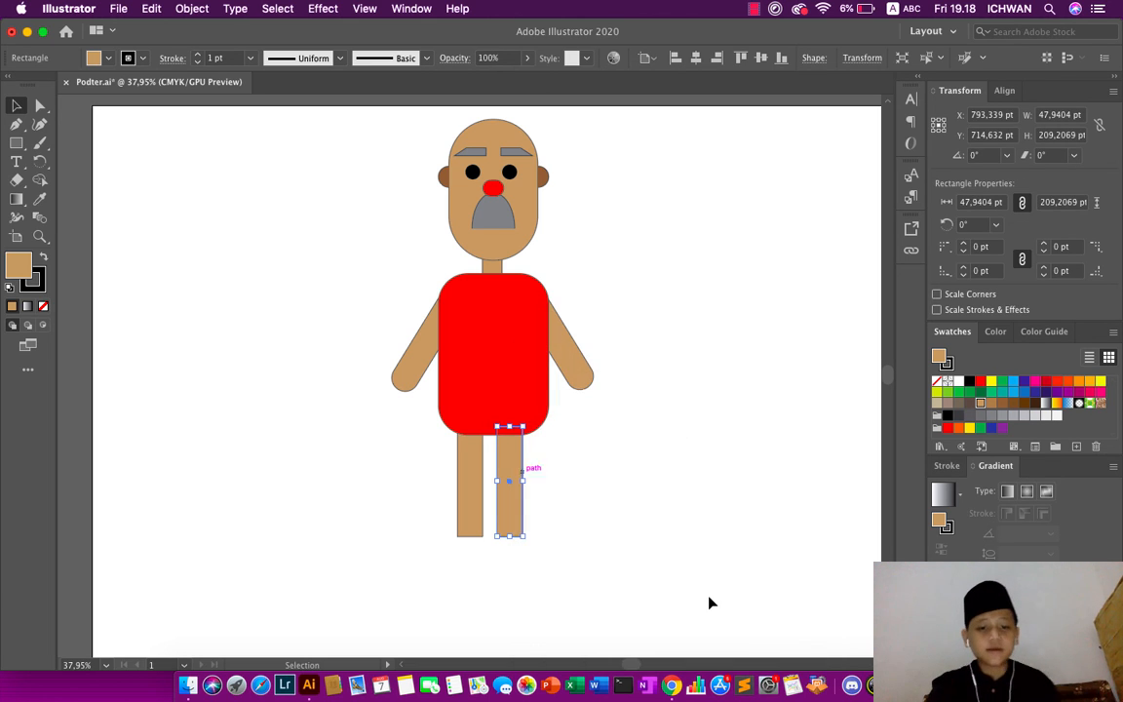
click(709, 604)
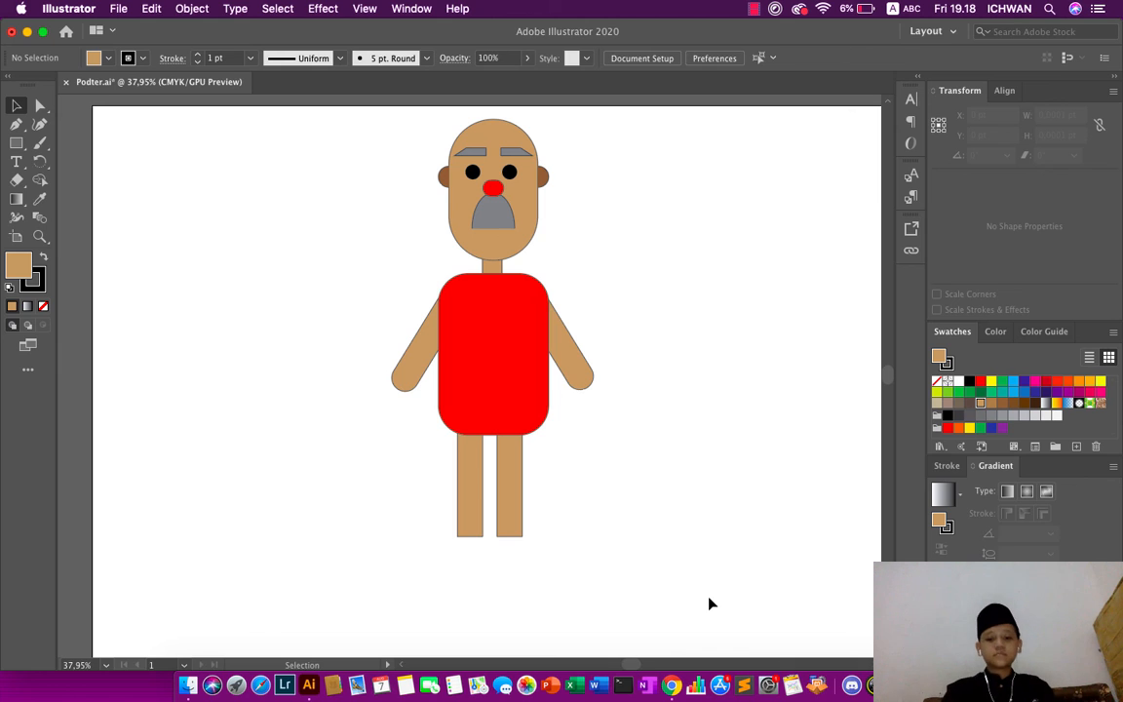
- Fill both legs with the dark blue swatch C=100 M=95 Y=5 K=0
click(509, 483)
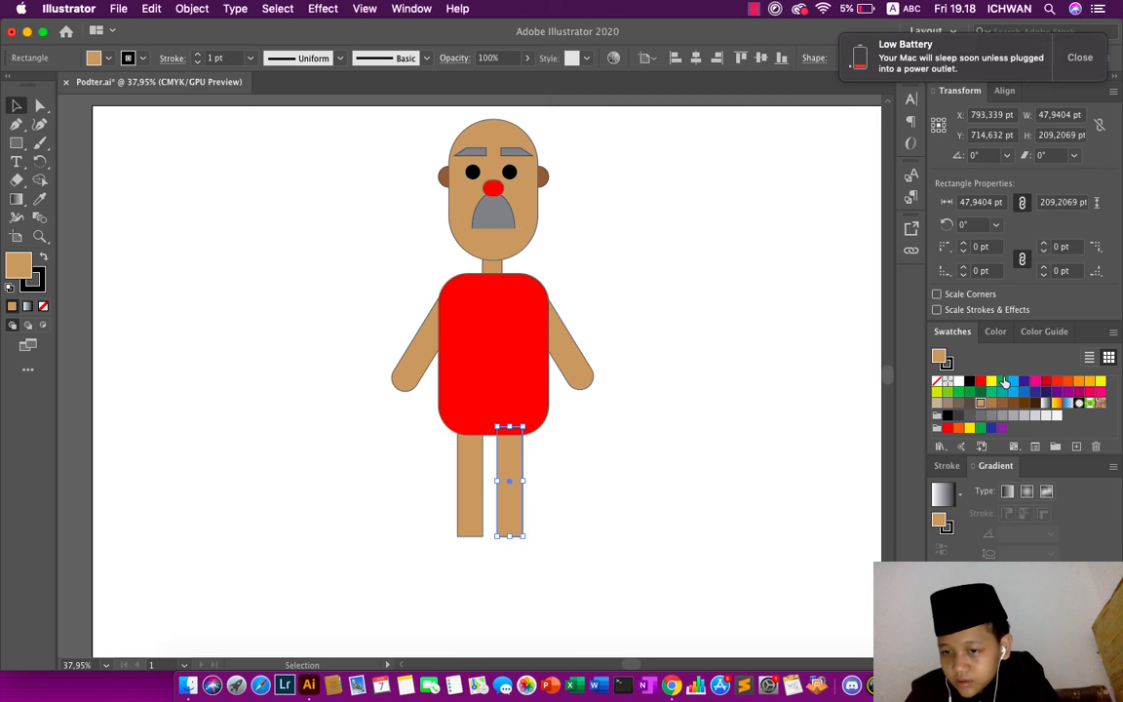
click(1100, 49)
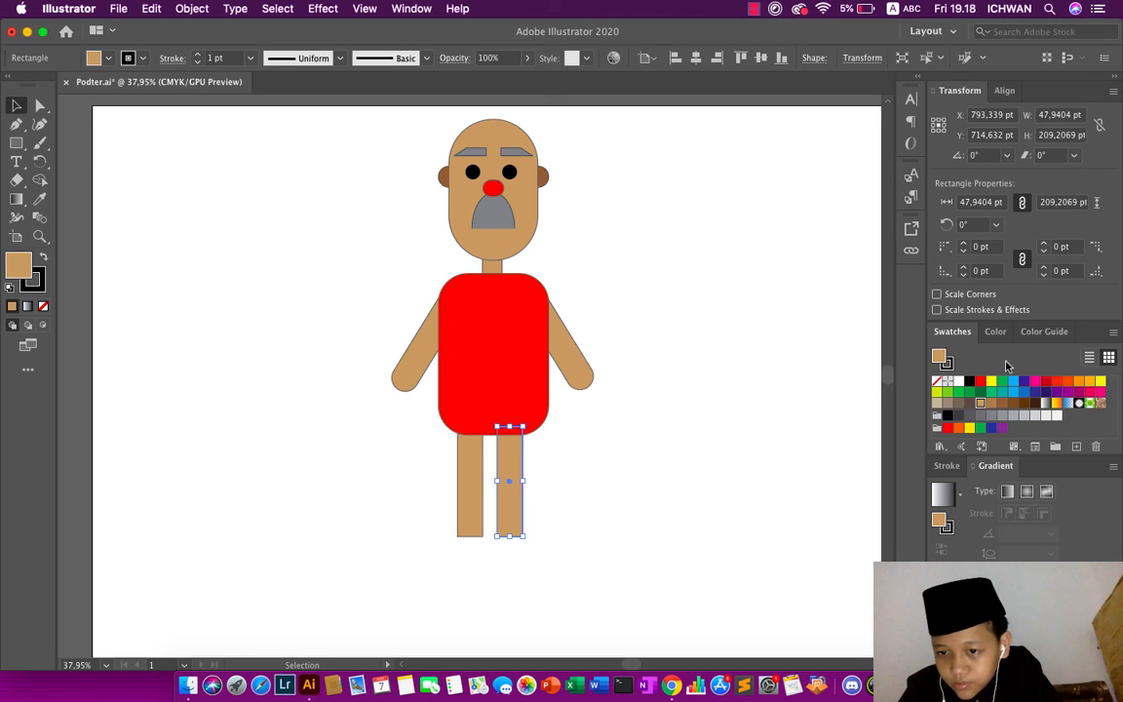
click(1035, 391)
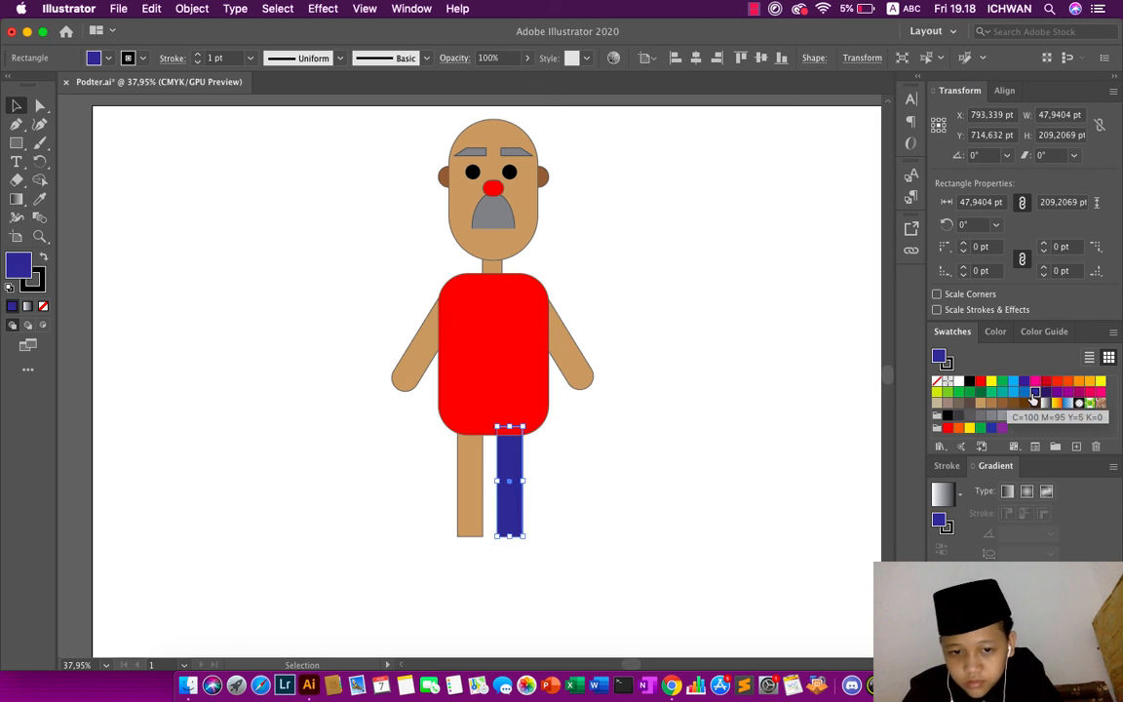
click(463, 487)
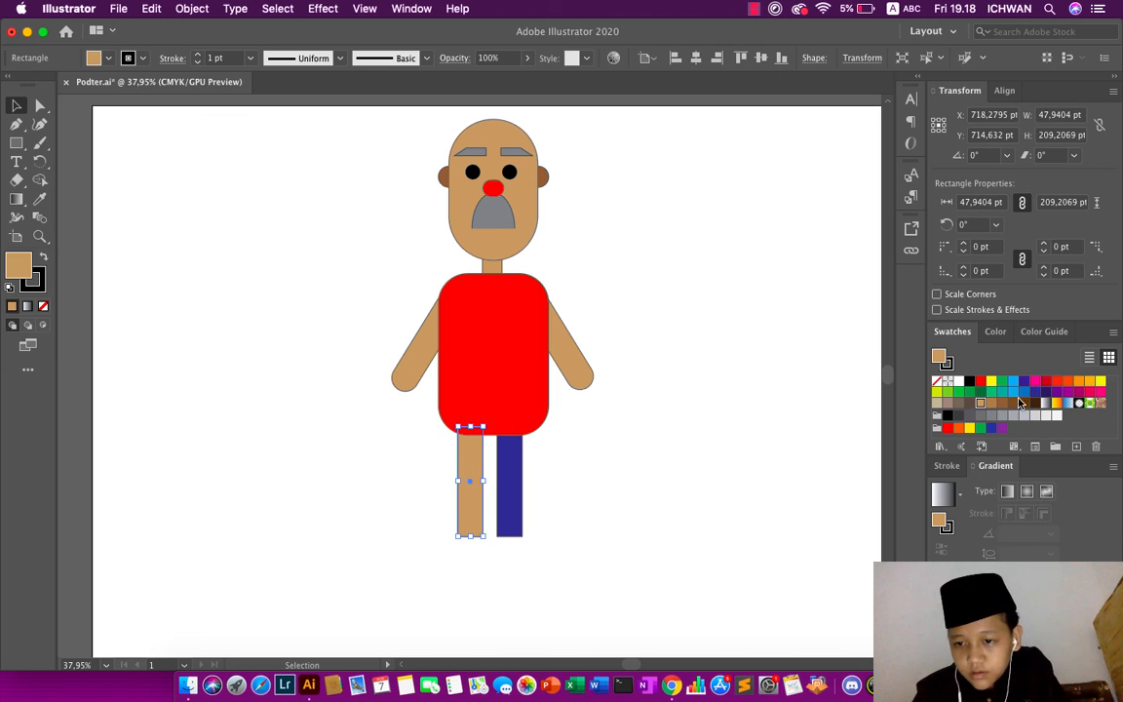
click(1035, 391)
click(748, 414)
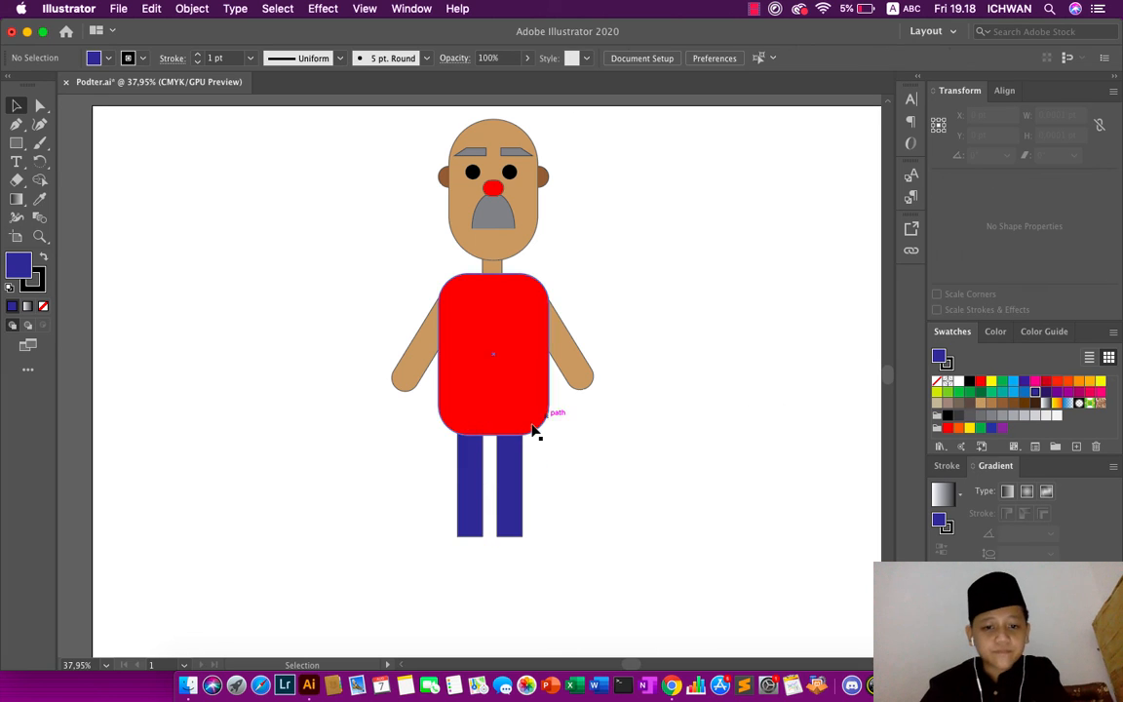
- Shift the right leg slightly to the right to widen the gap between the legs
drag(515, 488, 522, 487)
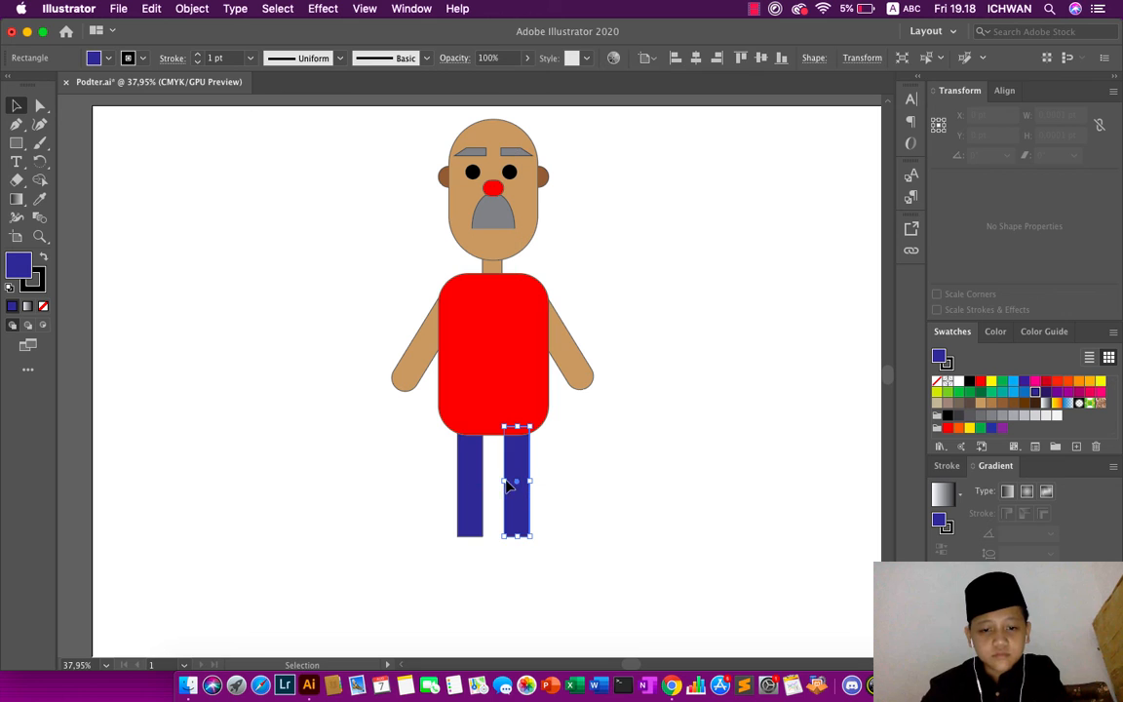
click(616, 512)
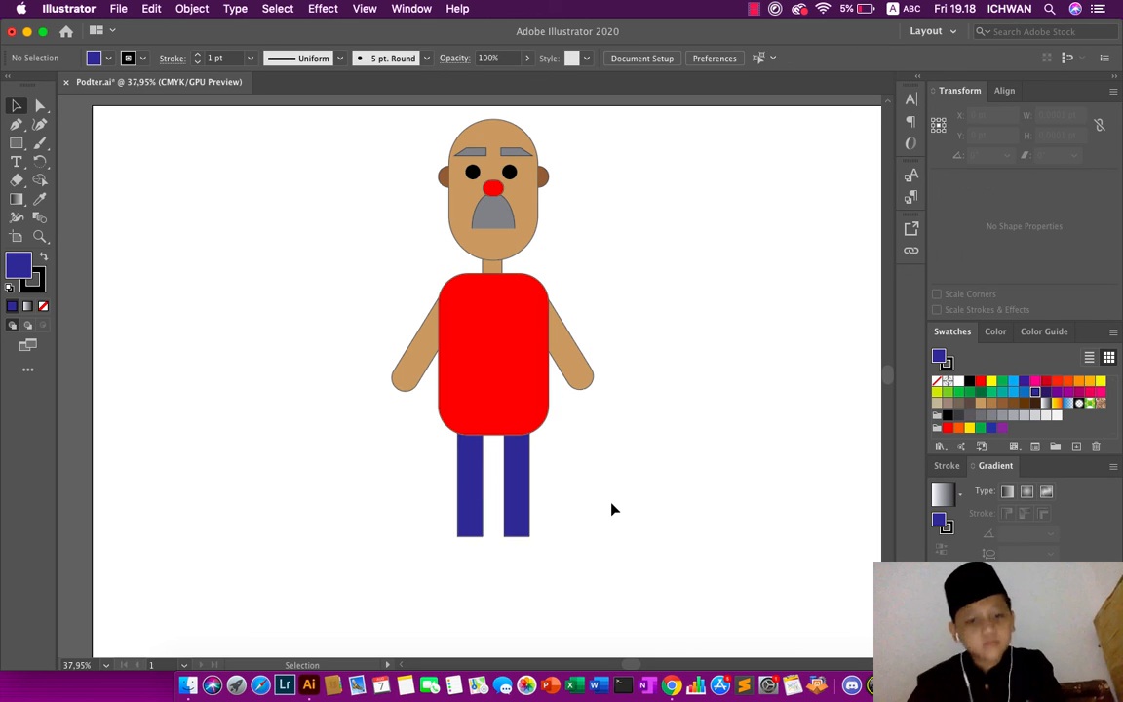
scroll(609, 511, up, 2)
scroll(609, 512, down, 5)
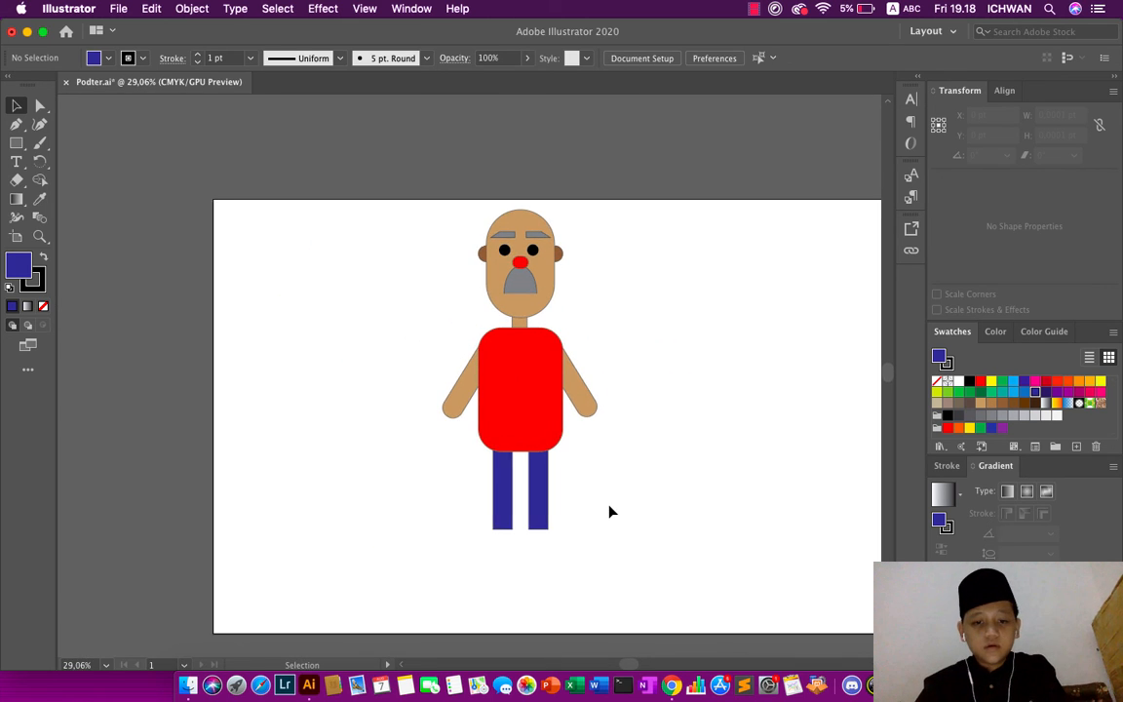
- Draw a closed four-point diamond about 25 pt wide and 14 pt high on the left leg's knee with the Pen tool
scroll(609, 512, right, 1)
scroll(609, 512, up, 6)
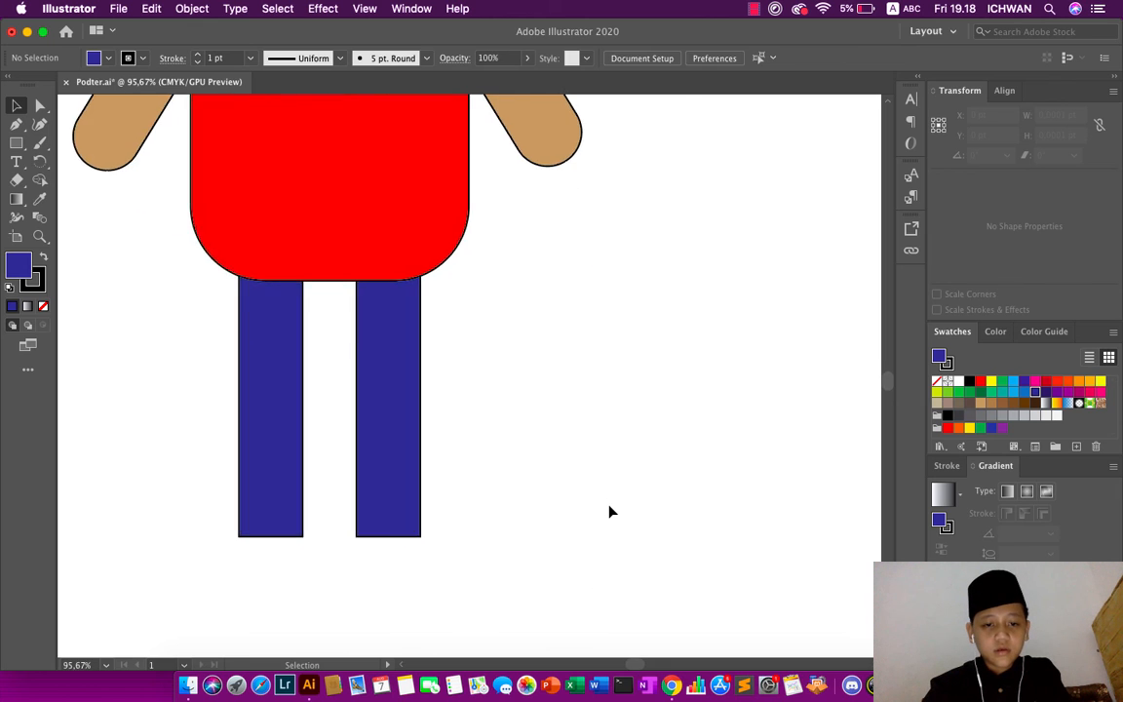
scroll(609, 512, up, 1)
click(17, 124)
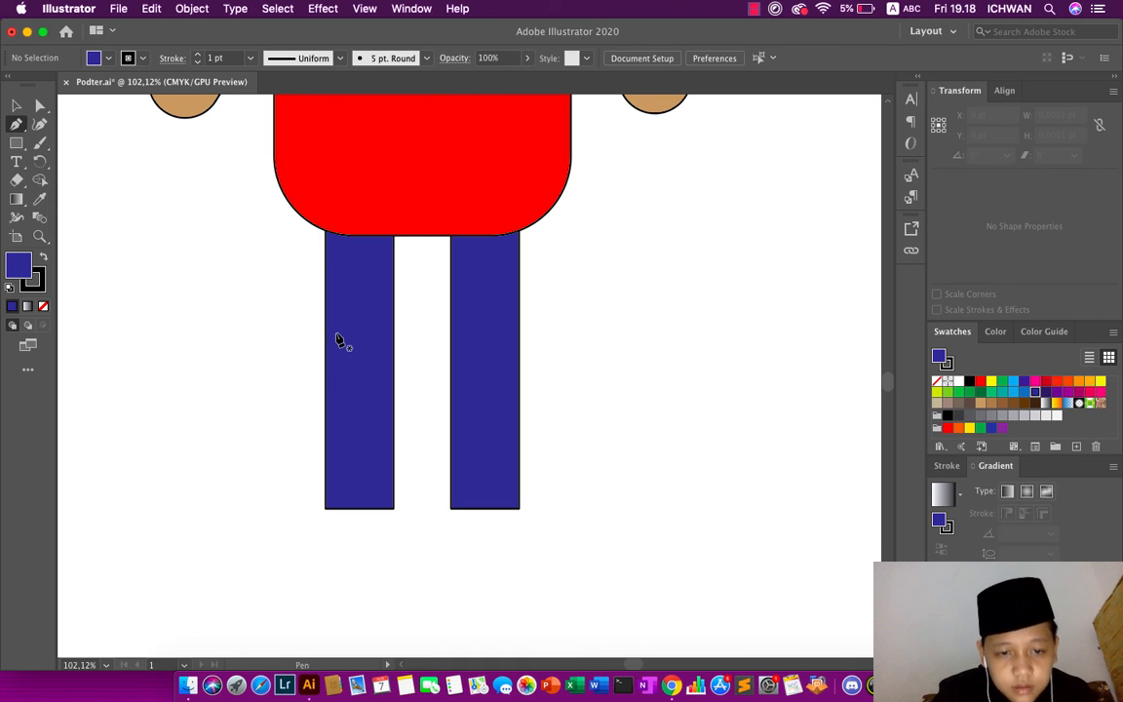
drag(336, 337, 360, 331)
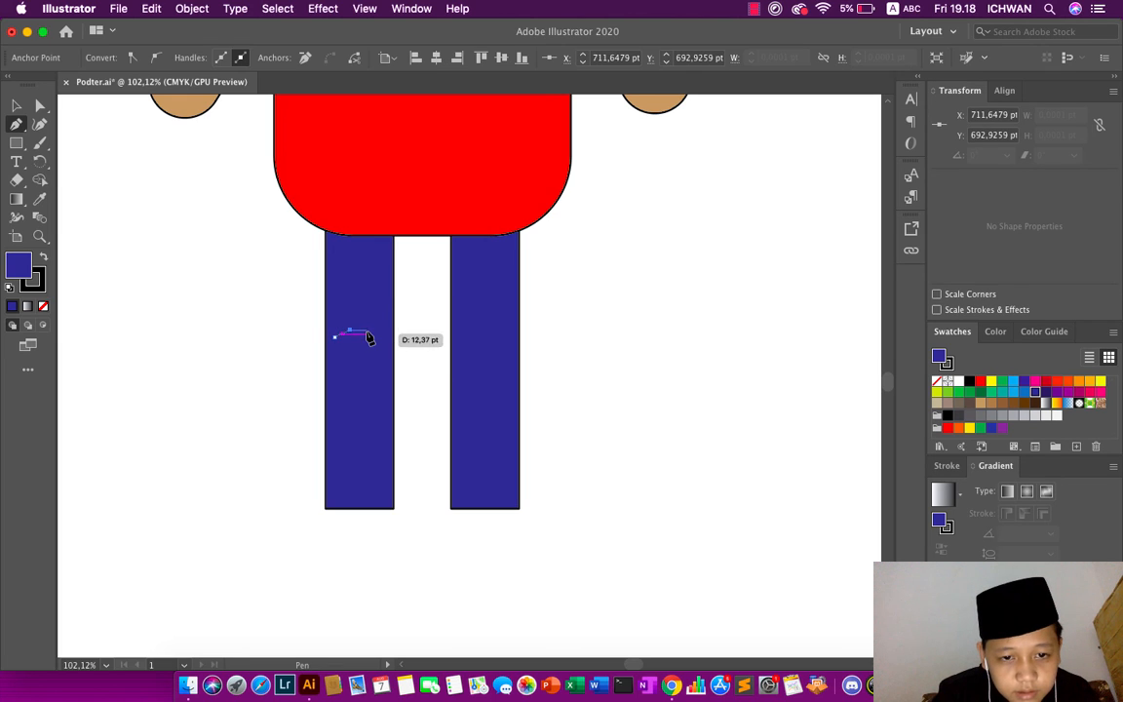
click(370, 338)
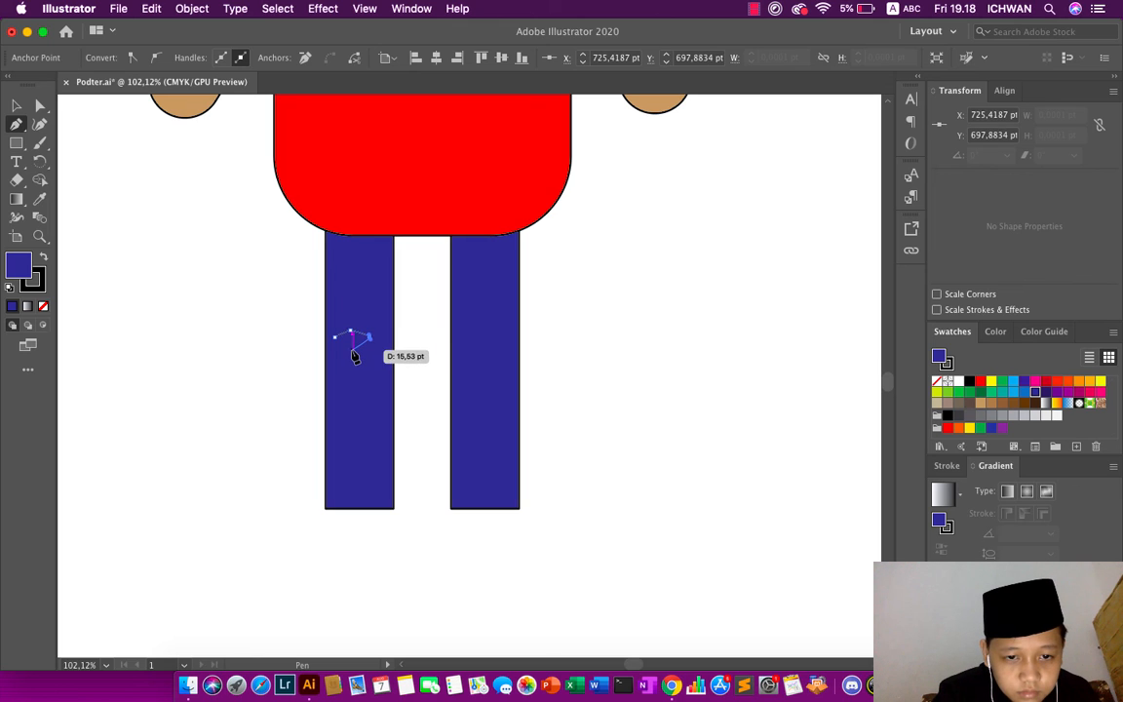
click(353, 349)
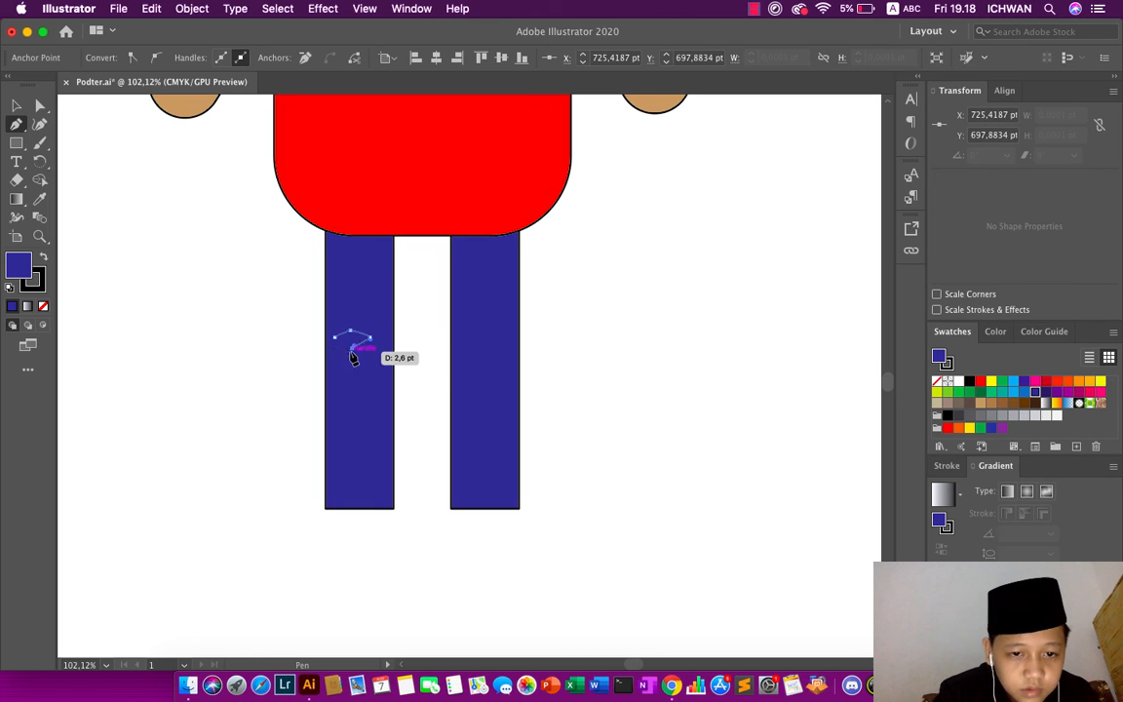
click(334, 338)
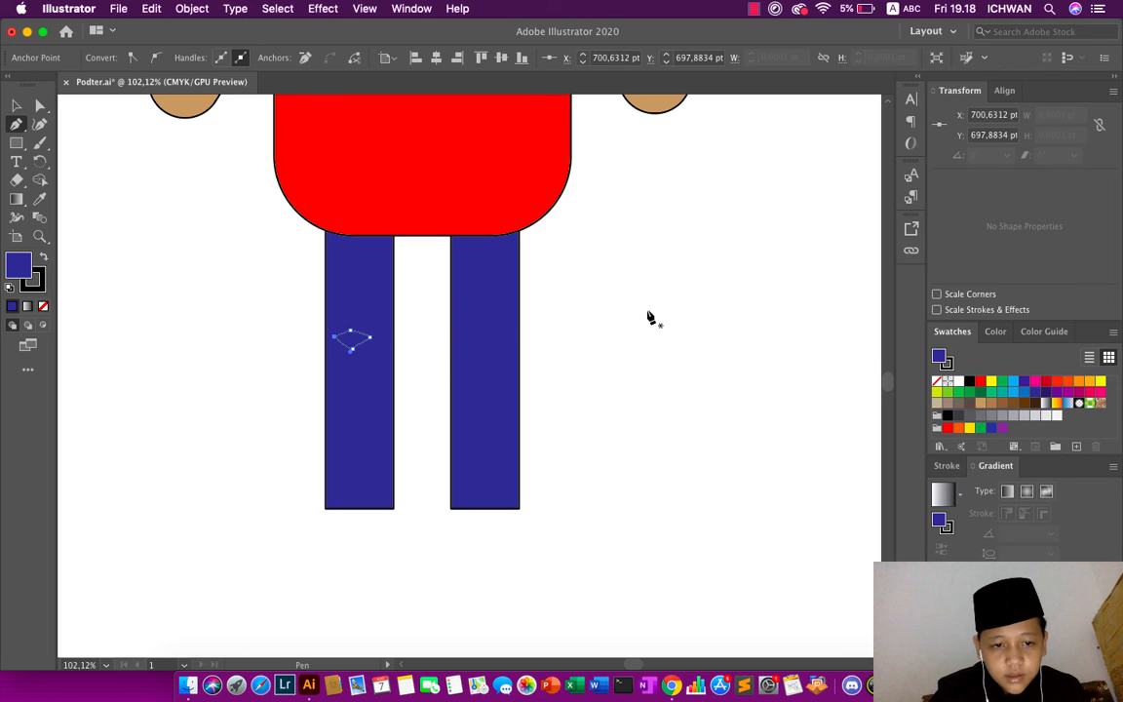
- Fill the knee diamond with the same tan swatch as the skin
click(16, 105)
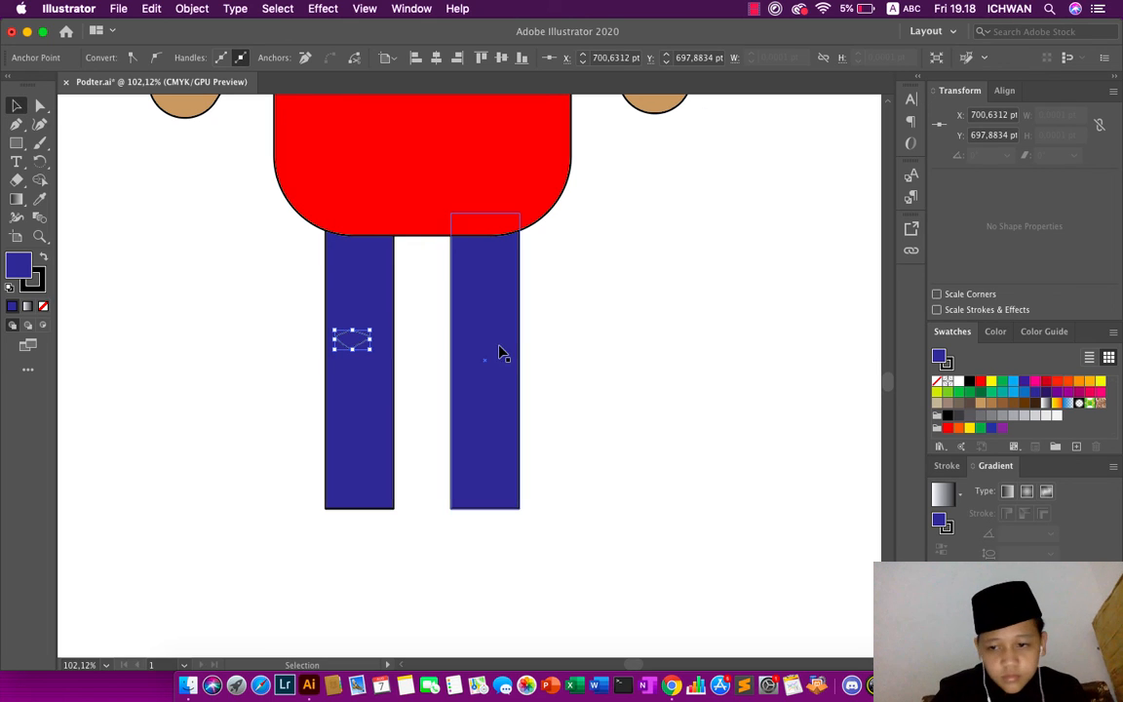
click(982, 403)
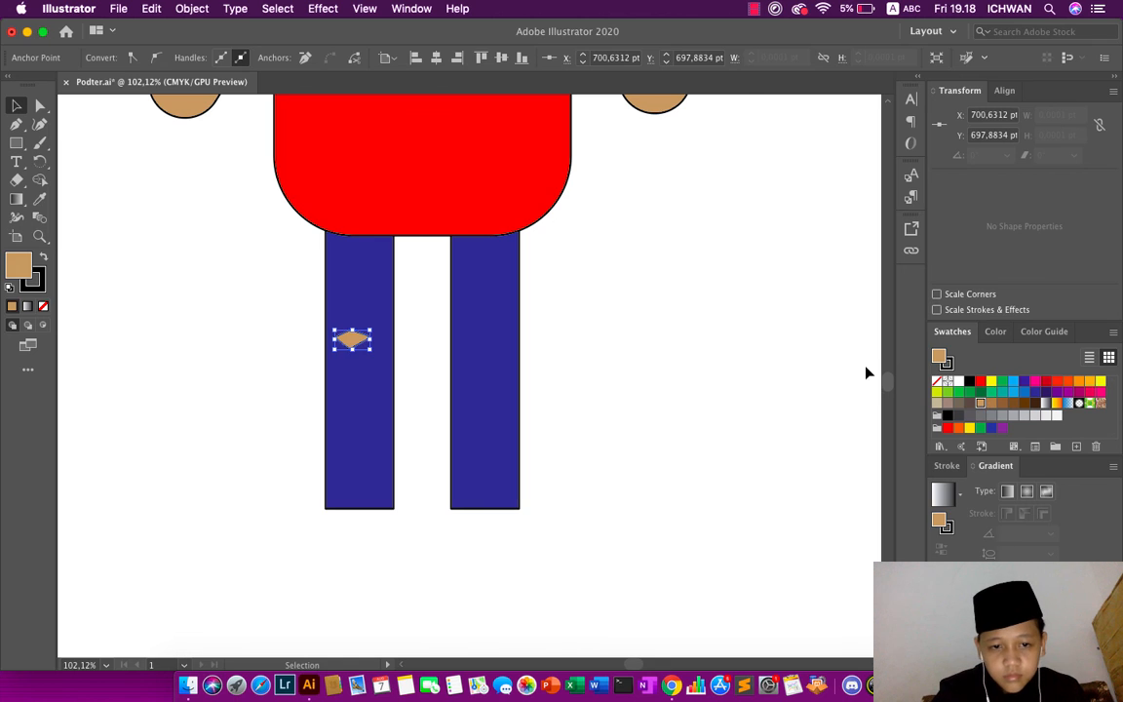
click(749, 353)
- Duplicate the tan knee diamond horizontally onto the right leg at the same height
scroll(749, 352, down, 4)
scroll(750, 355, up, 2)
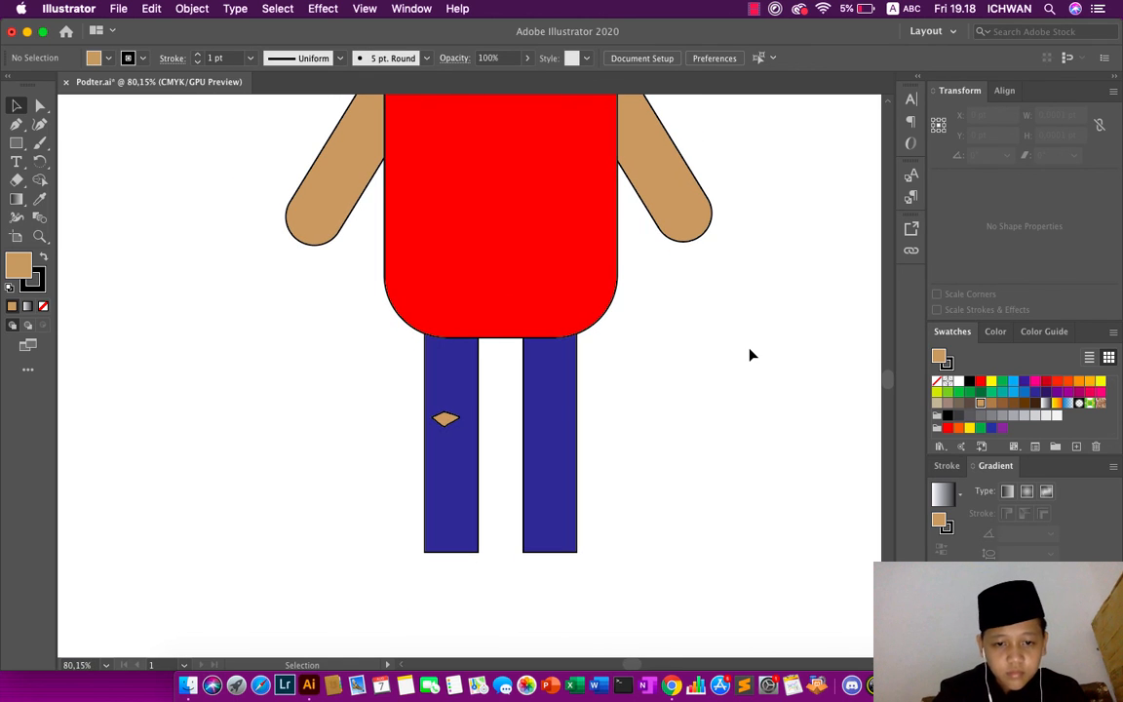
right_click(749, 355)
click(450, 425)
click(447, 421)
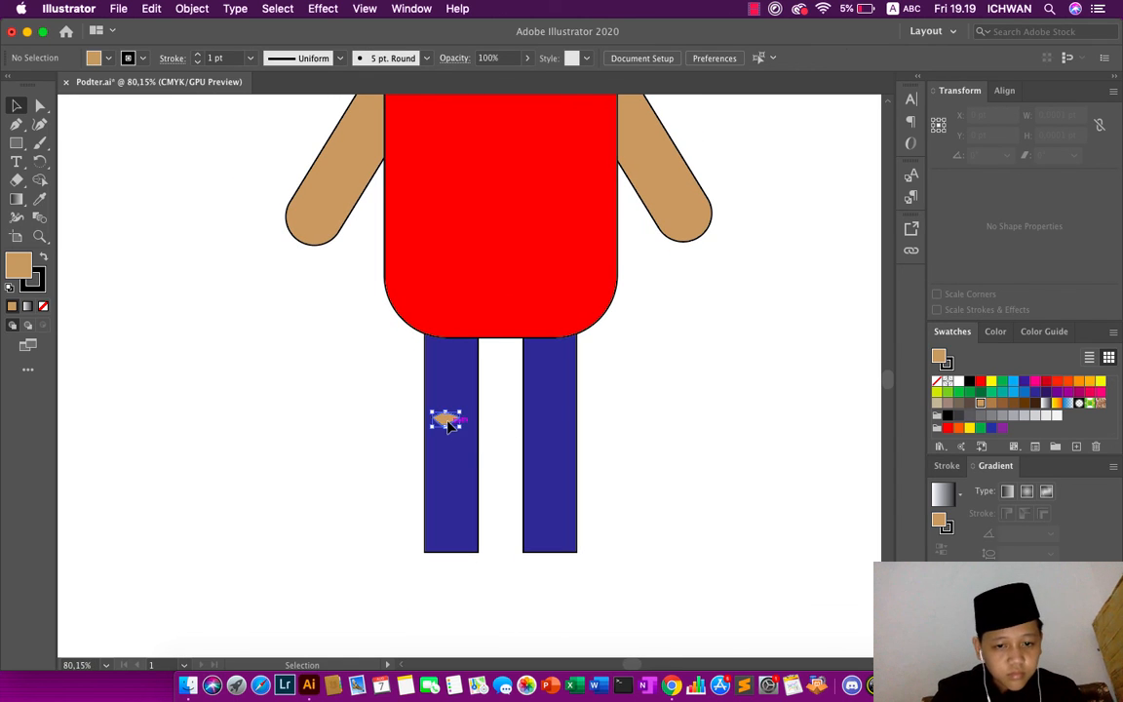
drag(445, 419, 551, 418)
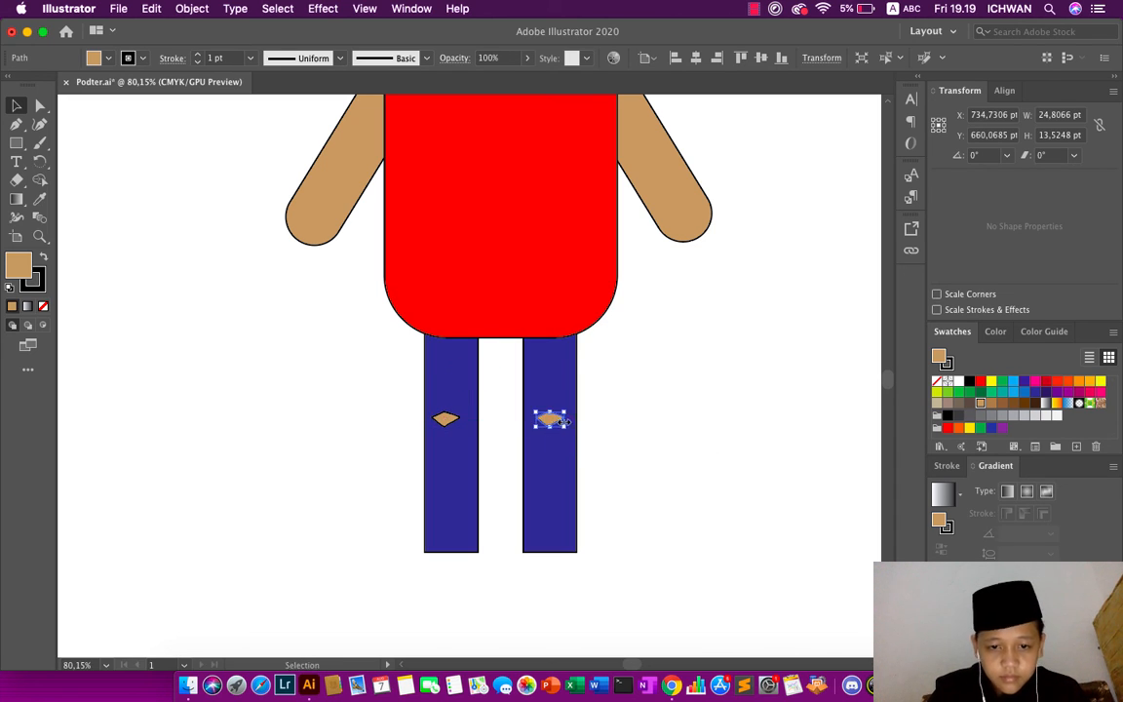
click(619, 411)
scroll(622, 413, down, 3)
scroll(621, 413, down, 3)
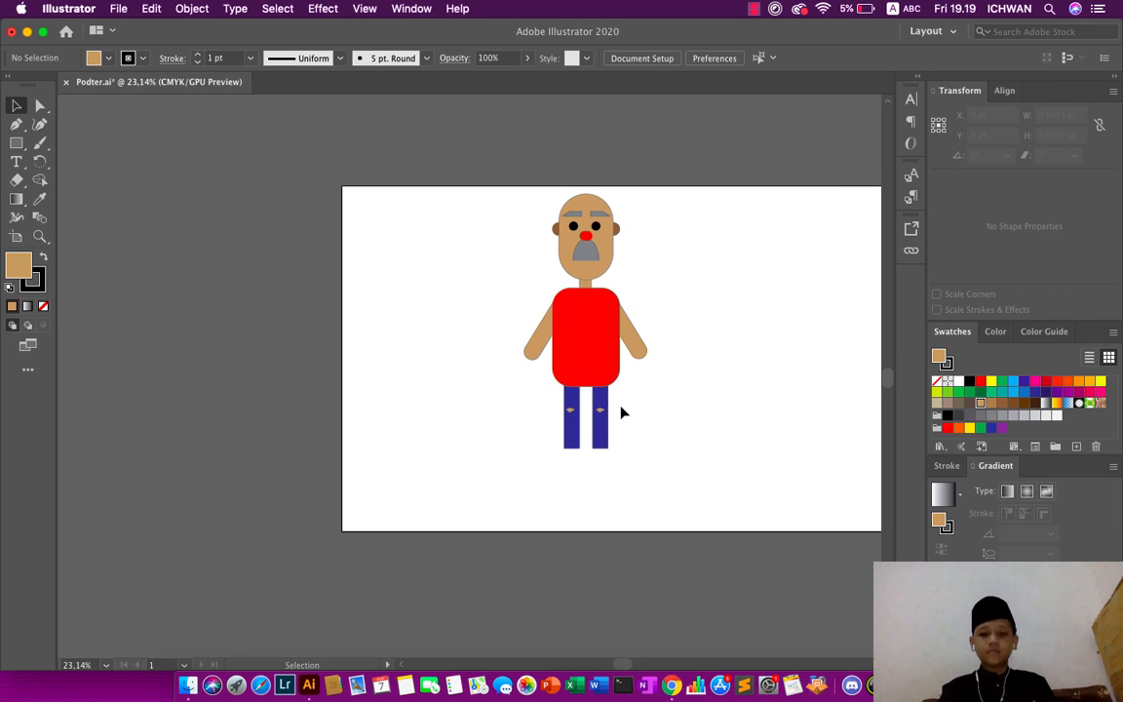
scroll(622, 413, up, 2)
scroll(622, 413, right, 5)
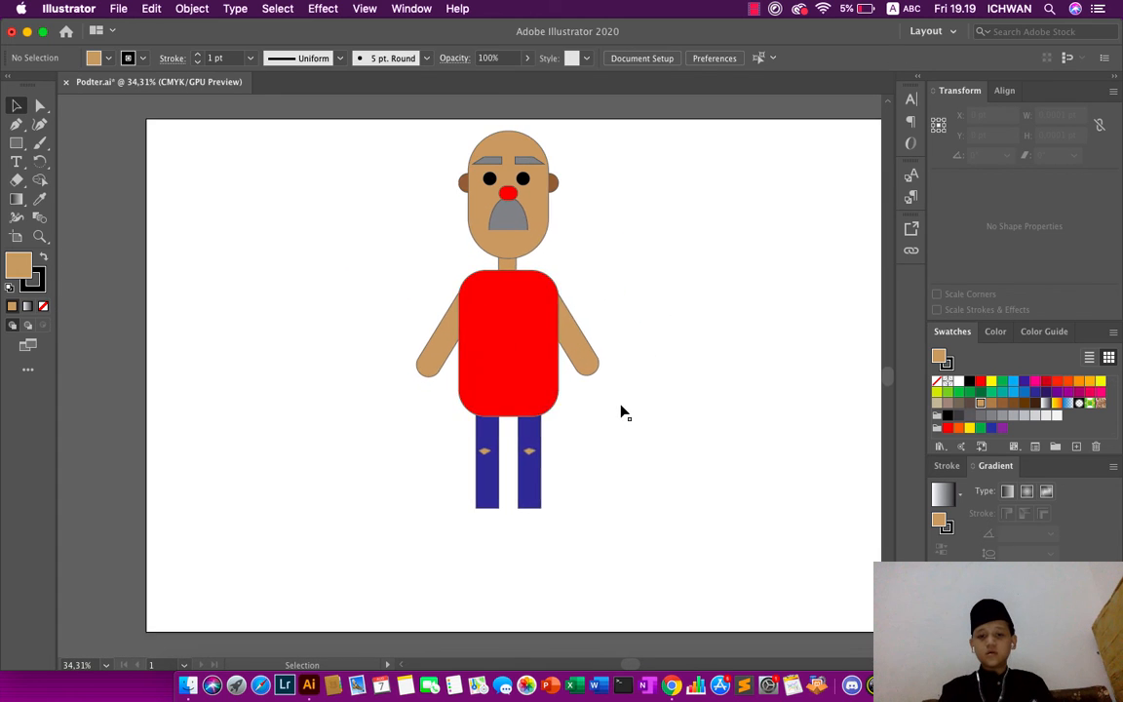